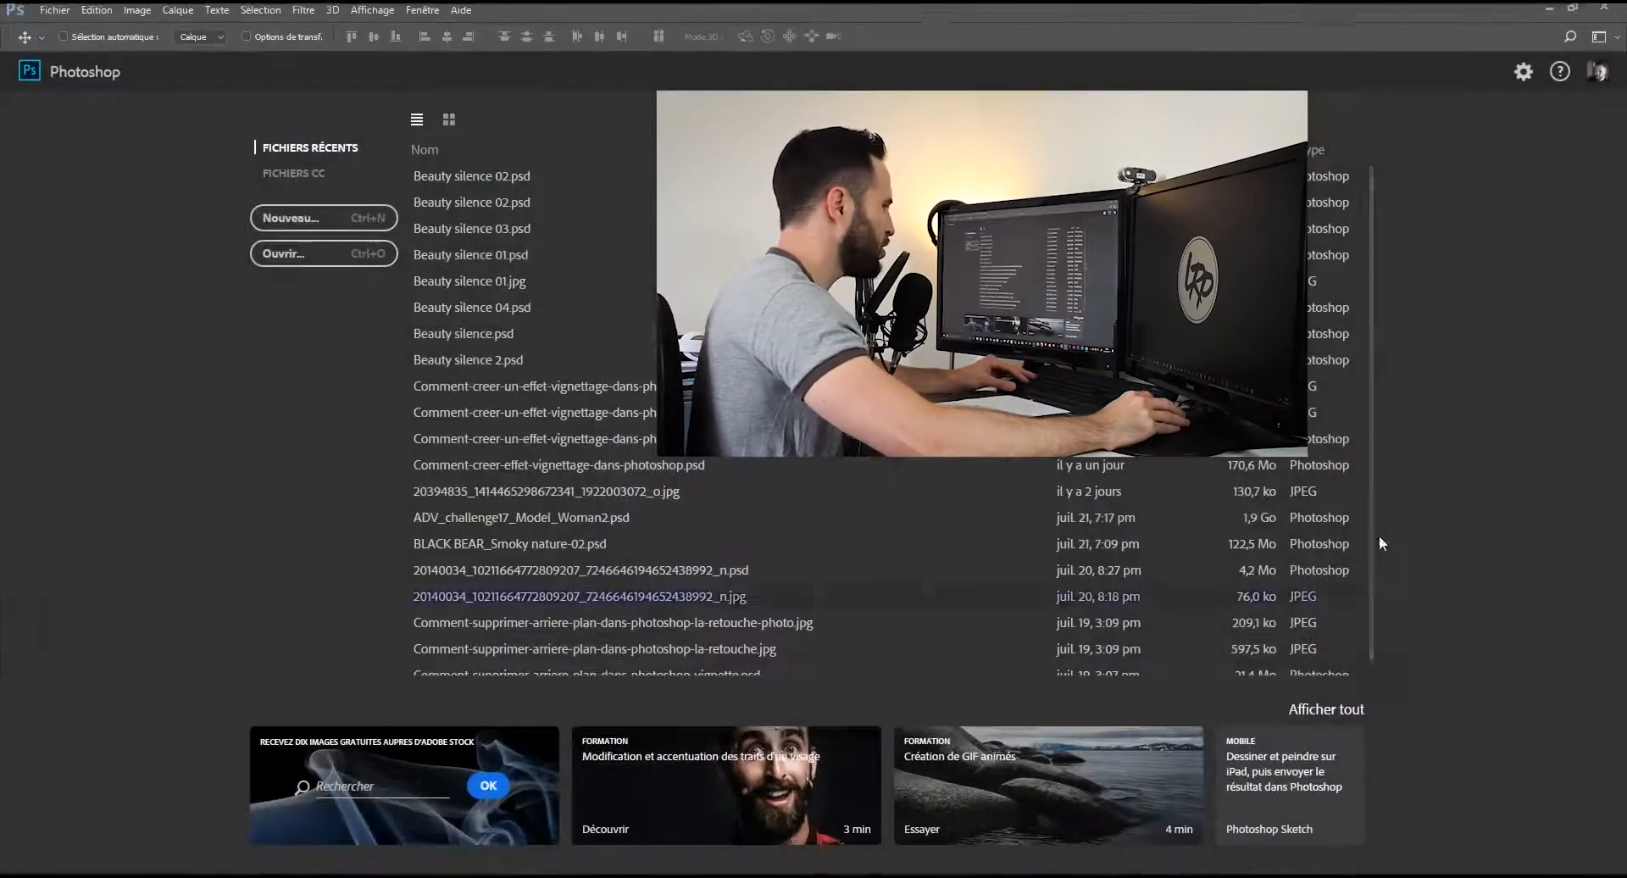
- Show the Bibliothèques panel and open the wavy-haired brunette studio portrait from the WOMAN library
{"action": "left_click", "coordinate": [414, 14]}
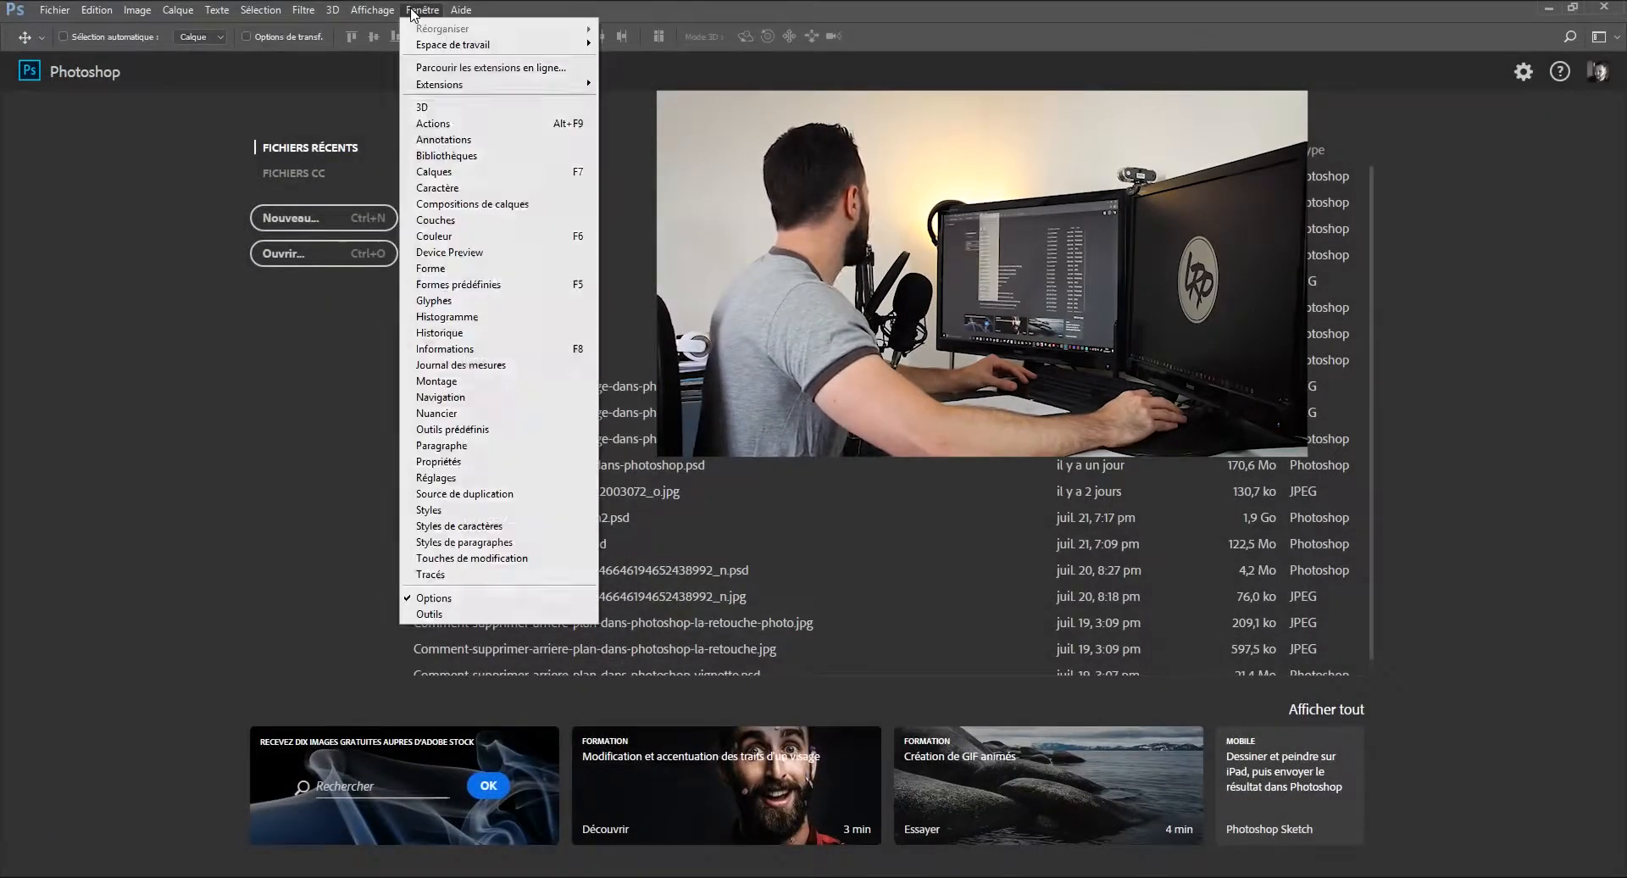
{"action": "mouse_move", "coordinate": [421, 46]}
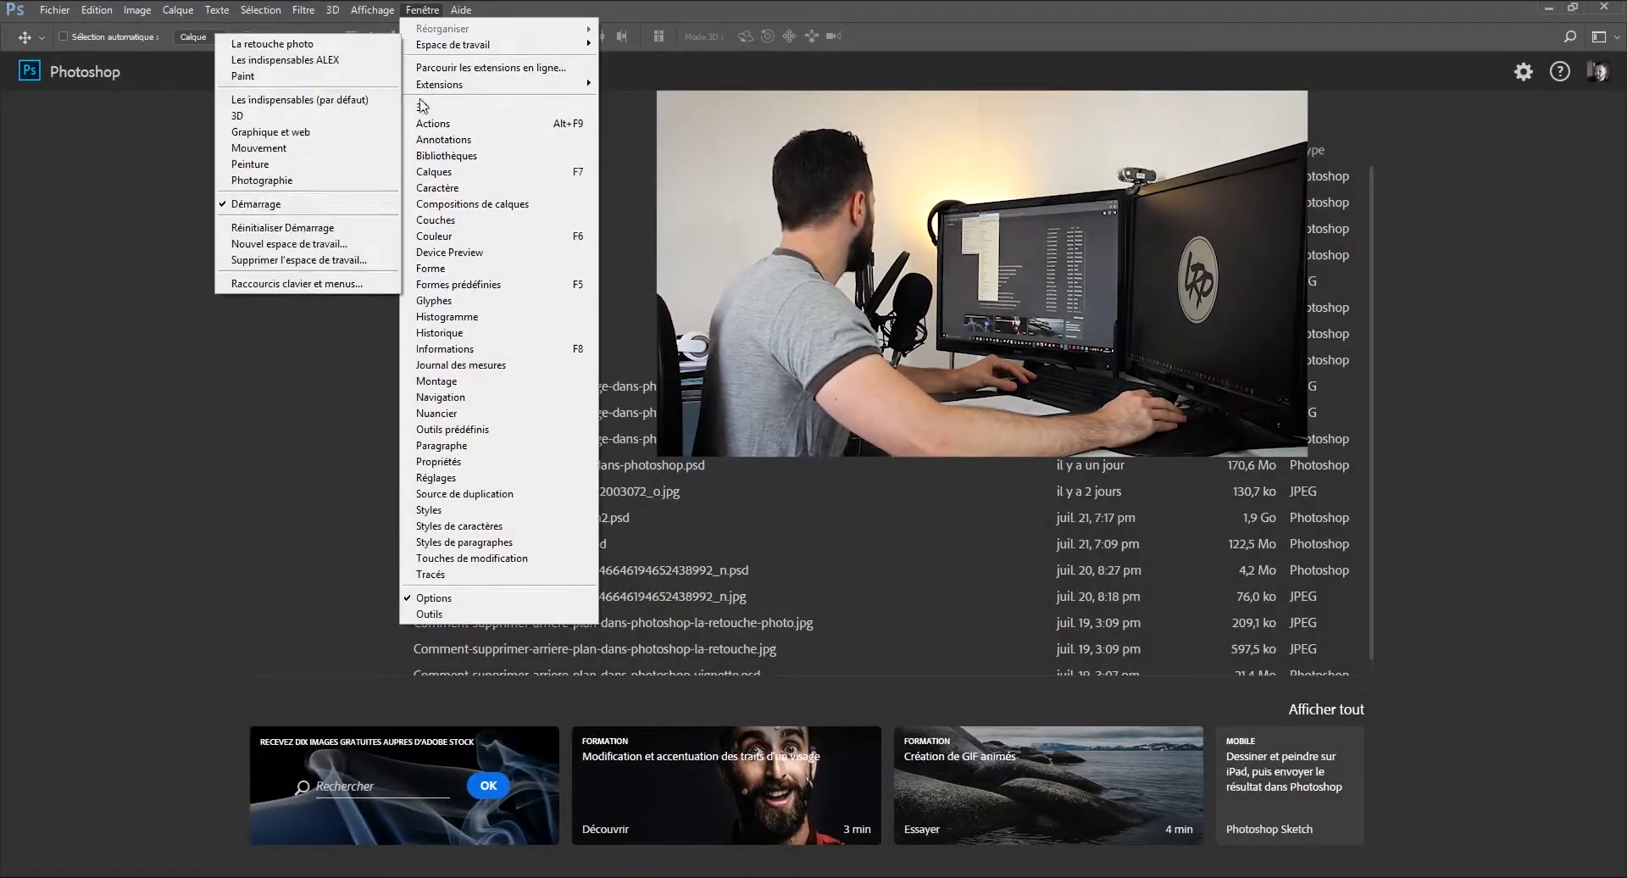
{"action": "left_click", "coordinate": [447, 156]}
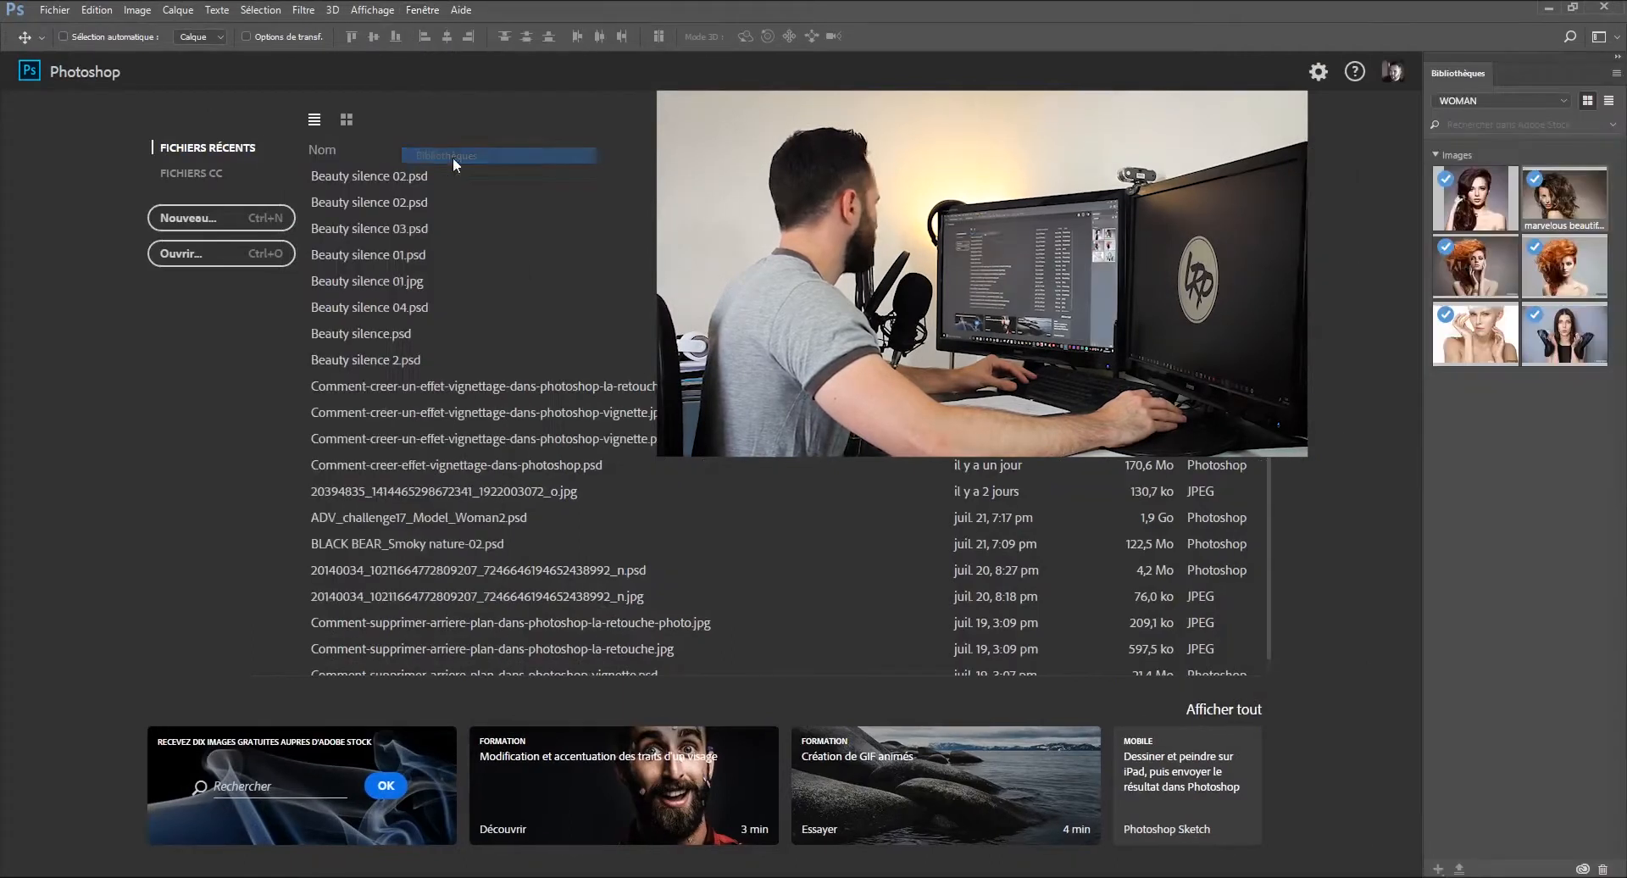
{"action": "double_click", "coordinate": [1563, 193]}
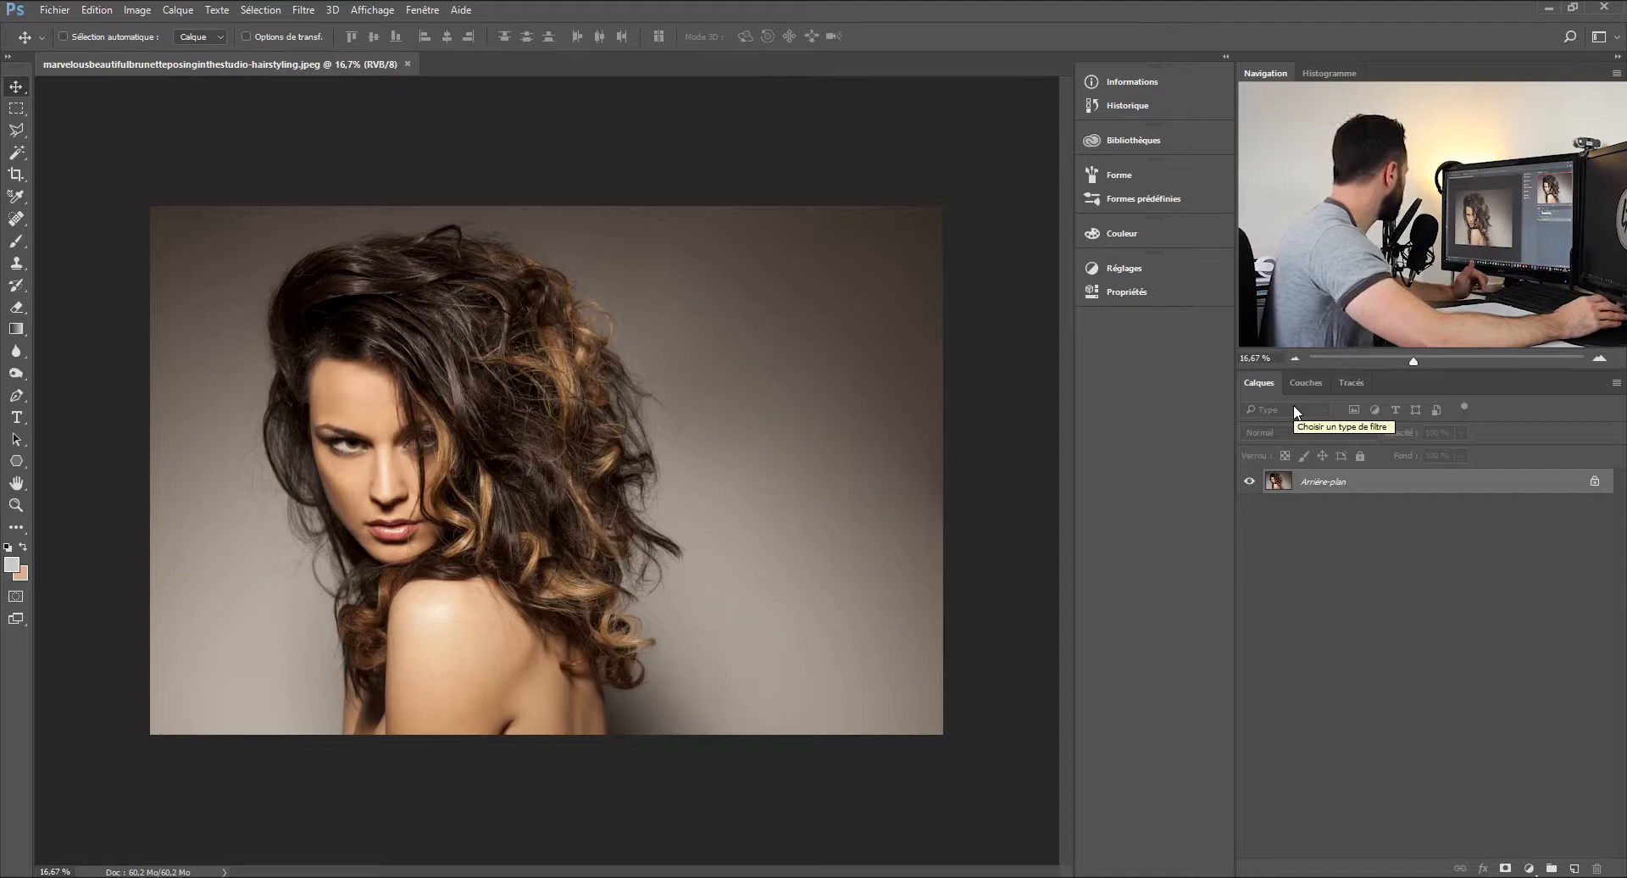
- Convert the portrait to greyscale with the Camera Raw filter
{"action": "left_click", "coordinate": [311, 10]}
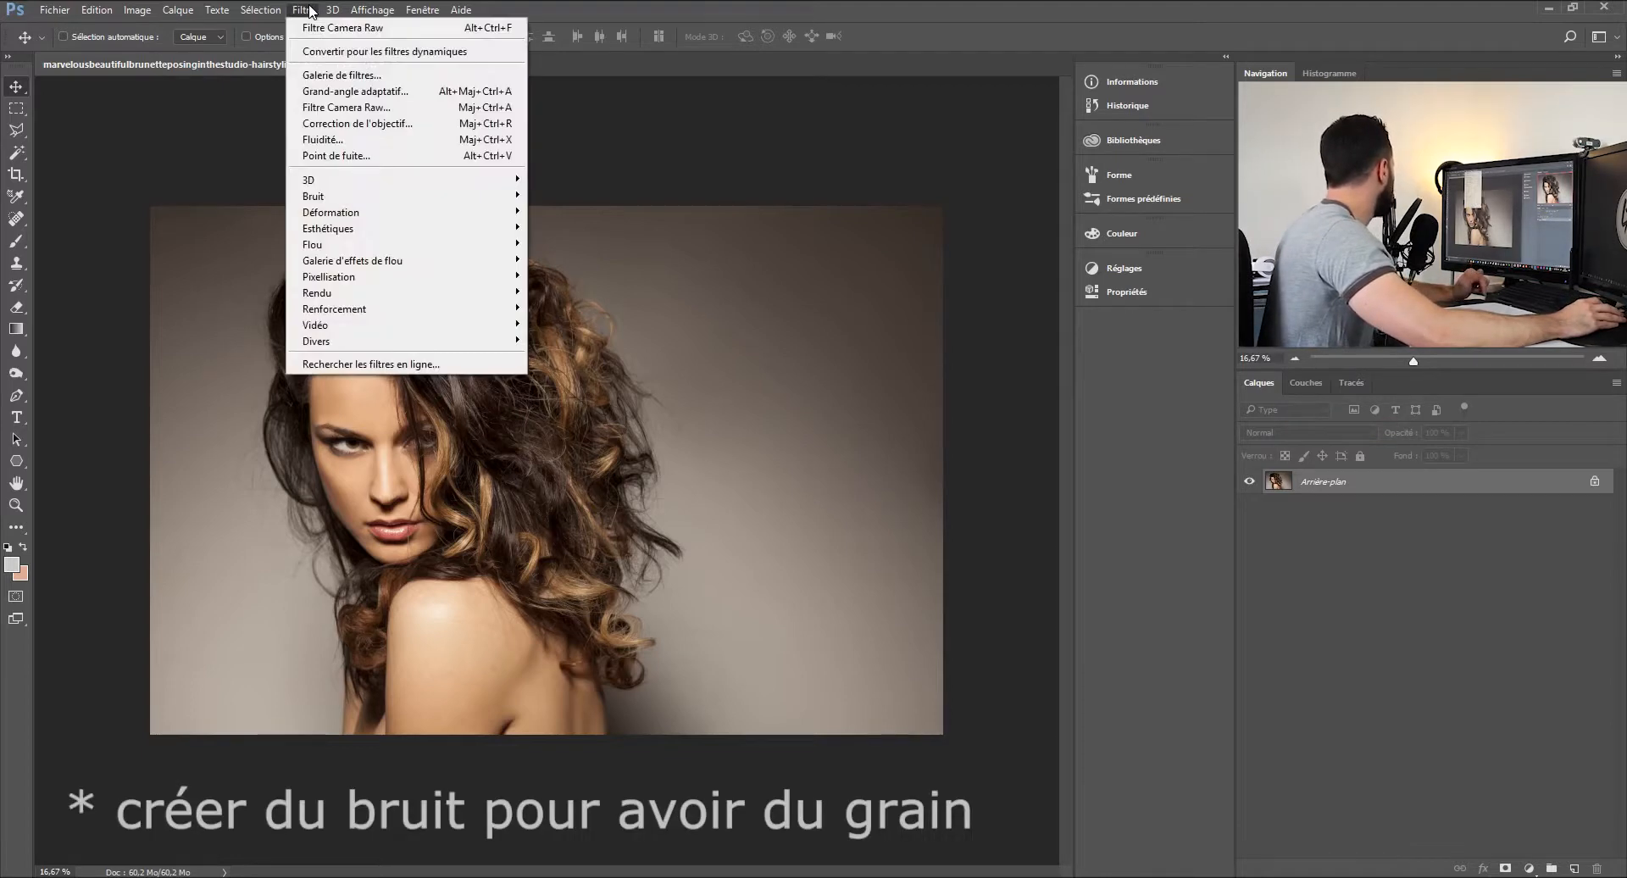
{"action": "left_click", "coordinate": [347, 108]}
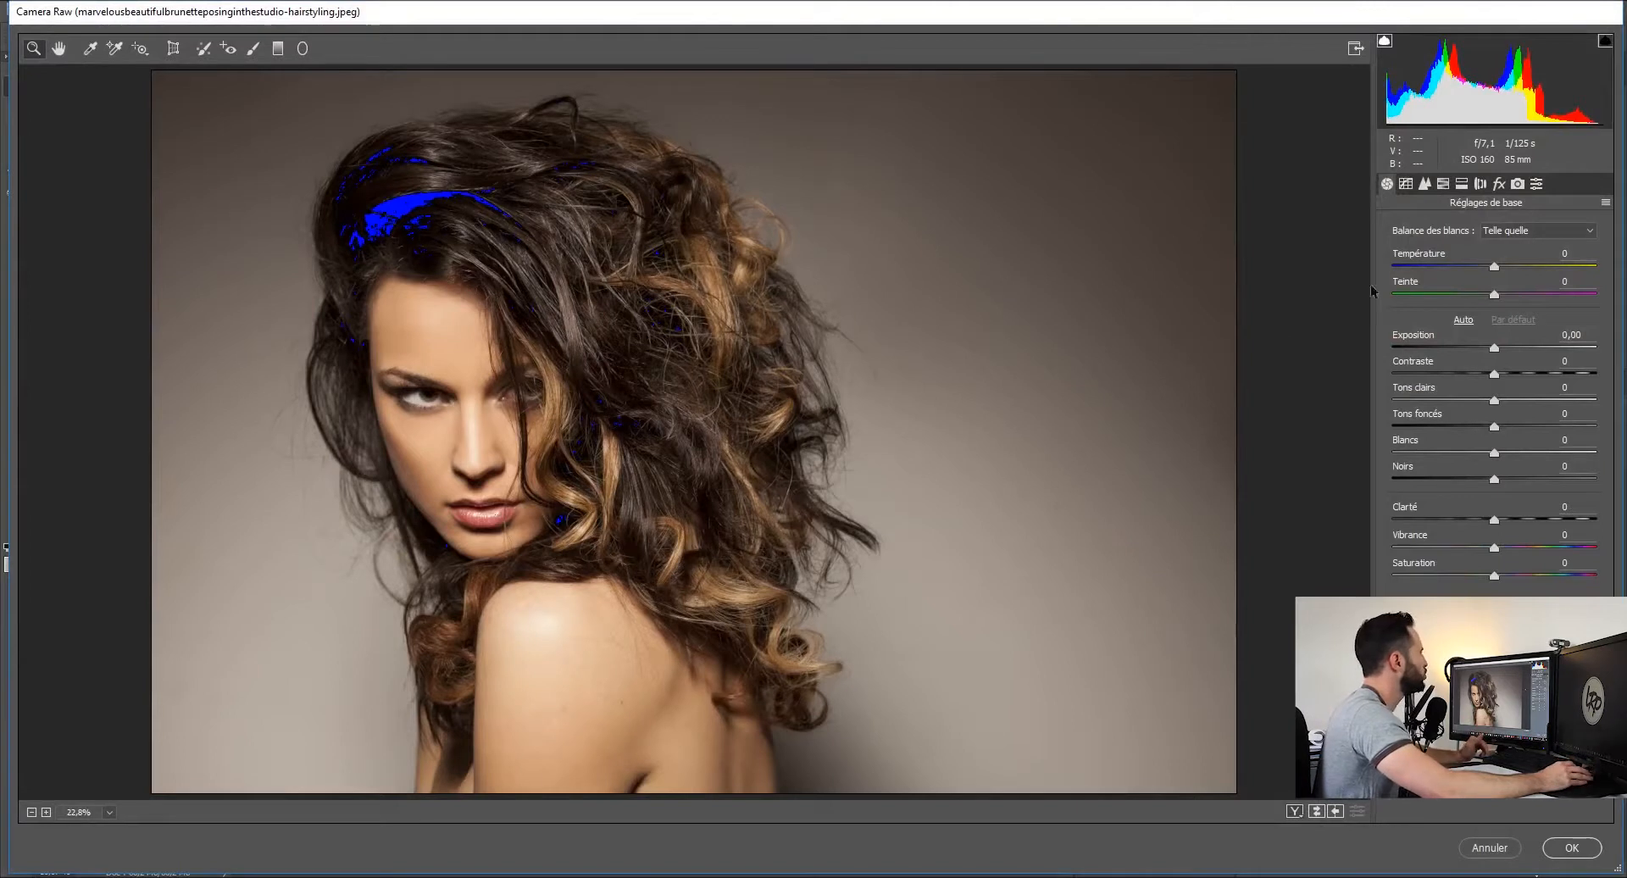
{"action": "left_click", "coordinate": [1443, 186]}
{"action": "left_click", "coordinate": [1434, 228]}
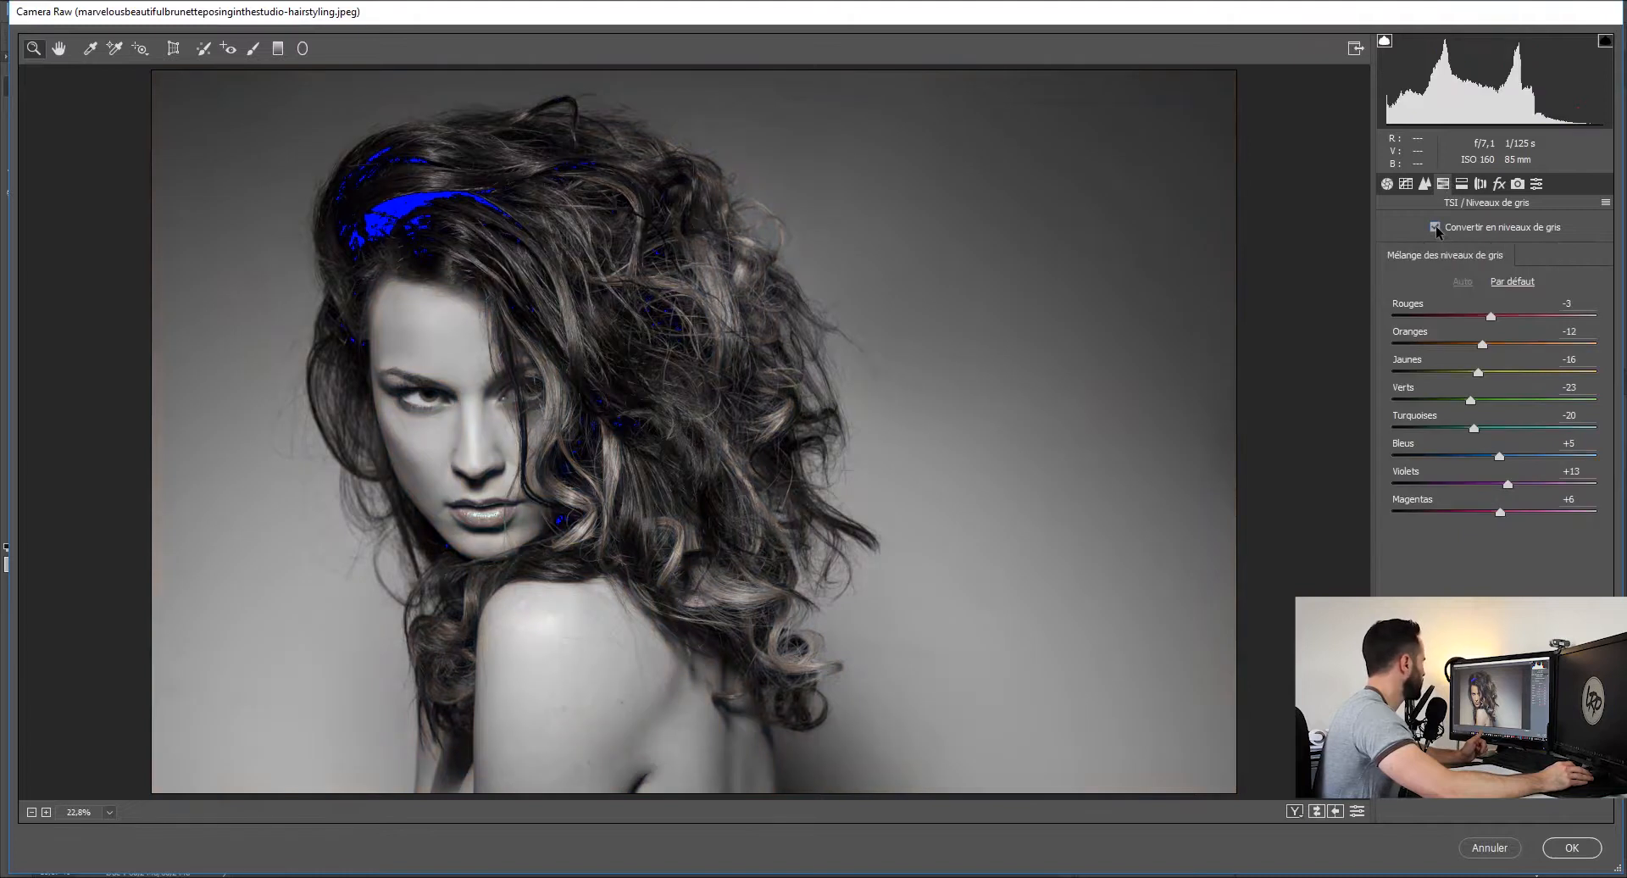
- Add Camera Raw grain with amount 30, size 20 and roughness 50, and apply the filter
{"action": "left_click", "coordinate": [1498, 184]}
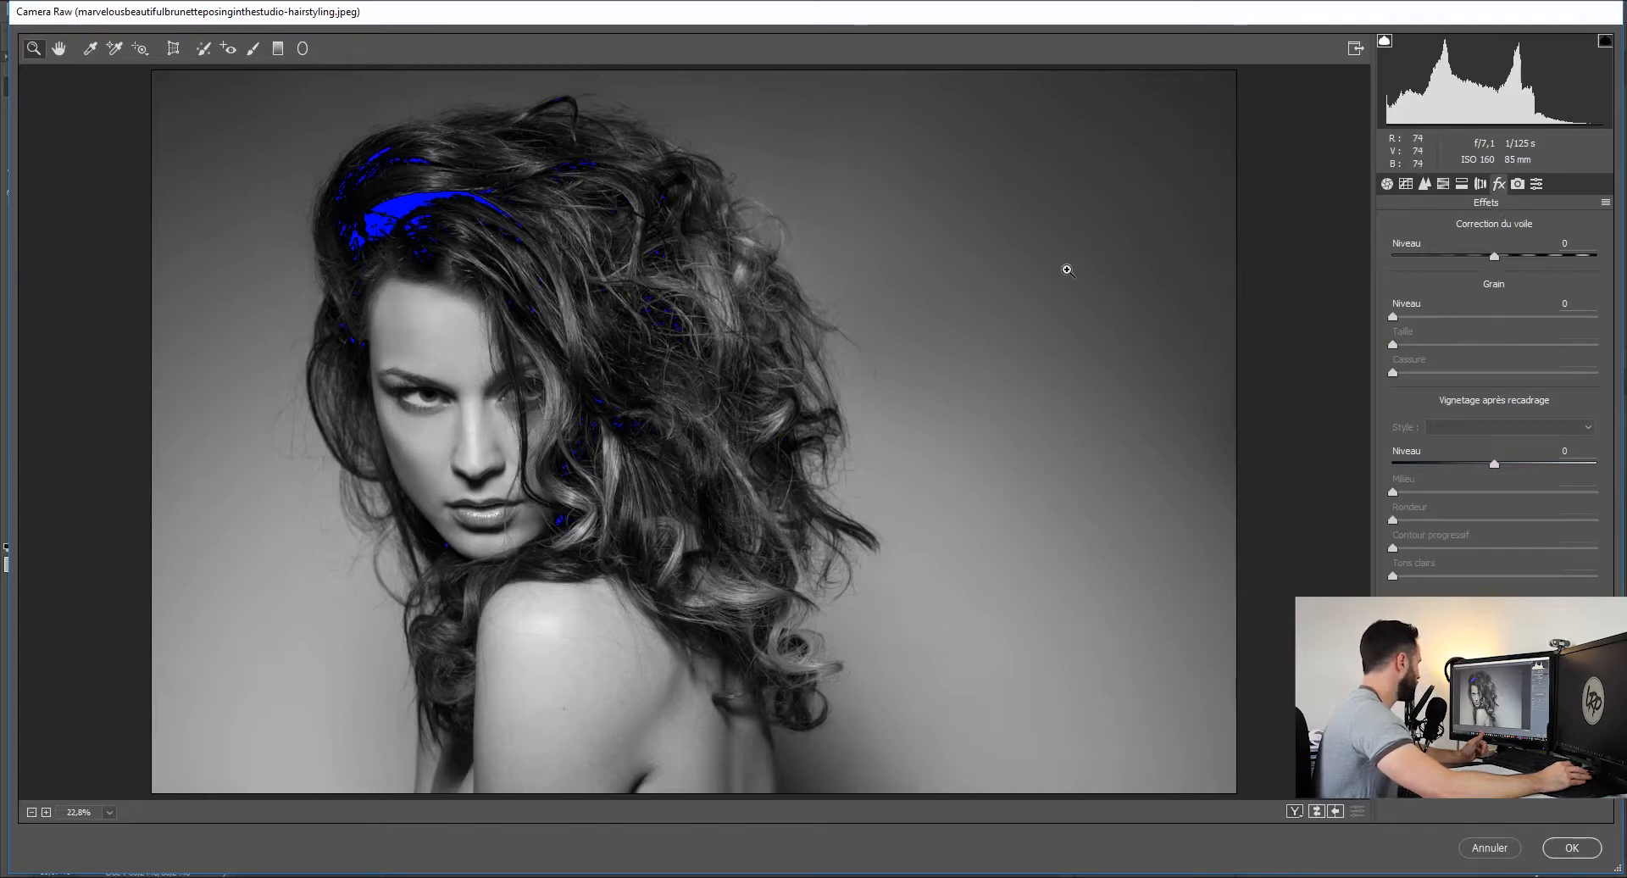
{"action": "left_click", "coordinate": [1118, 190]}
{"action": "left_click", "coordinate": [1115, 228]}
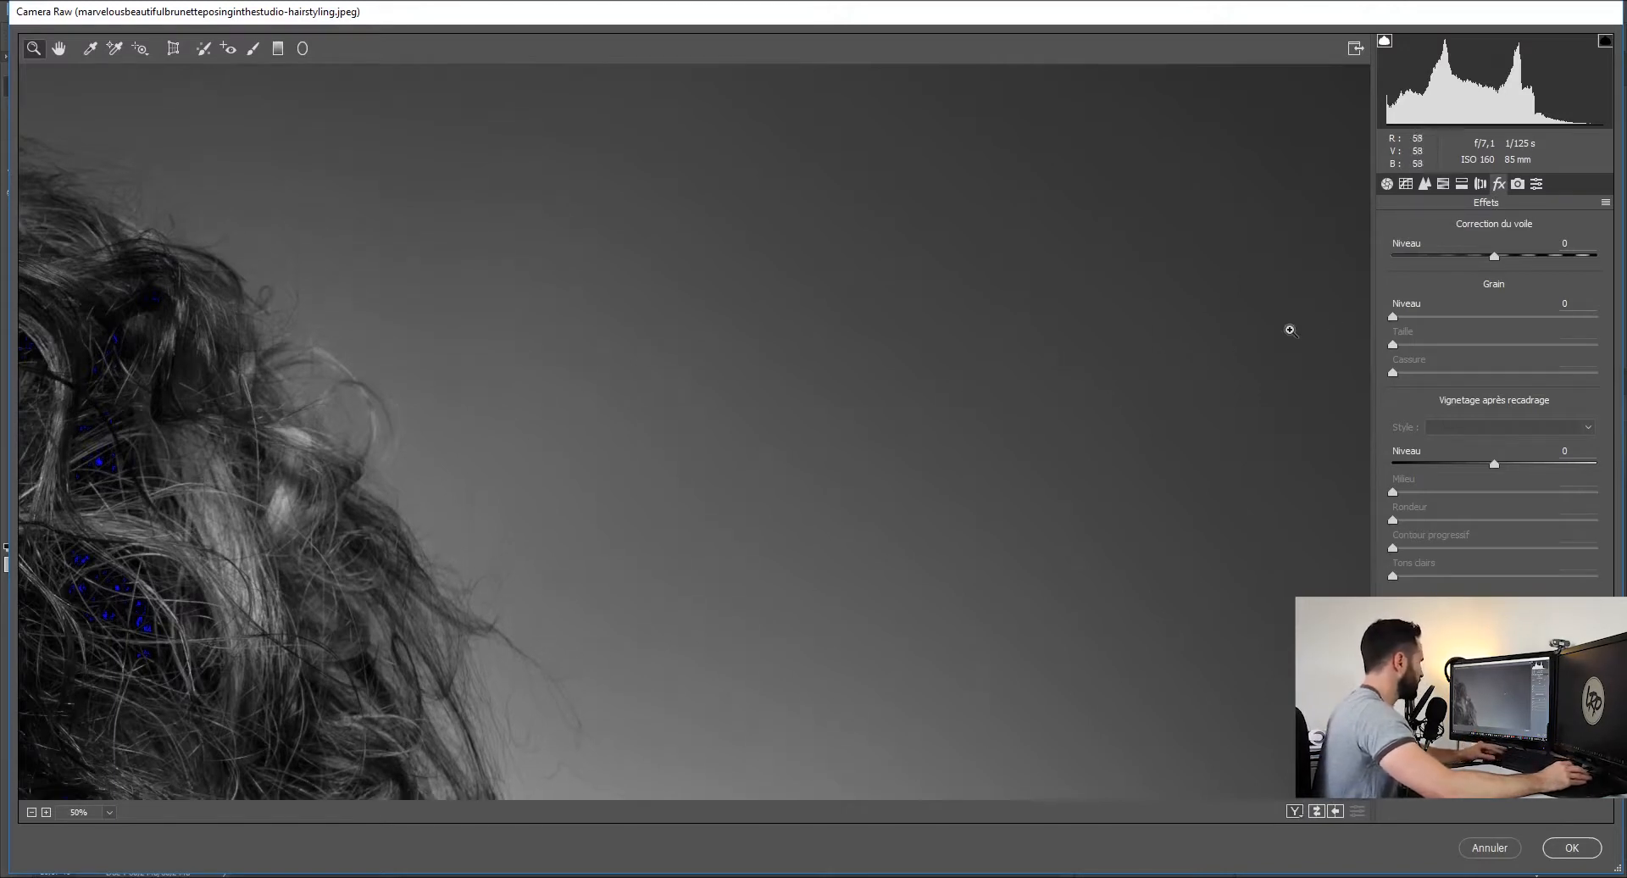
{"action": "left_click_drag", "start_coordinate": [1394, 319], "coordinate": [1599, 334]}
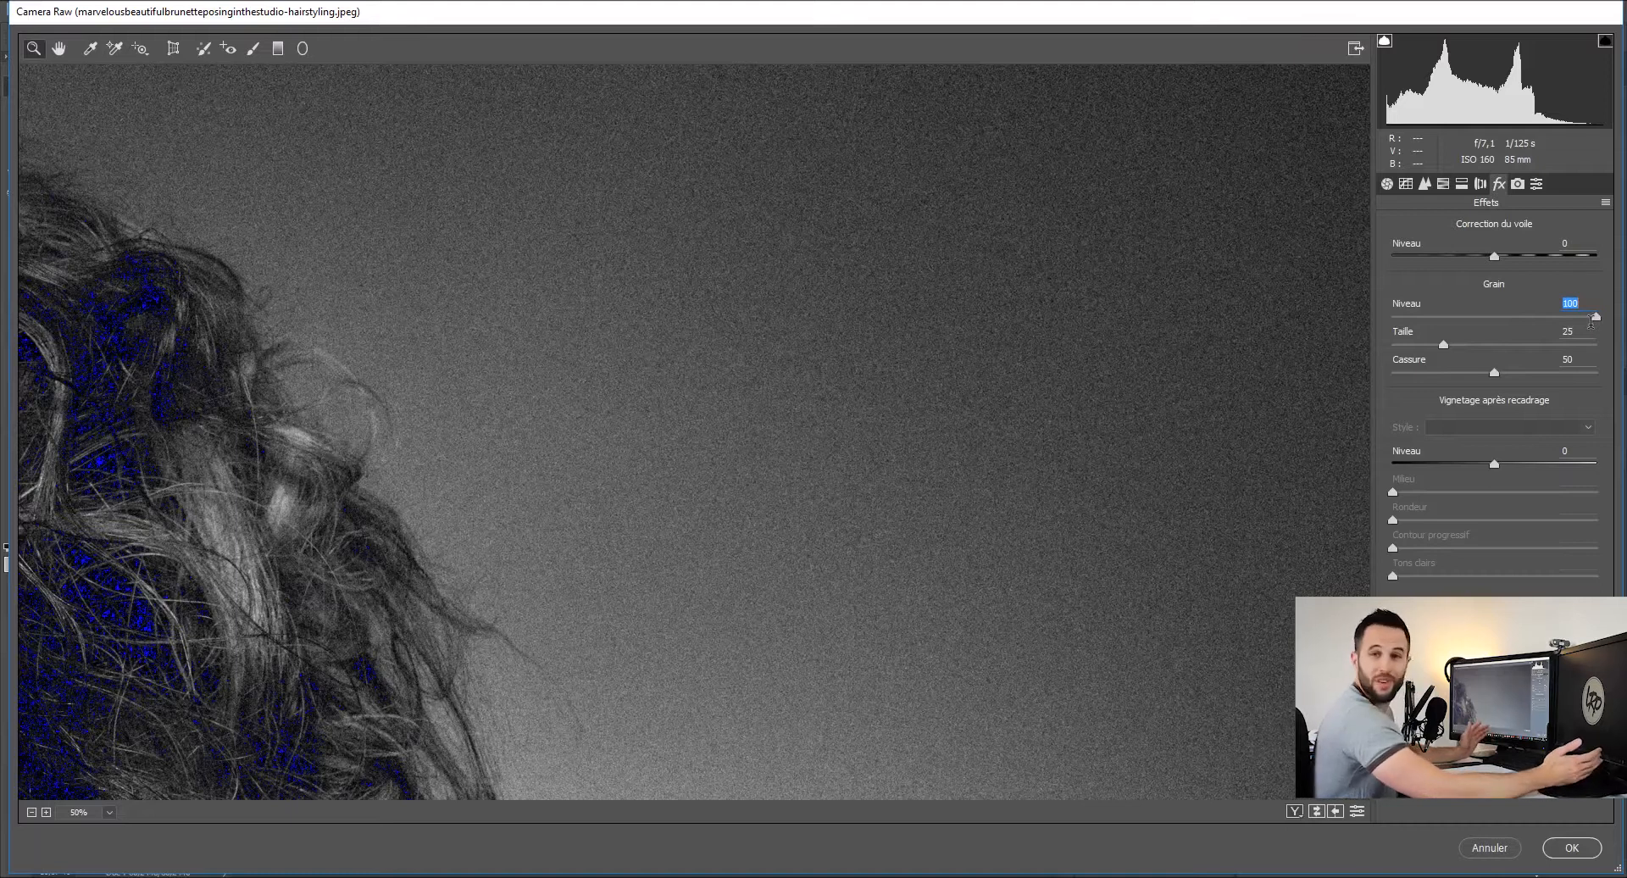
{"action": "left_click_drag", "start_coordinate": [1572, 319], "coordinate": [1454, 324]}
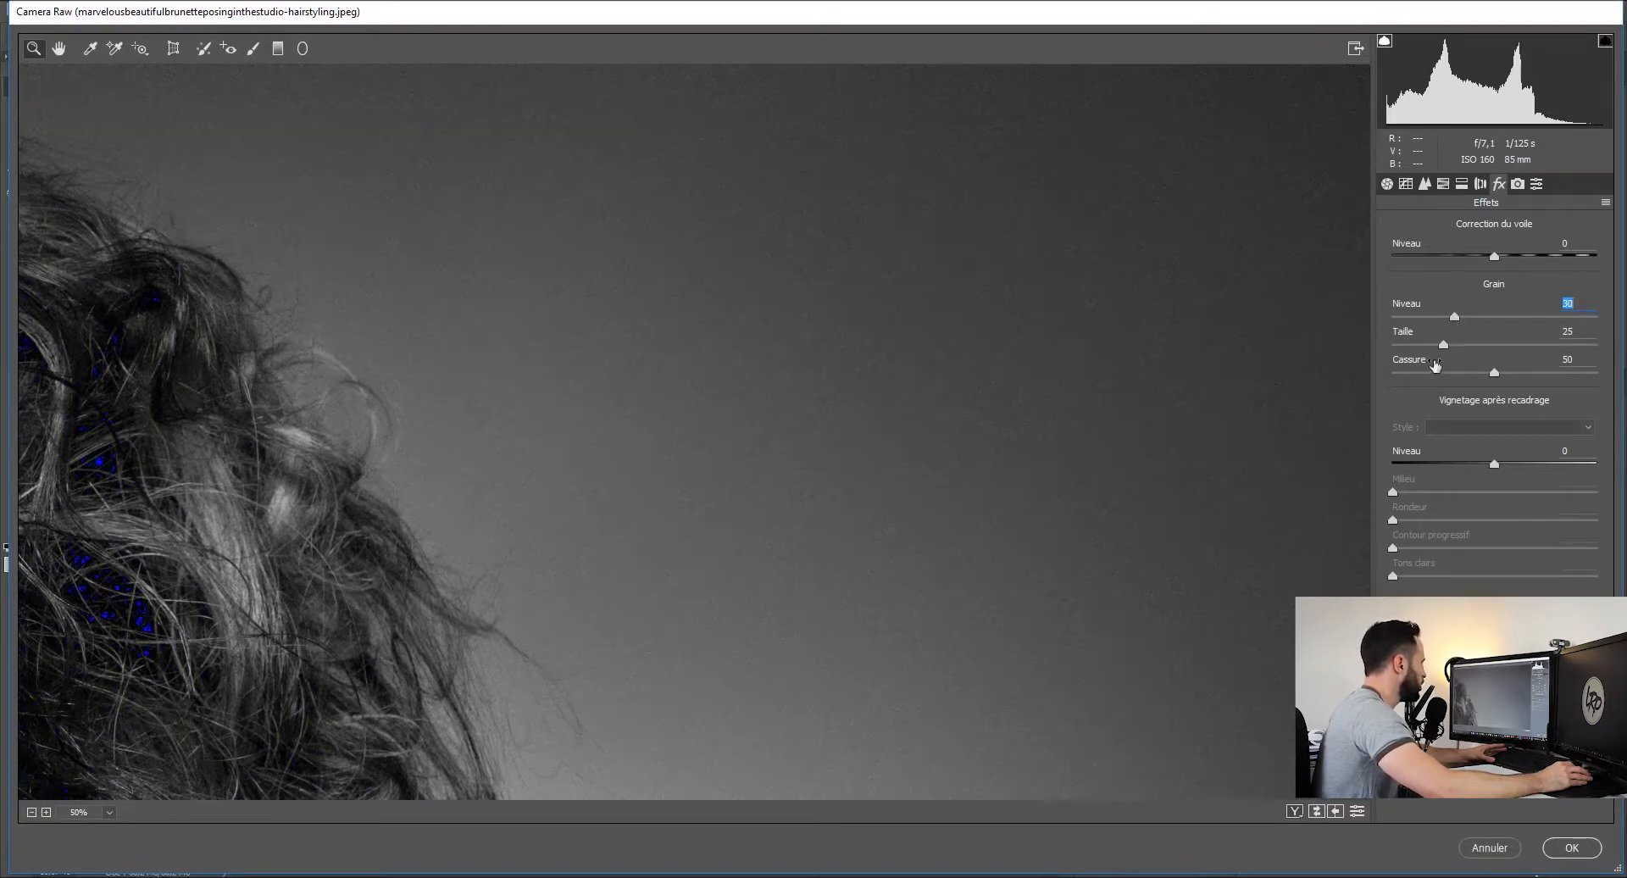
{"action": "left_click_drag", "start_coordinate": [1442, 345], "coordinate": [1603, 351]}
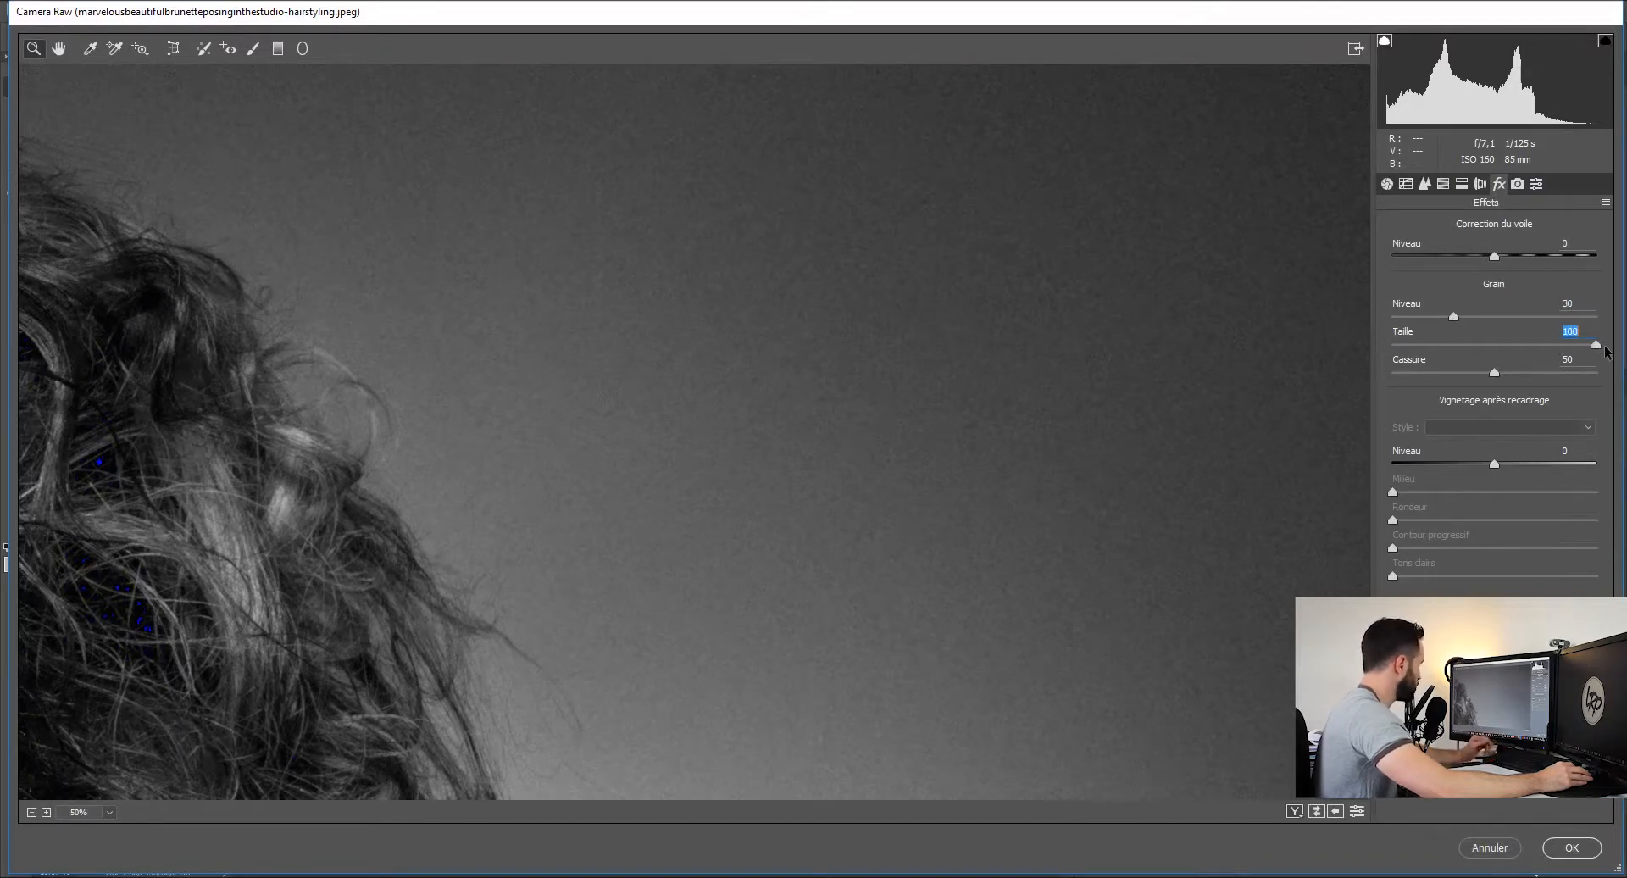
{"action": "left_click_drag", "start_coordinate": [1601, 351], "coordinate": [1425, 352]}
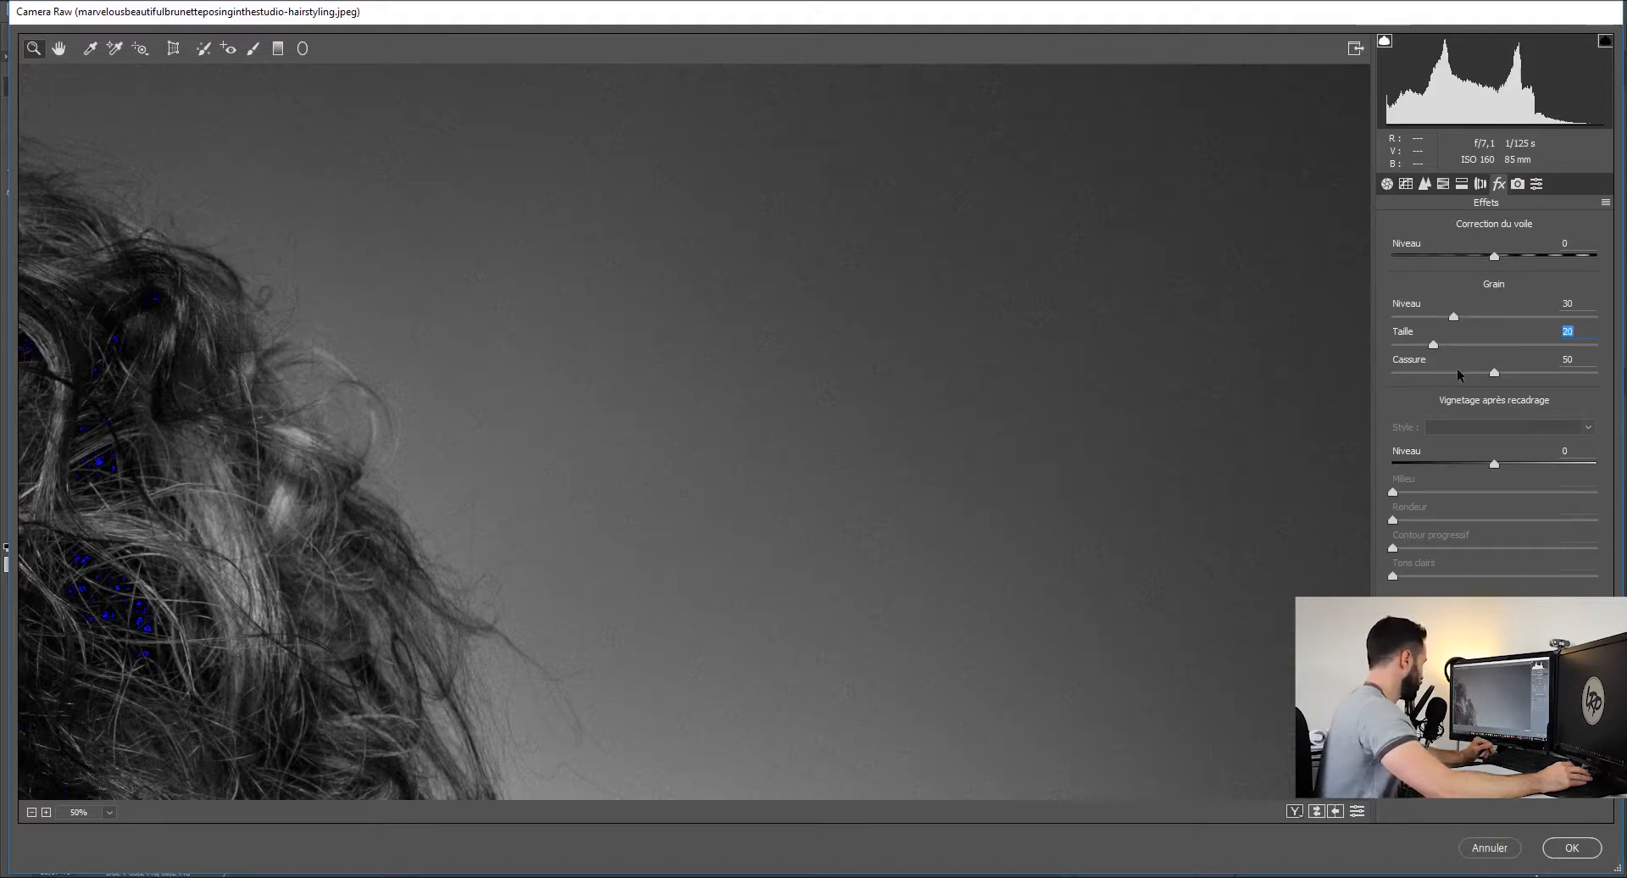
{"action": "left_click_drag", "start_coordinate": [1404, 373], "coordinate": [1493, 376]}
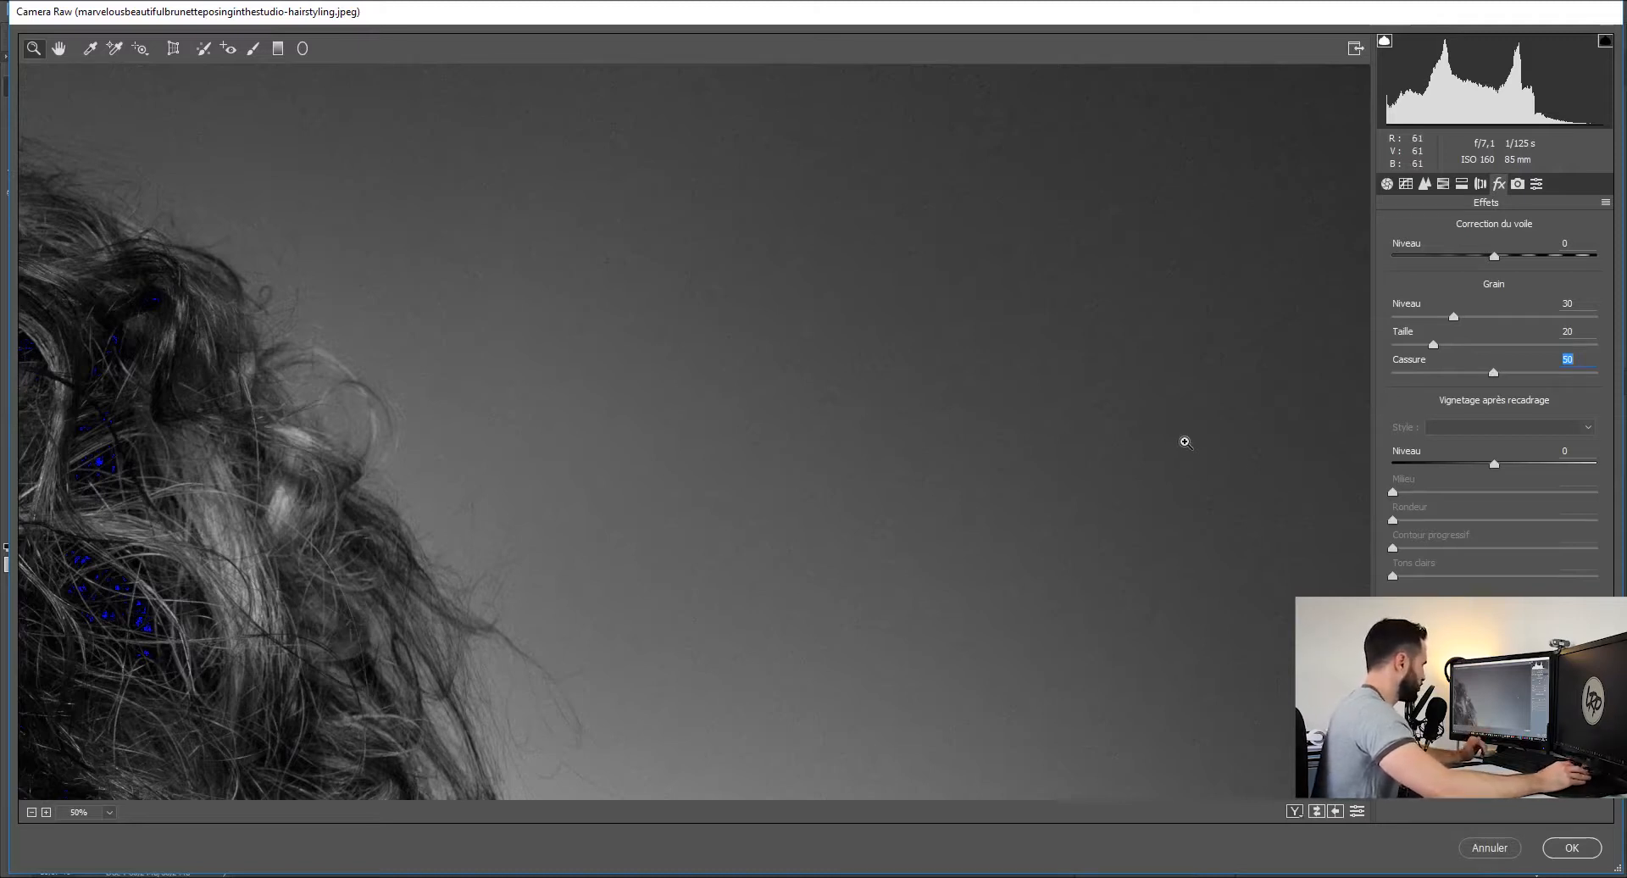
{"action": "left_click", "coordinate": [1572, 847]}
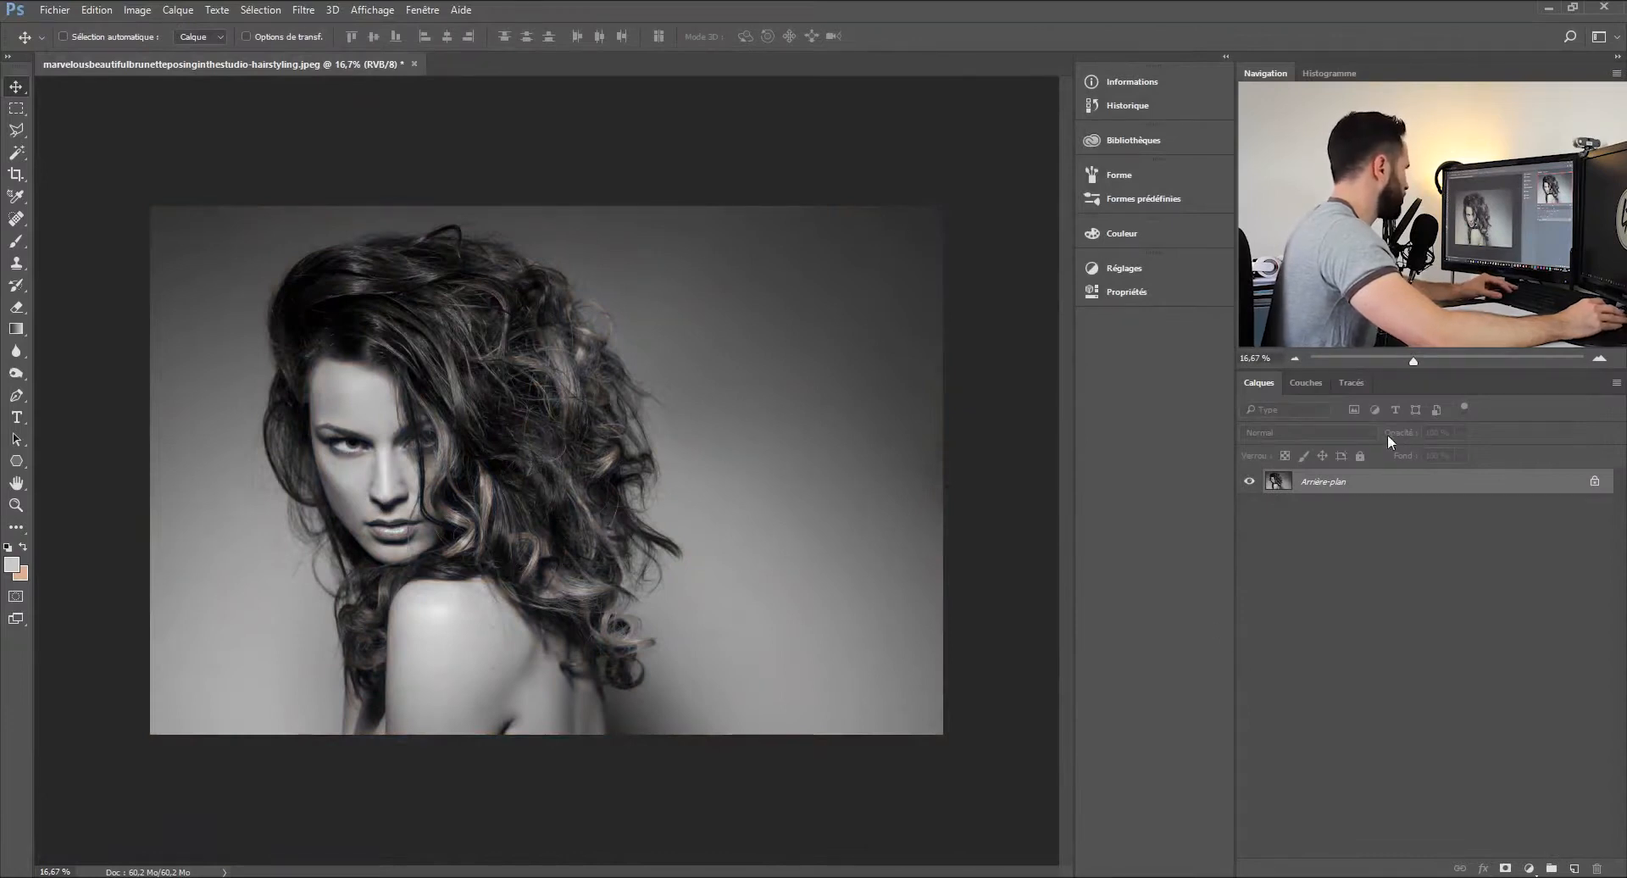
- Compare the background area at 100% before and after the Camera Raw filter using the history states
{"action": "left_click_drag", "start_coordinate": [1414, 363], "coordinate": [1443, 361]}
{"action": "left_click_drag", "start_coordinate": [1531, 169], "coordinate": [1544, 138]}
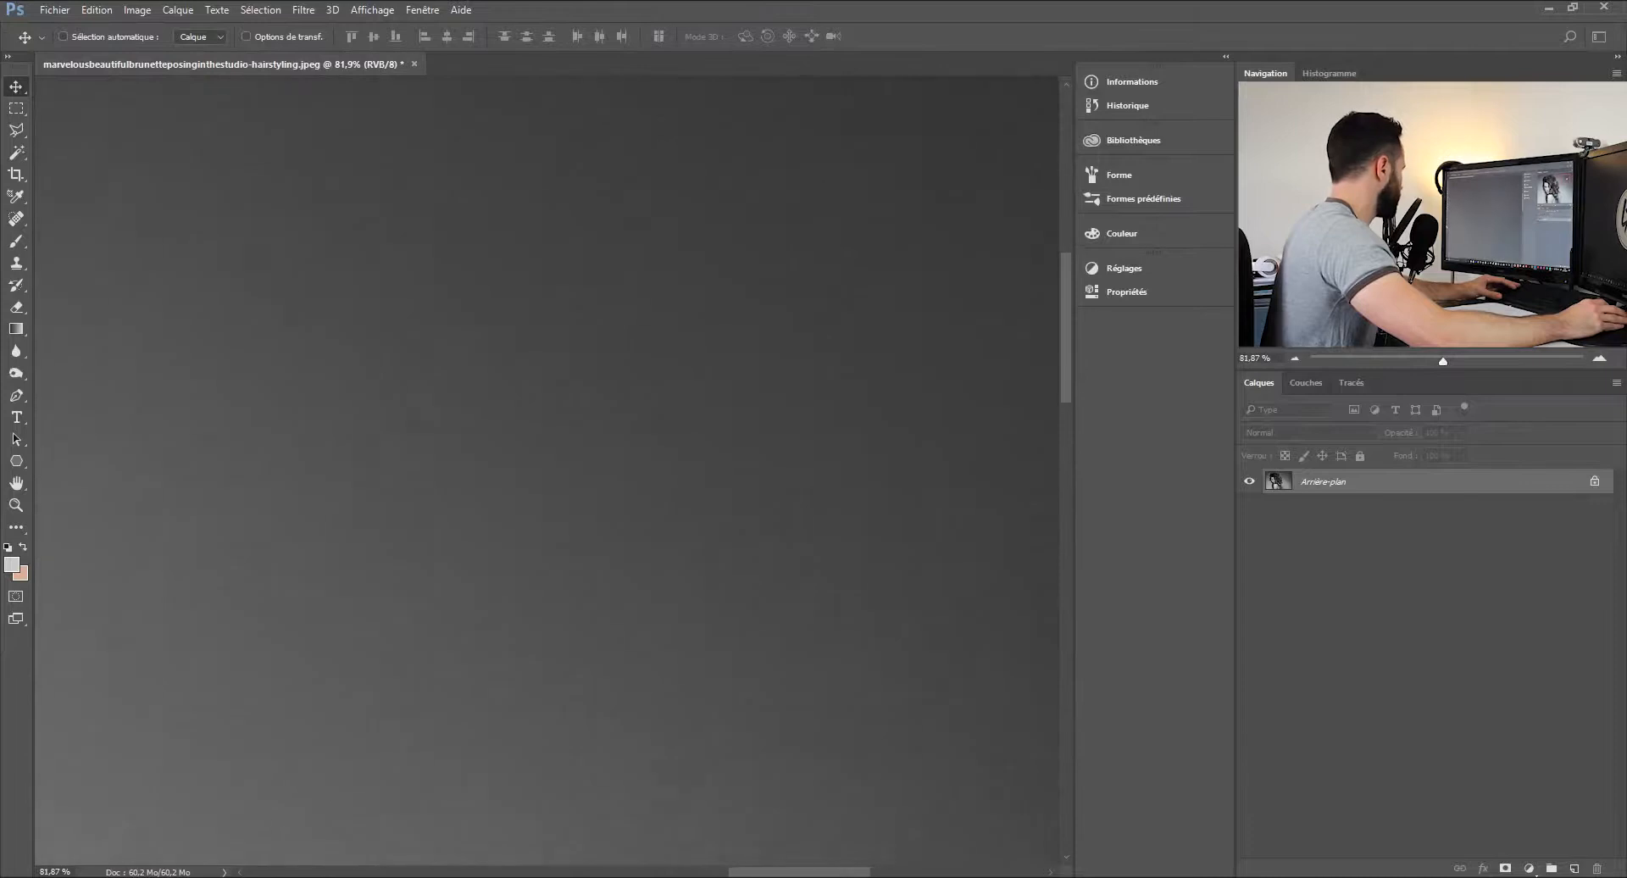
{"action": "key", "text": "ctrl+1"}
{"action": "left_click", "coordinate": [1131, 104]}
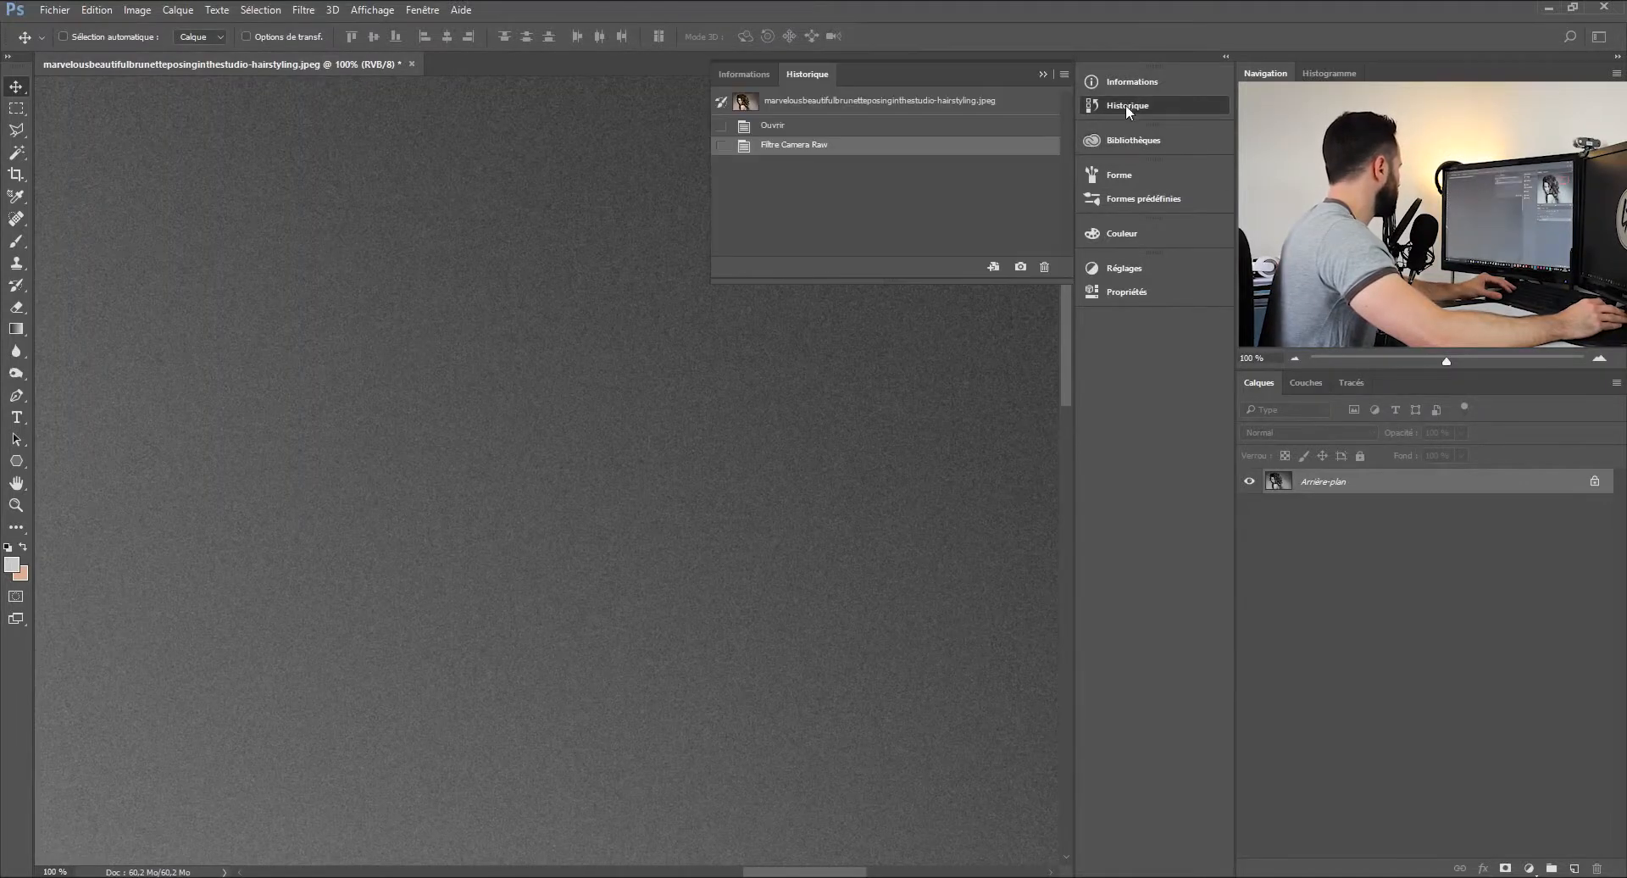
{"action": "left_click", "coordinate": [790, 125]}
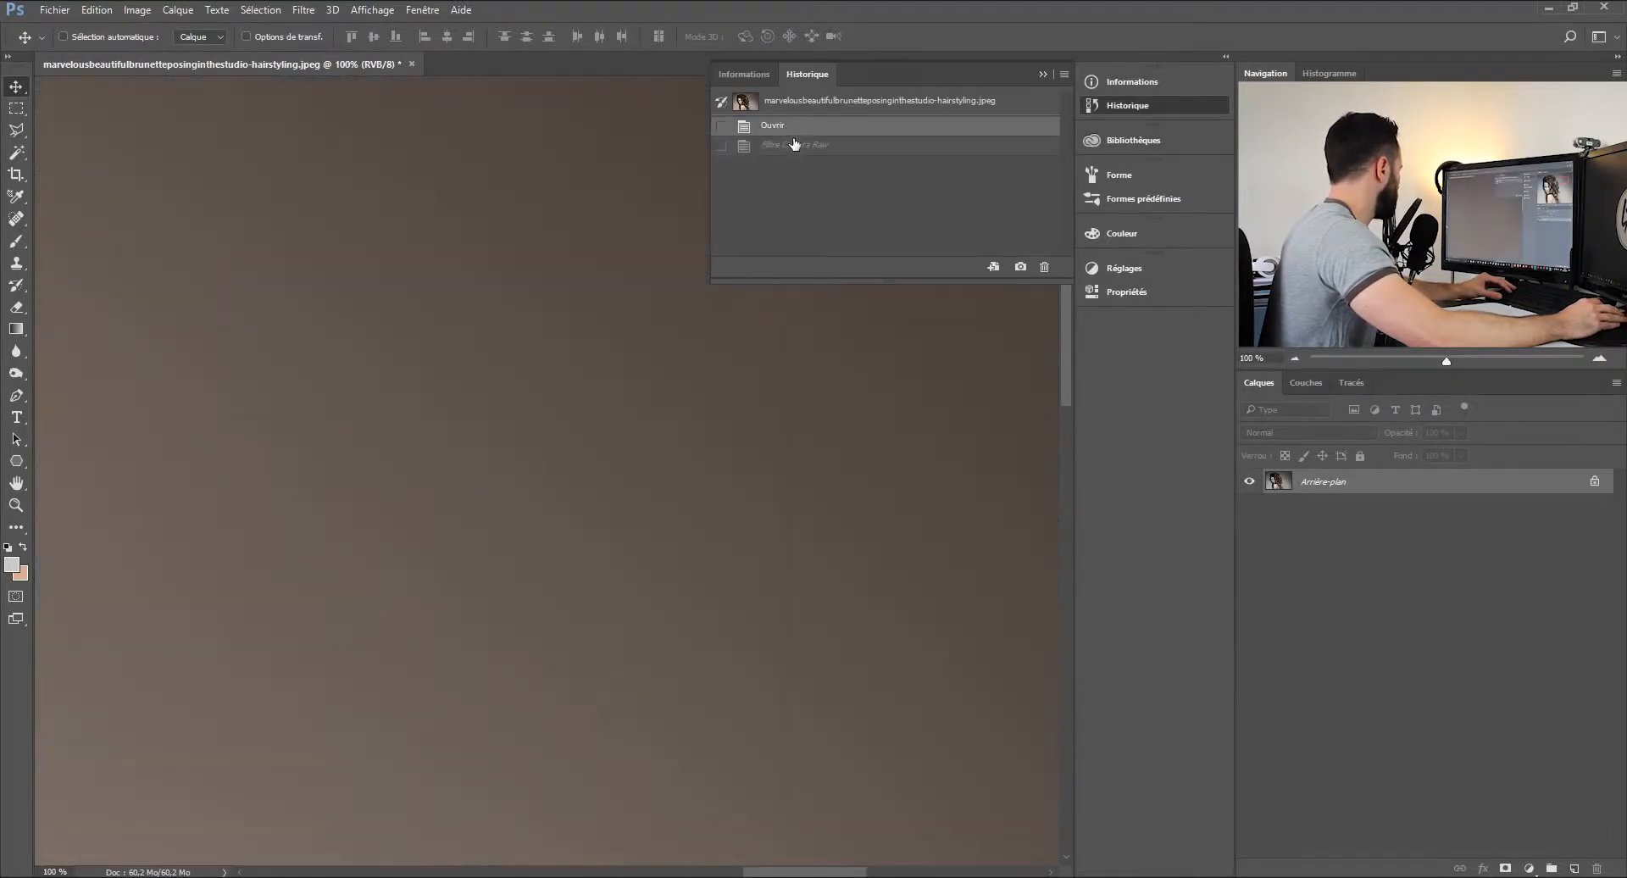
{"action": "left_click", "coordinate": [800, 145]}
{"action": "left_click", "coordinate": [1047, 75]}
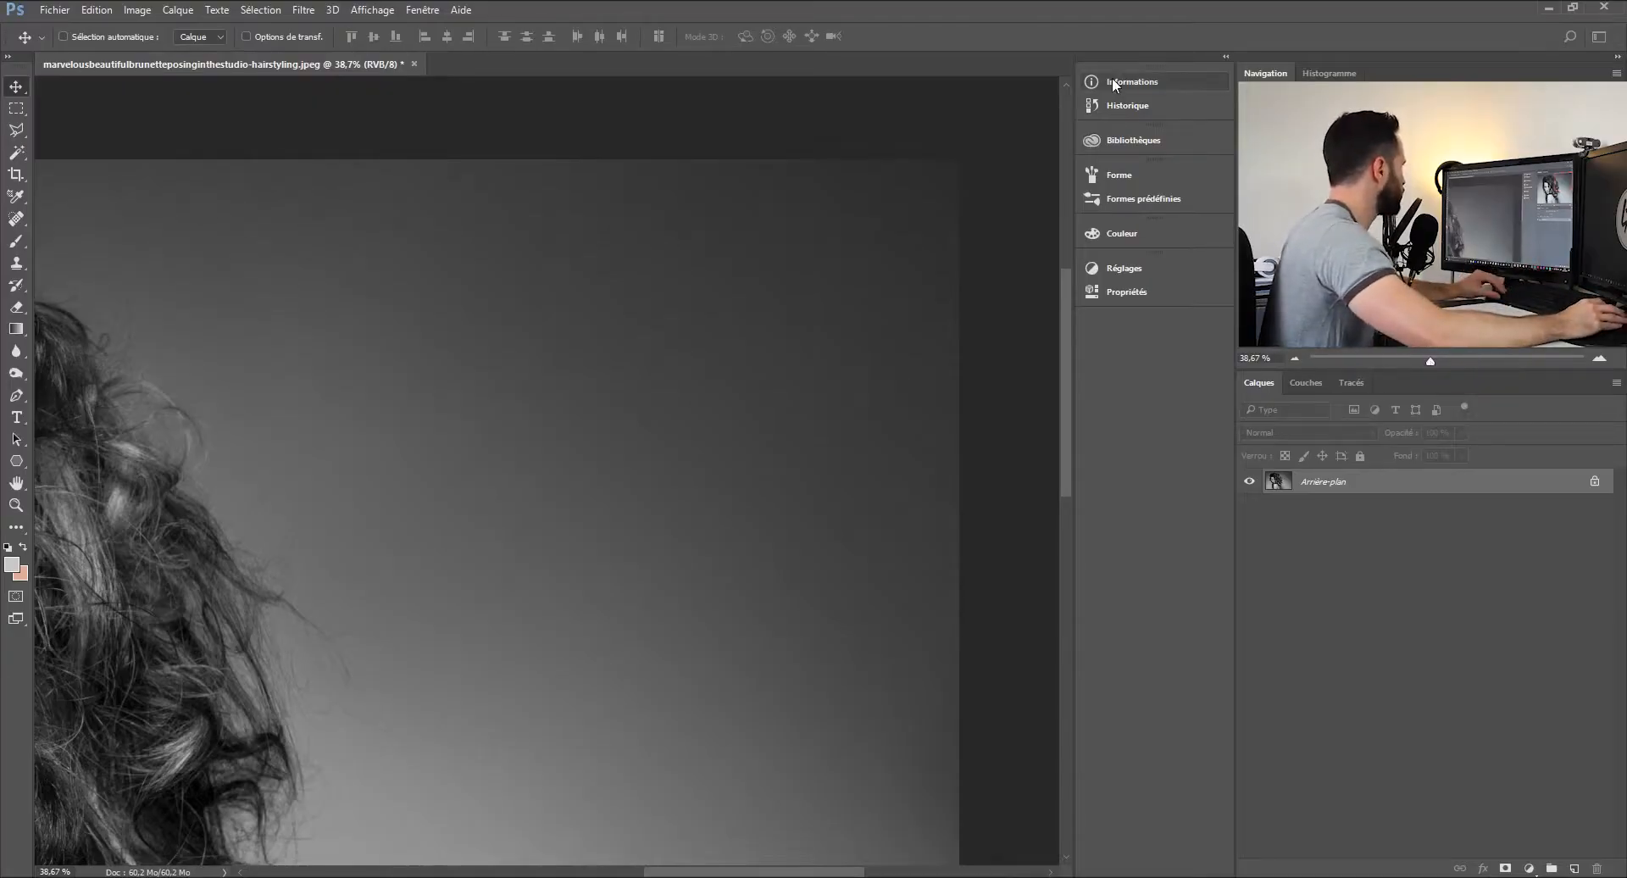
- Revert the image to its opened state in the history, removing the Camera Raw filter
{"action": "left_click", "coordinate": [1132, 102]}
{"action": "left_click", "coordinate": [803, 127]}
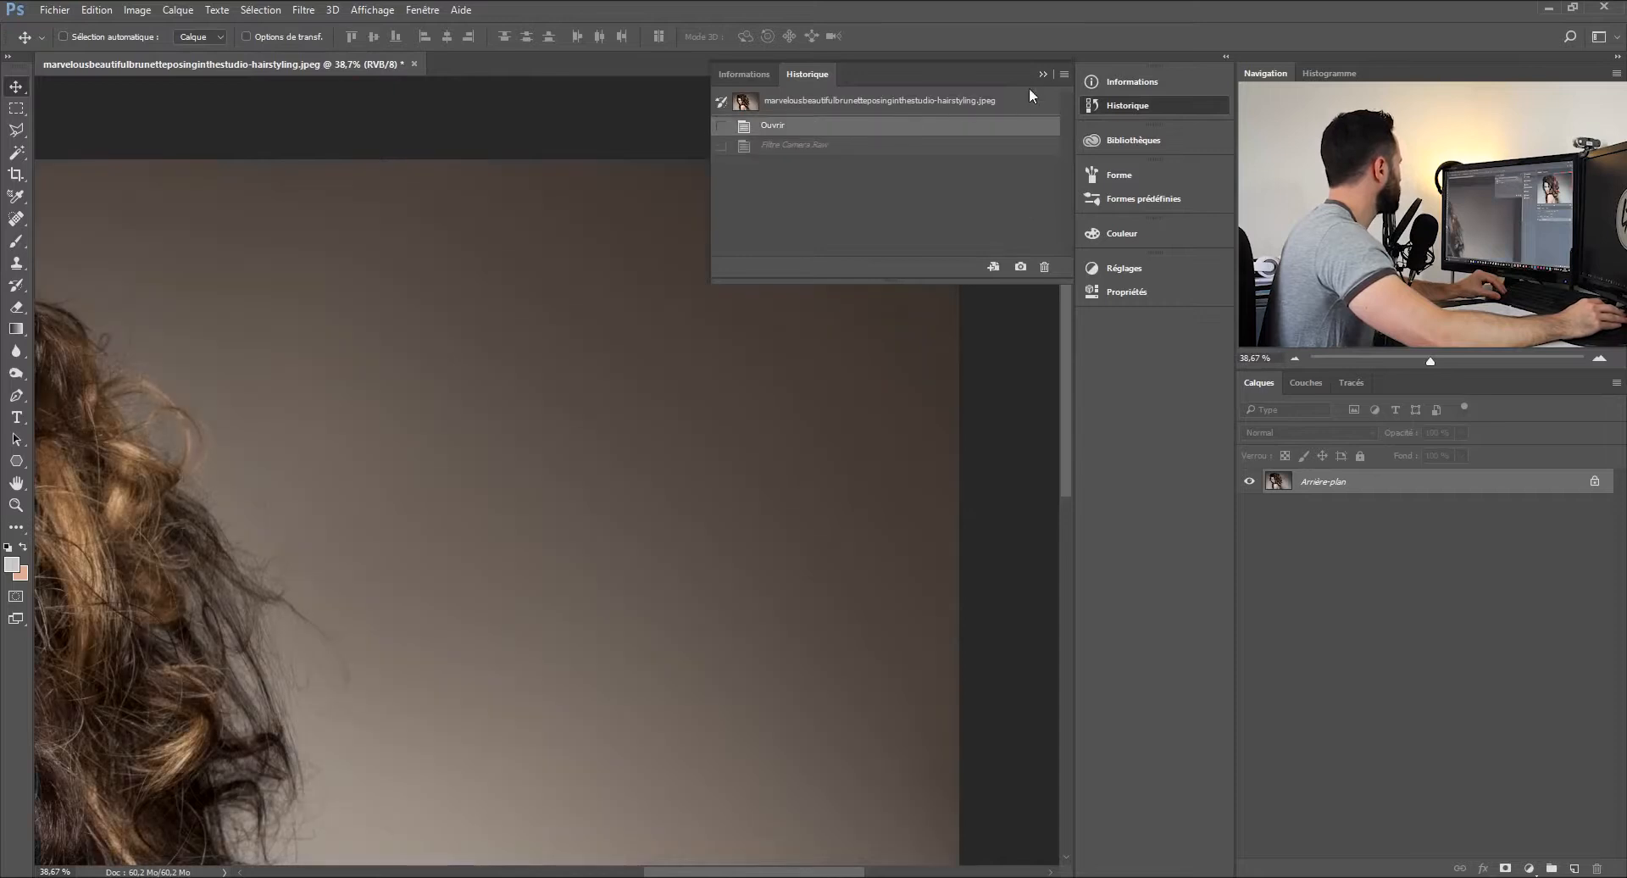
{"action": "left_click", "coordinate": [1043, 73]}
{"action": "left_click_drag", "start_coordinate": [1432, 359], "coordinate": [1425, 360]}
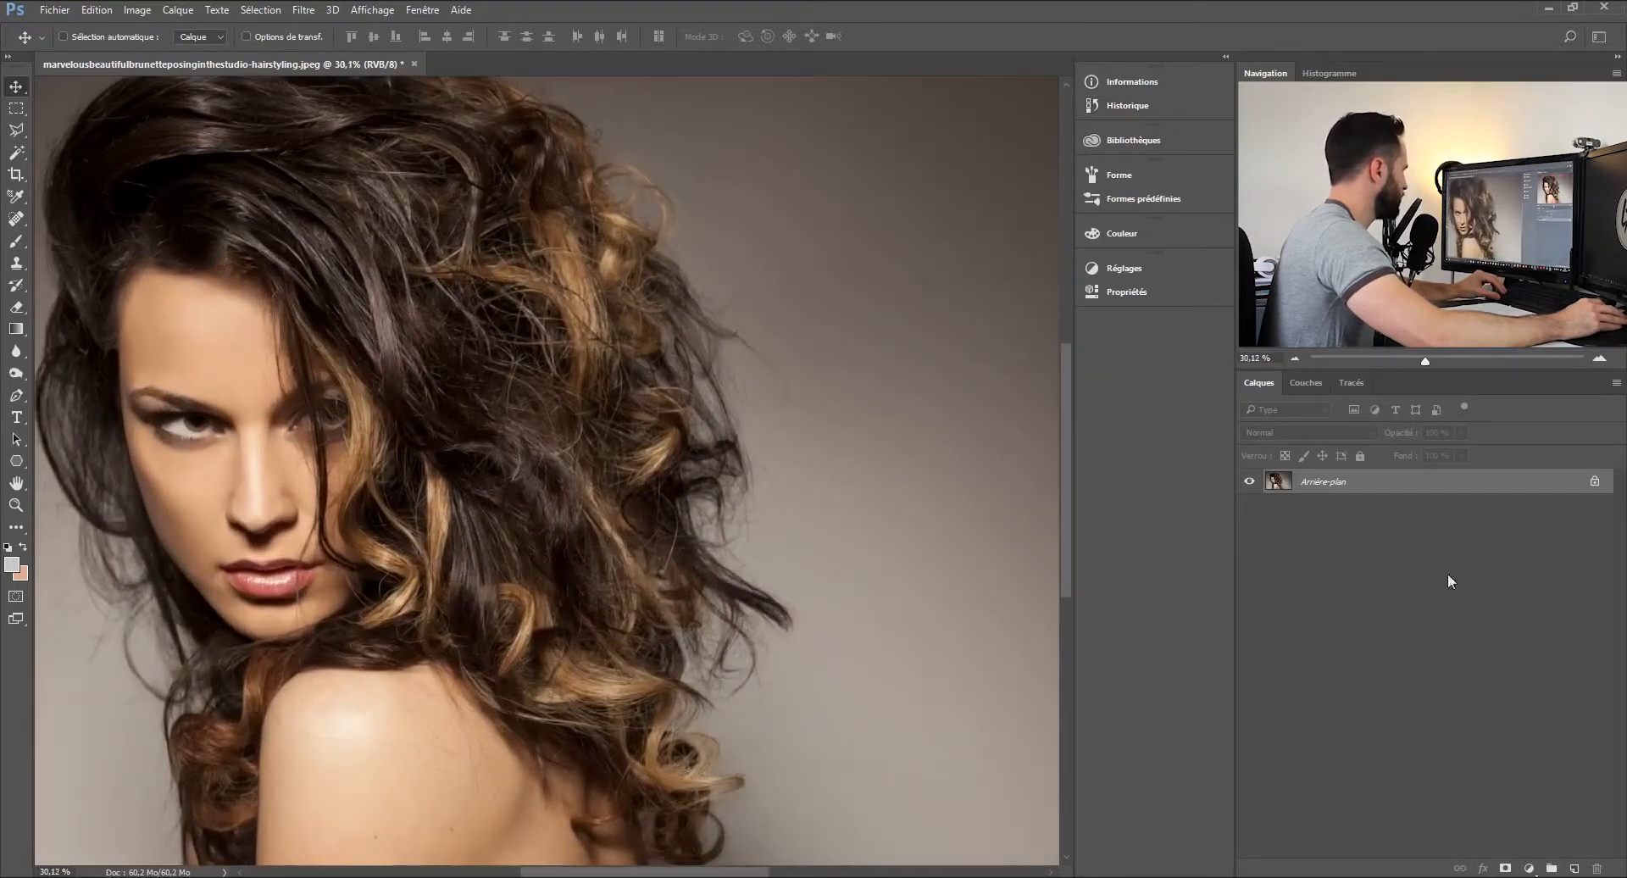
- Add a gradient map adjustment layer using the Noir, blanc preset to turn the portrait black and white
{"action": "left_click", "coordinate": [1530, 869]}
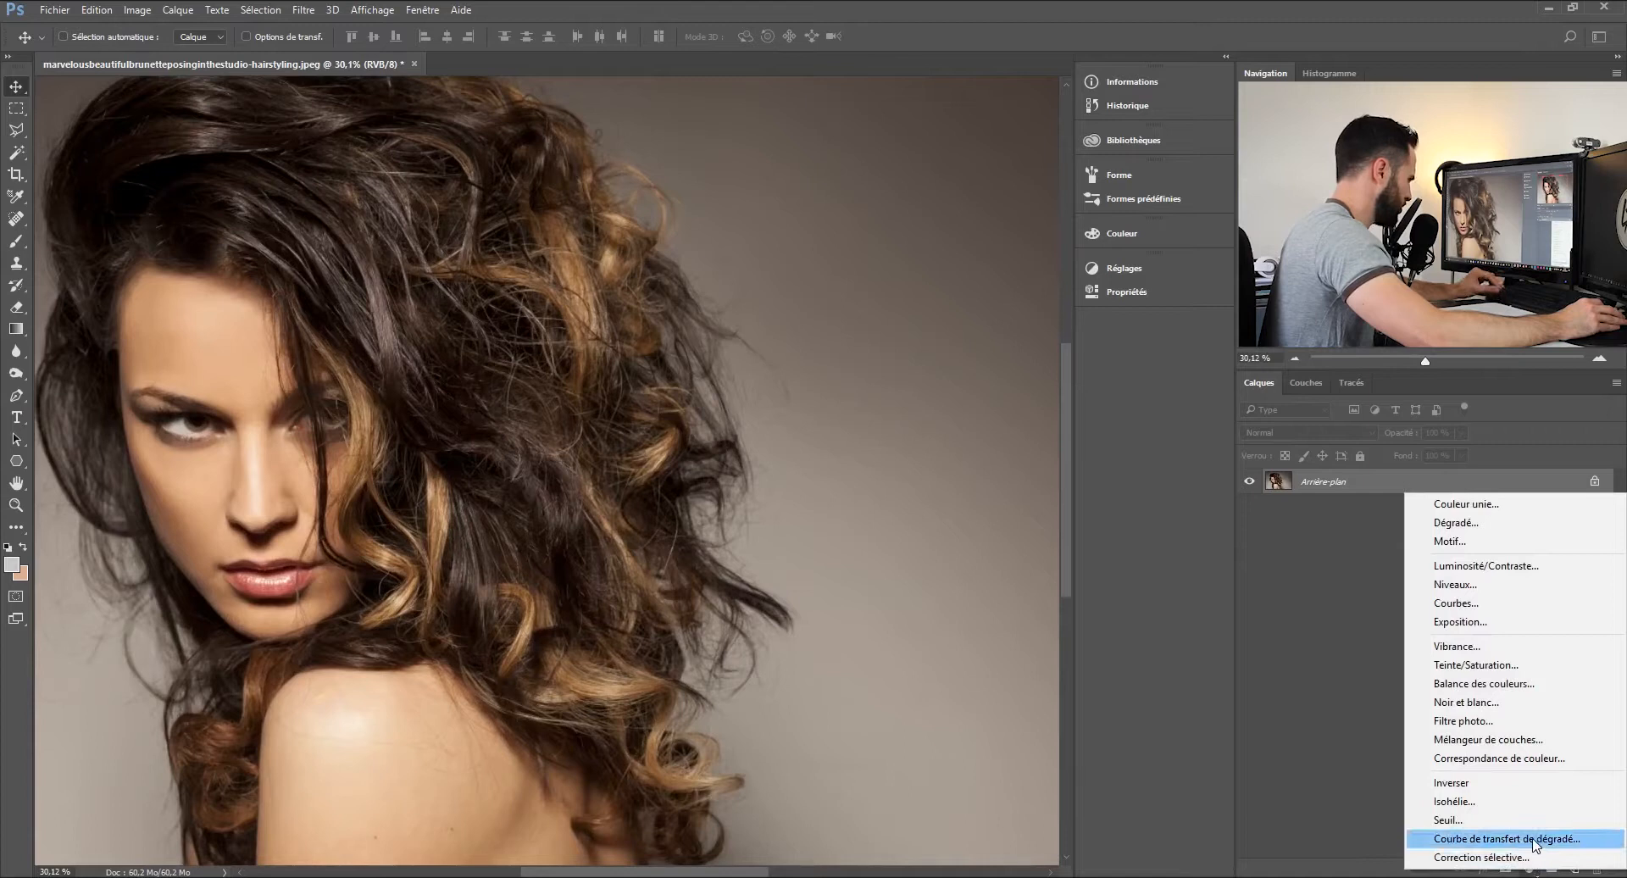
{"action": "left_click", "coordinate": [1535, 842]}
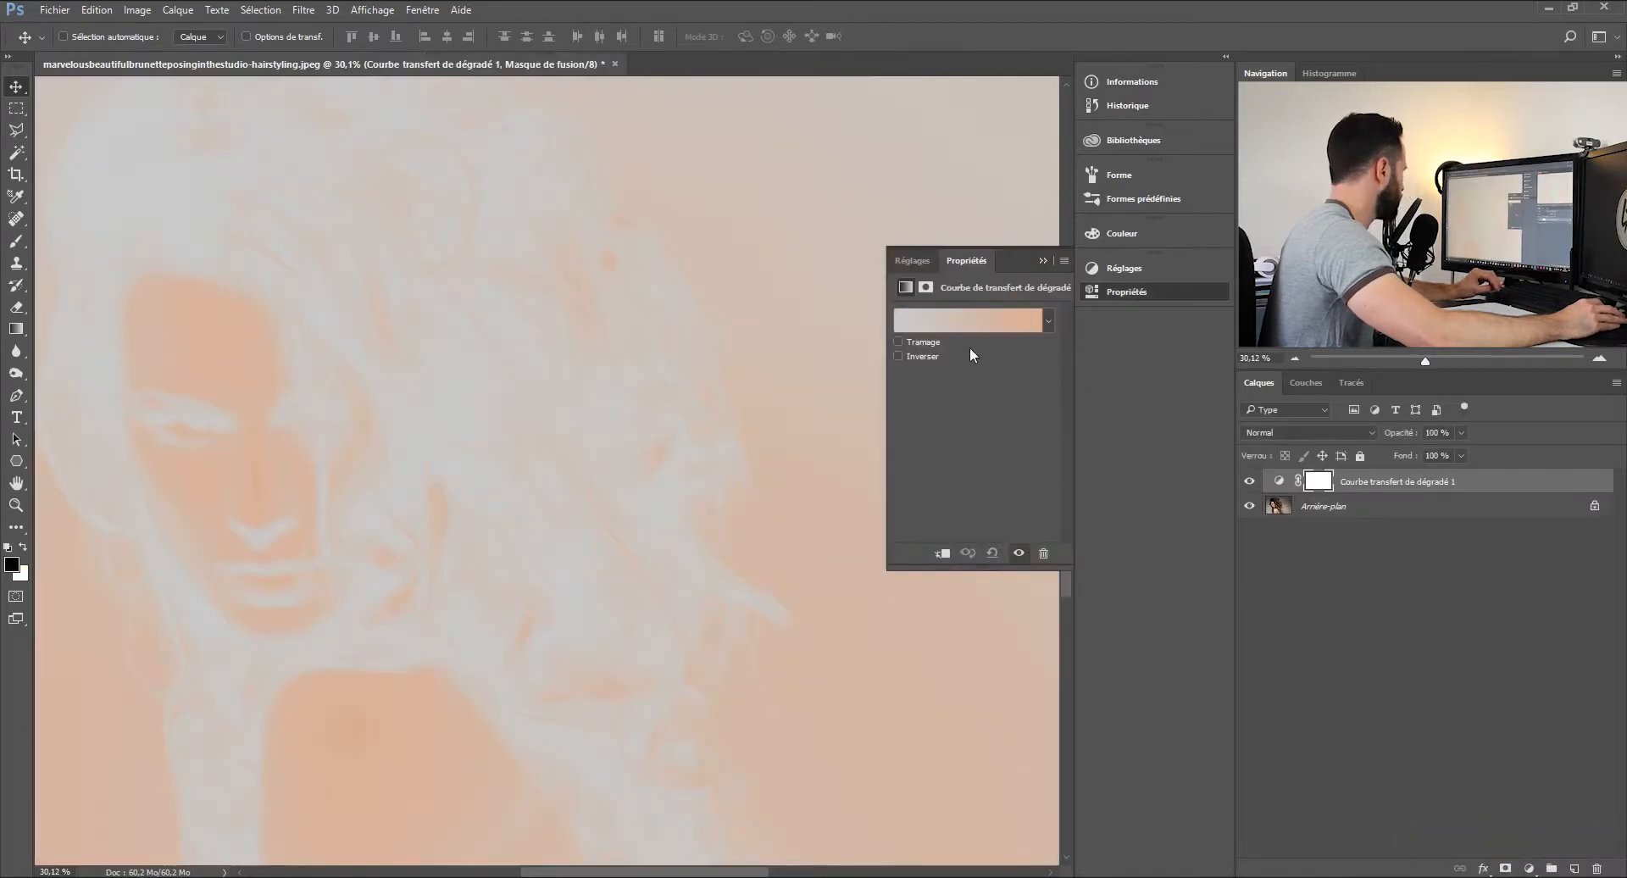
{"action": "left_click", "coordinate": [966, 318]}
{"action": "left_click", "coordinate": [960, 367]}
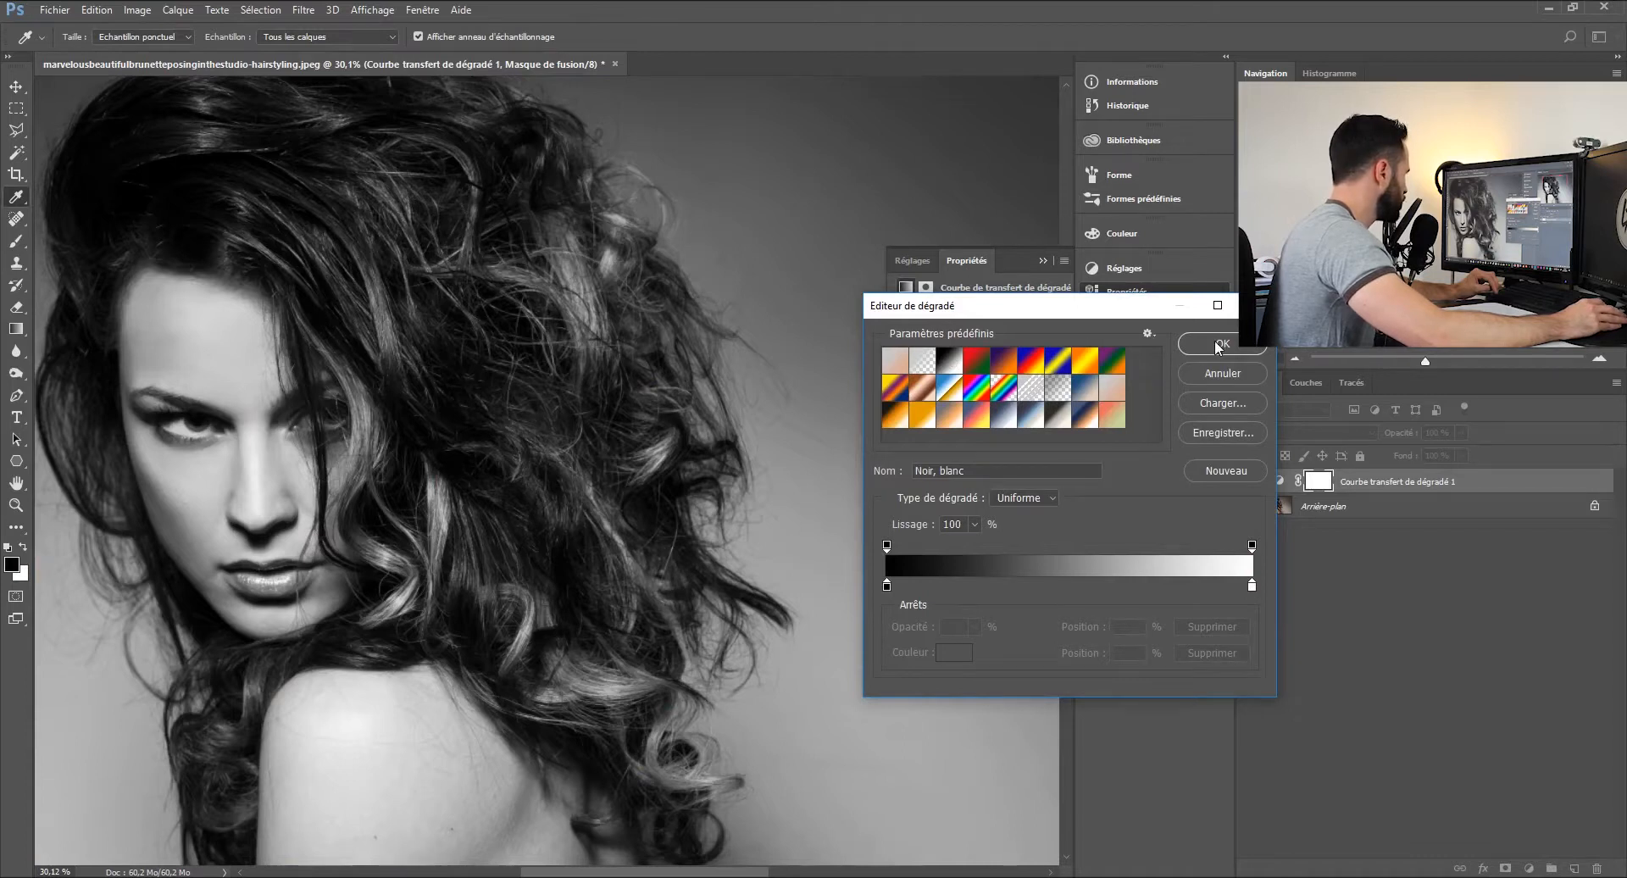
{"action": "left_click_drag", "start_coordinate": [1043, 311], "coordinate": [962, 310]}
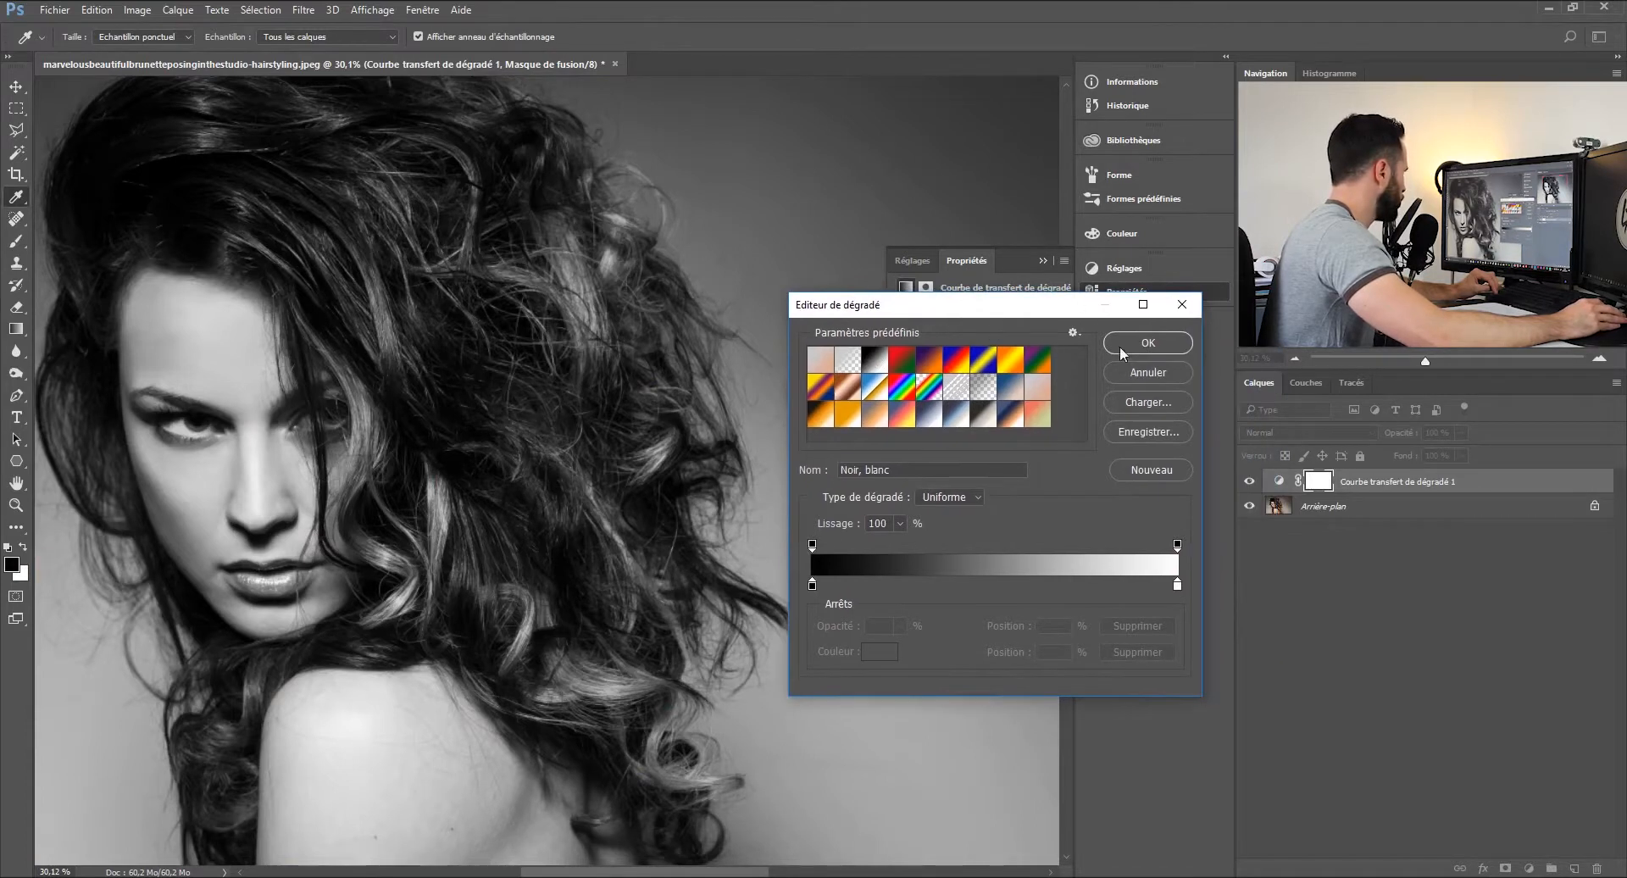
{"action": "left_click", "coordinate": [1137, 343]}
{"action": "left_click", "coordinate": [1043, 262]}
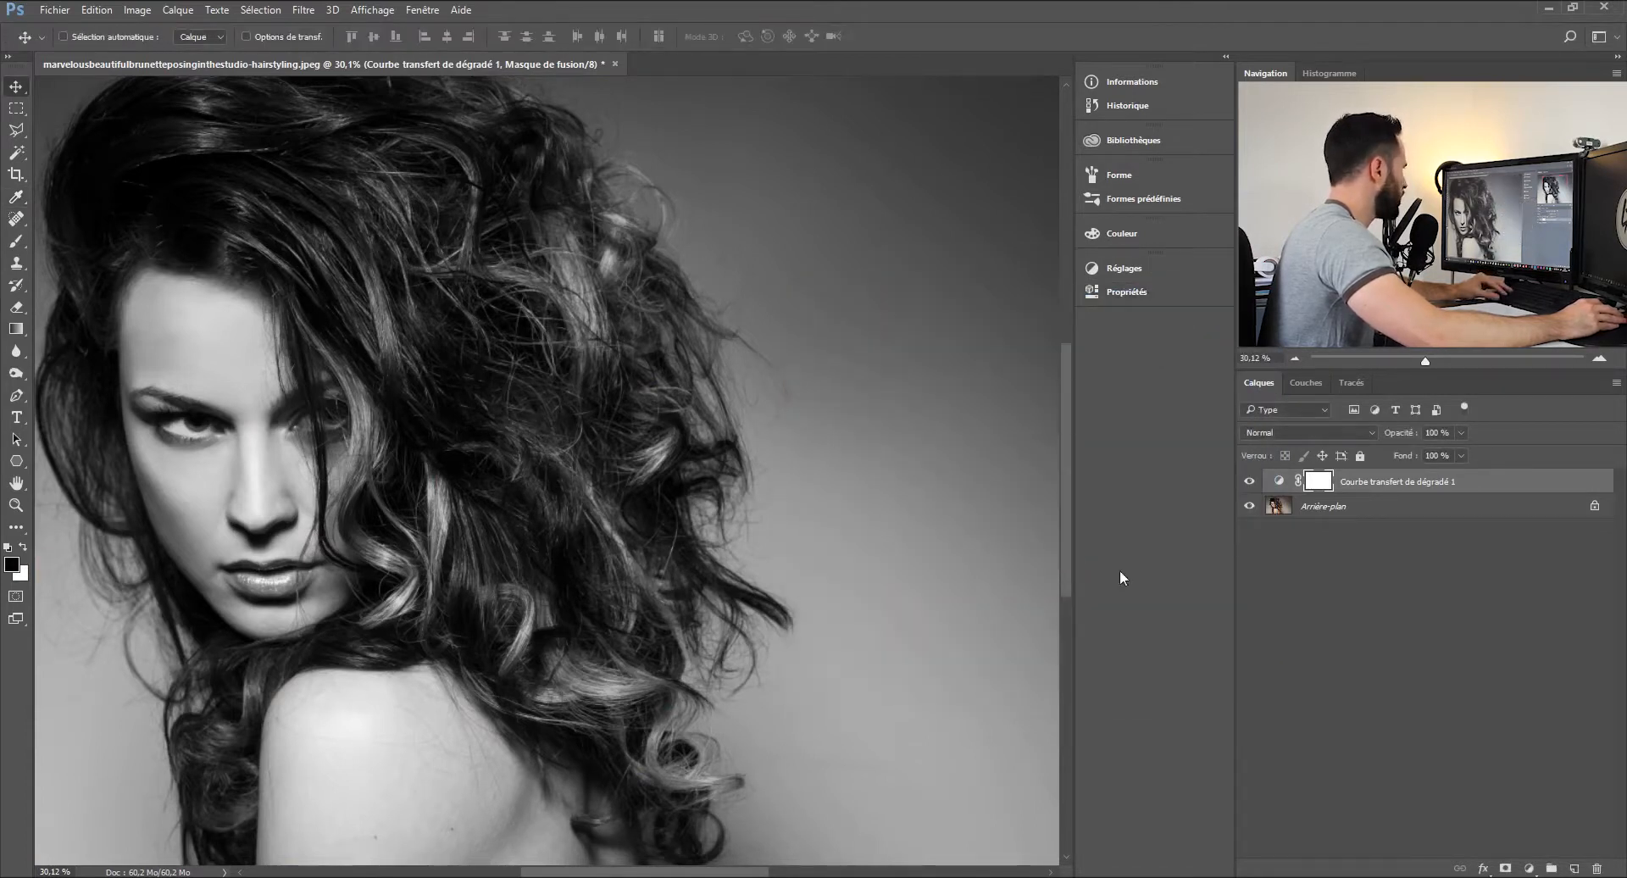
- Start the Add Noise filter on the Arrière-plan layer and set its amount to 12%
{"action": "left_click", "coordinate": [1356, 506]}
{"action": "key", "text": "ctrl+minus"}
{"action": "key", "text": "ctrl+minus"}
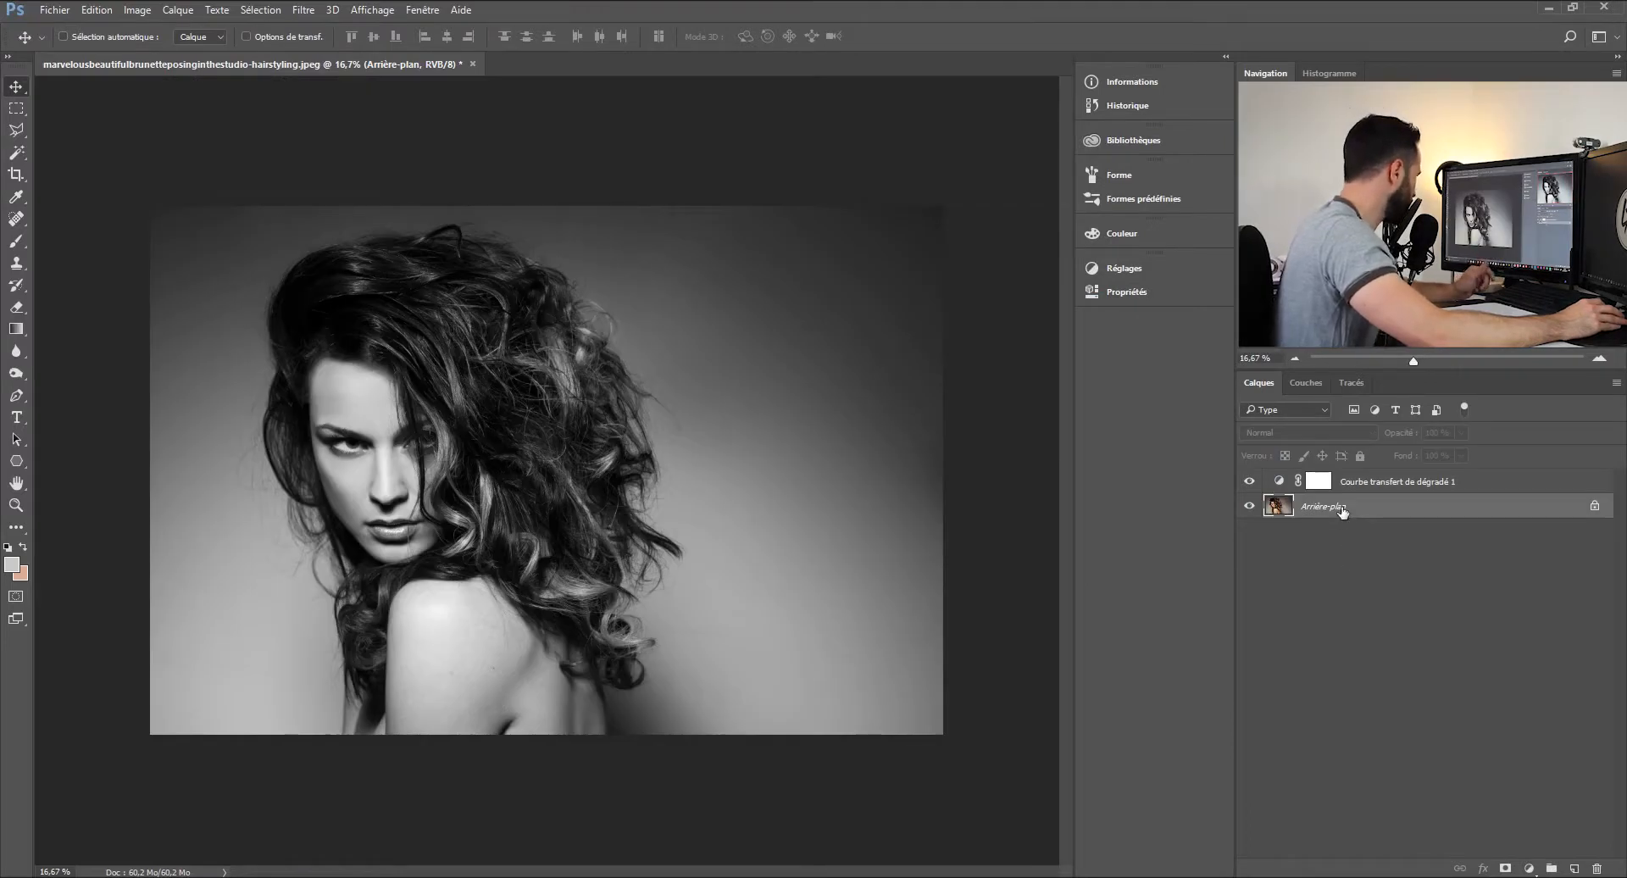
{"action": "left_click", "coordinate": [303, 10]}
{"action": "mouse_move", "coordinate": [339, 195]}
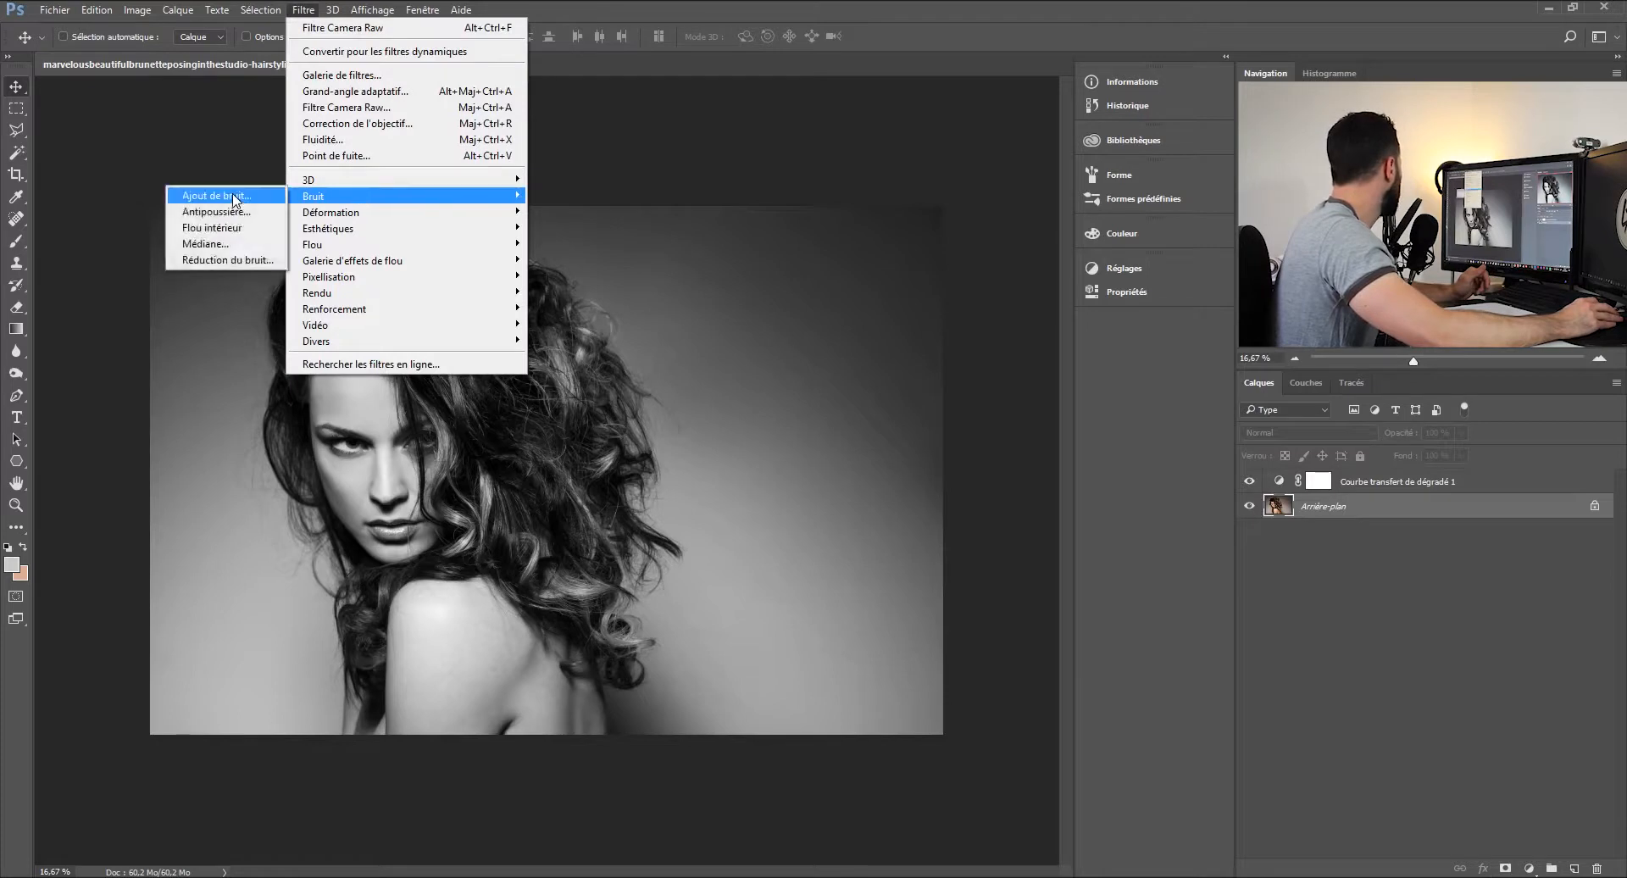
{"action": "left_click", "coordinate": [216, 195]}
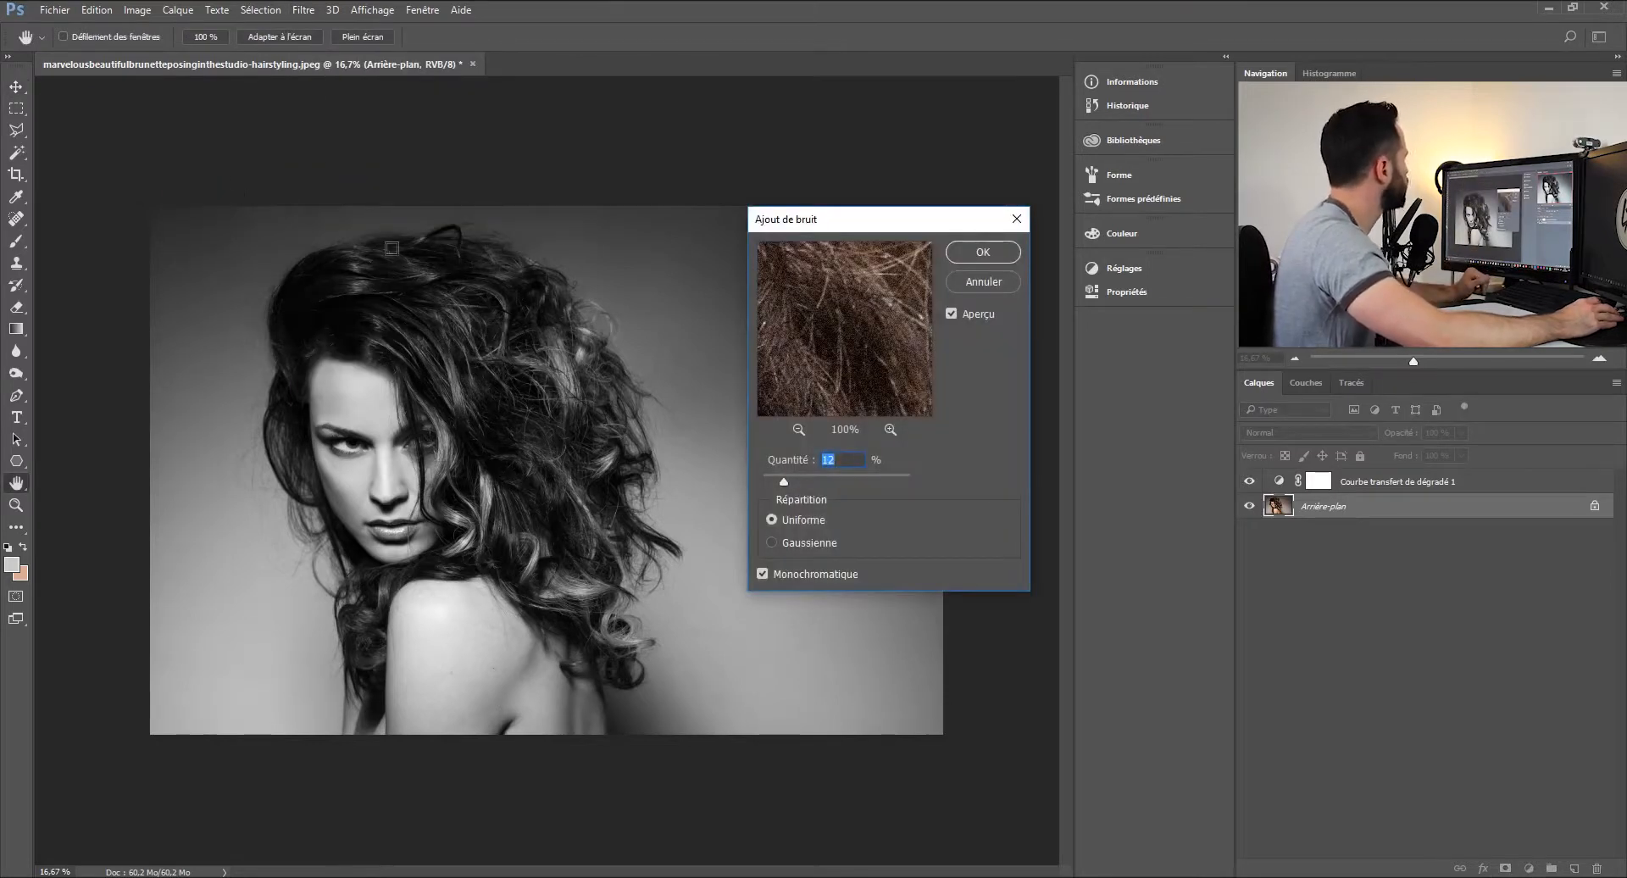
{"action": "left_click_drag", "start_coordinate": [838, 219], "coordinate": [854, 247]}
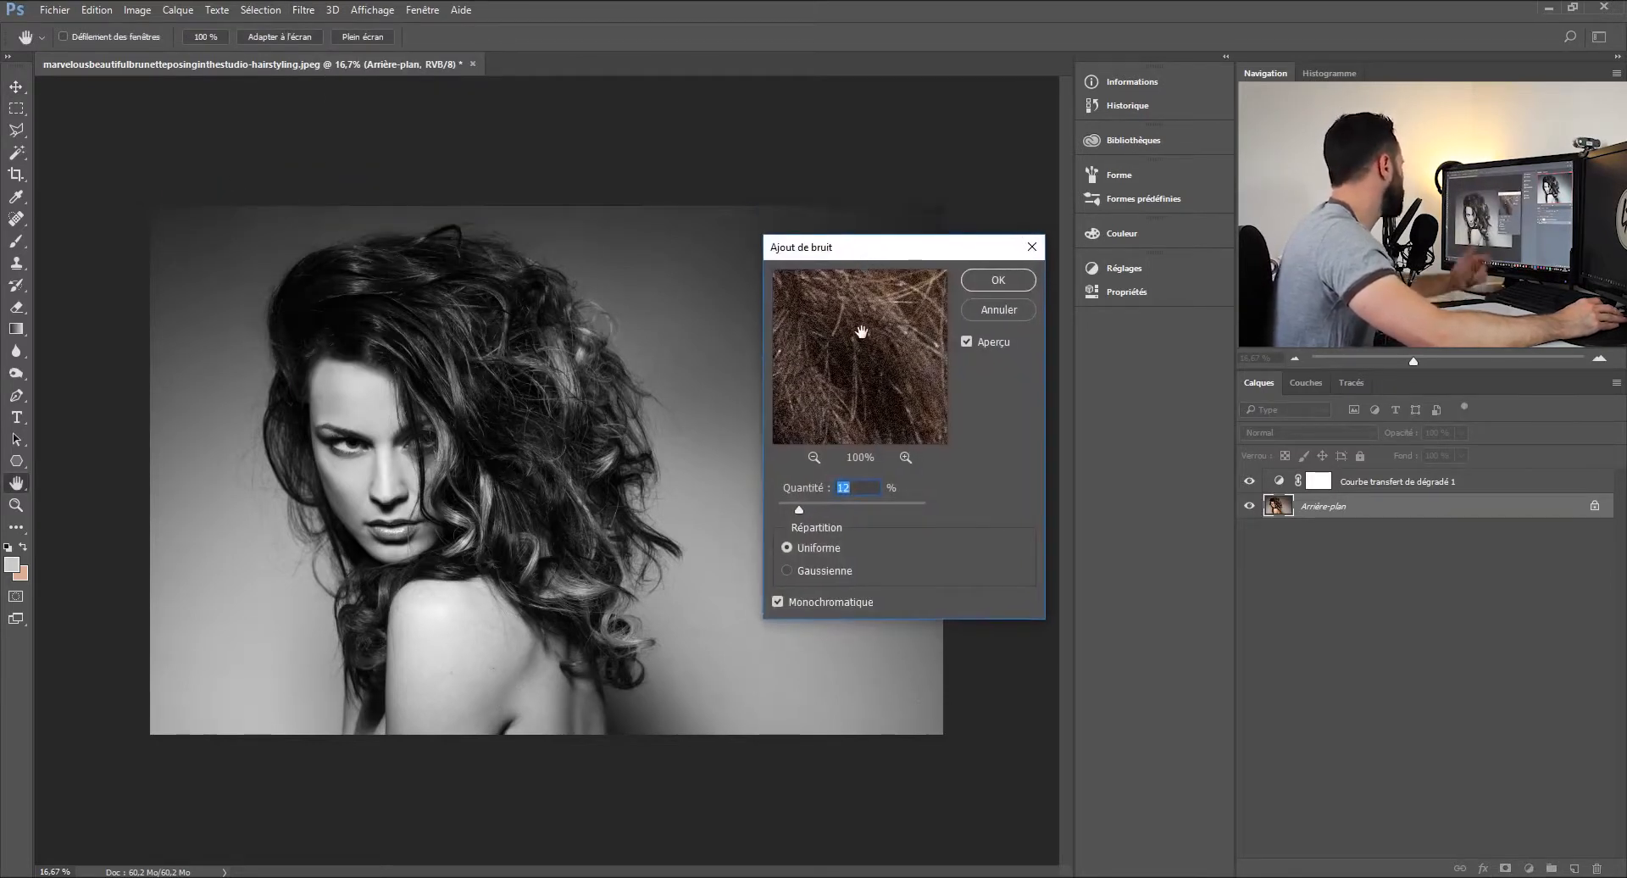
{"action": "left_click_drag", "start_coordinate": [799, 511], "coordinate": [849, 512]}
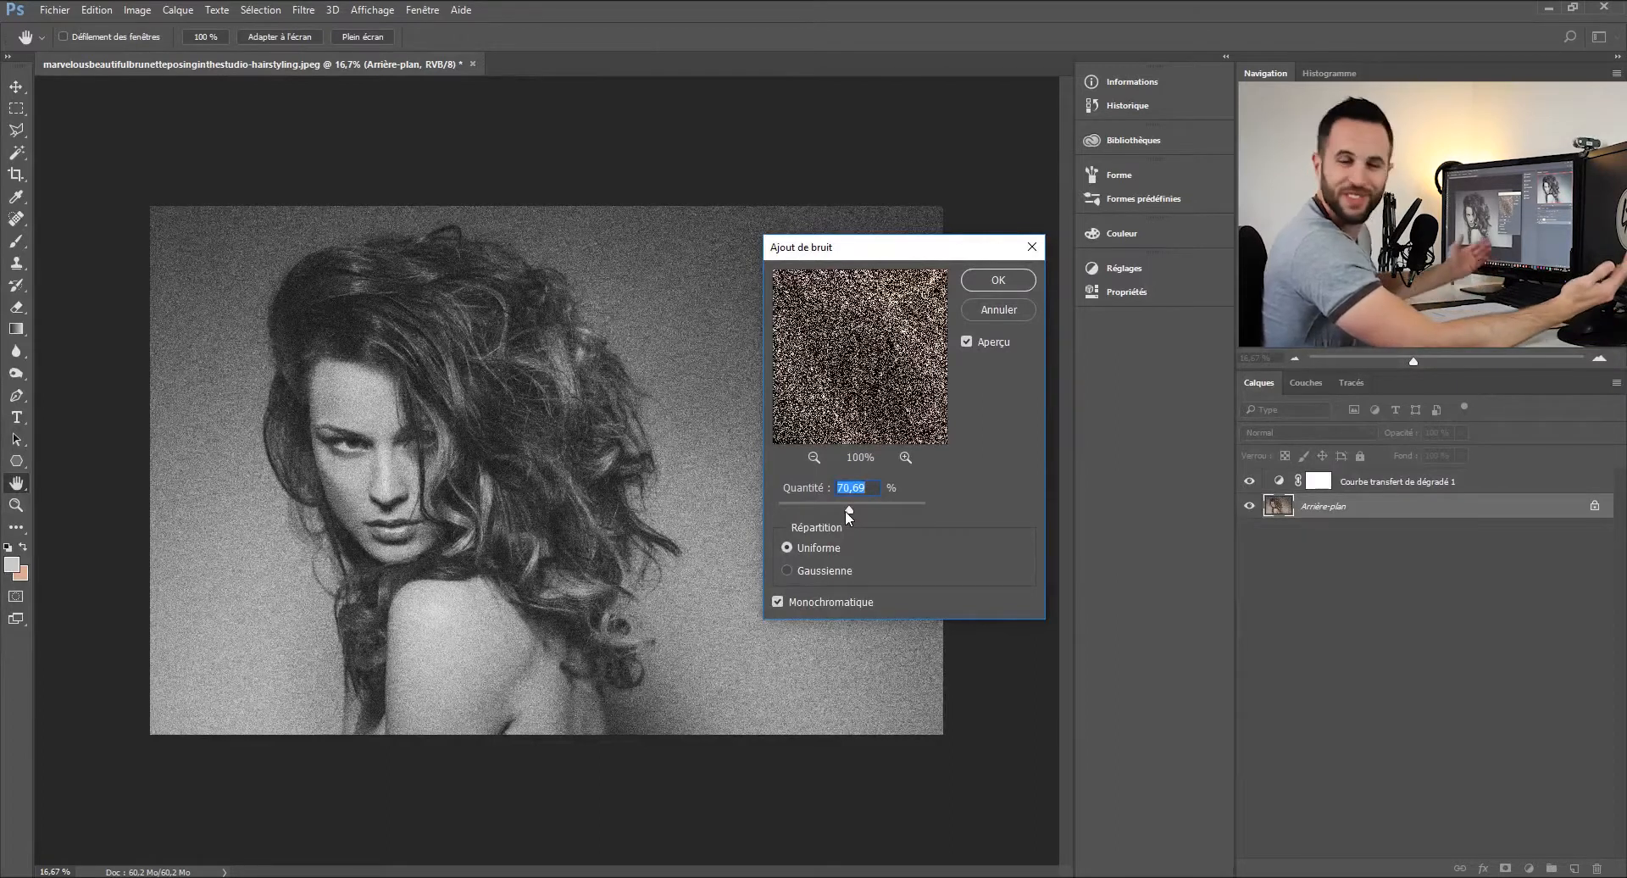
{"action": "type", "text": "12"}
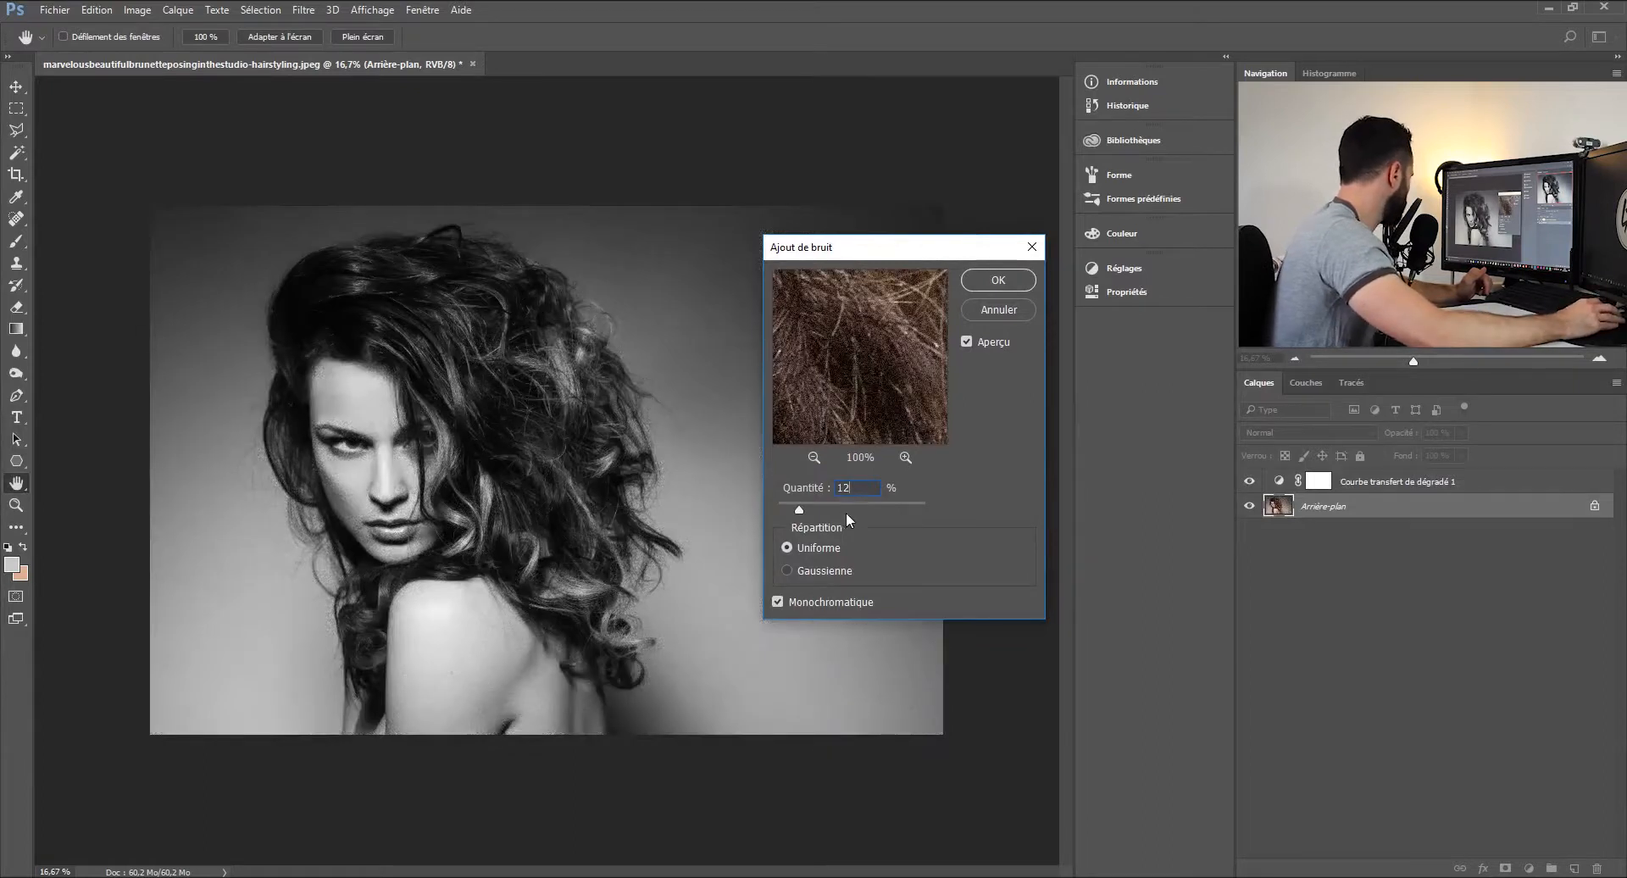
- Compare the noise with and without the Monochromatique option in the filter preview at 400%, leaving the option enabled
{"action": "left_click", "coordinate": [777, 602]}
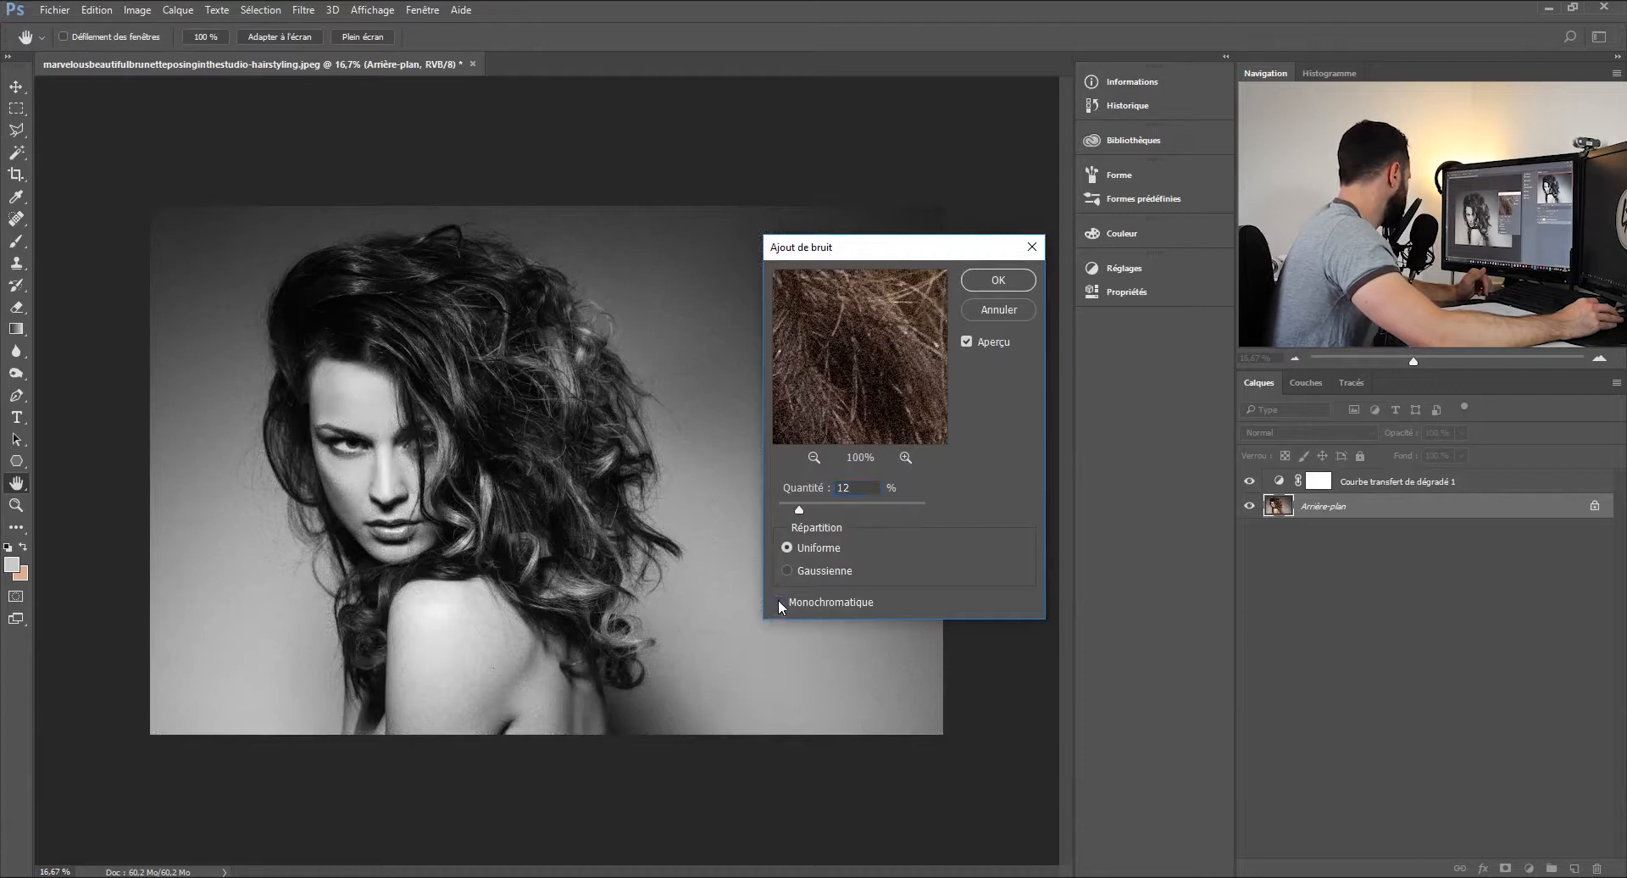
{"action": "left_click", "coordinate": [905, 456]}
{"action": "left_click", "coordinate": [905, 456]}
{"action": "left_click", "coordinate": [904, 457]}
{"action": "left_click_drag", "start_coordinate": [902, 393], "coordinate": [882, 382]}
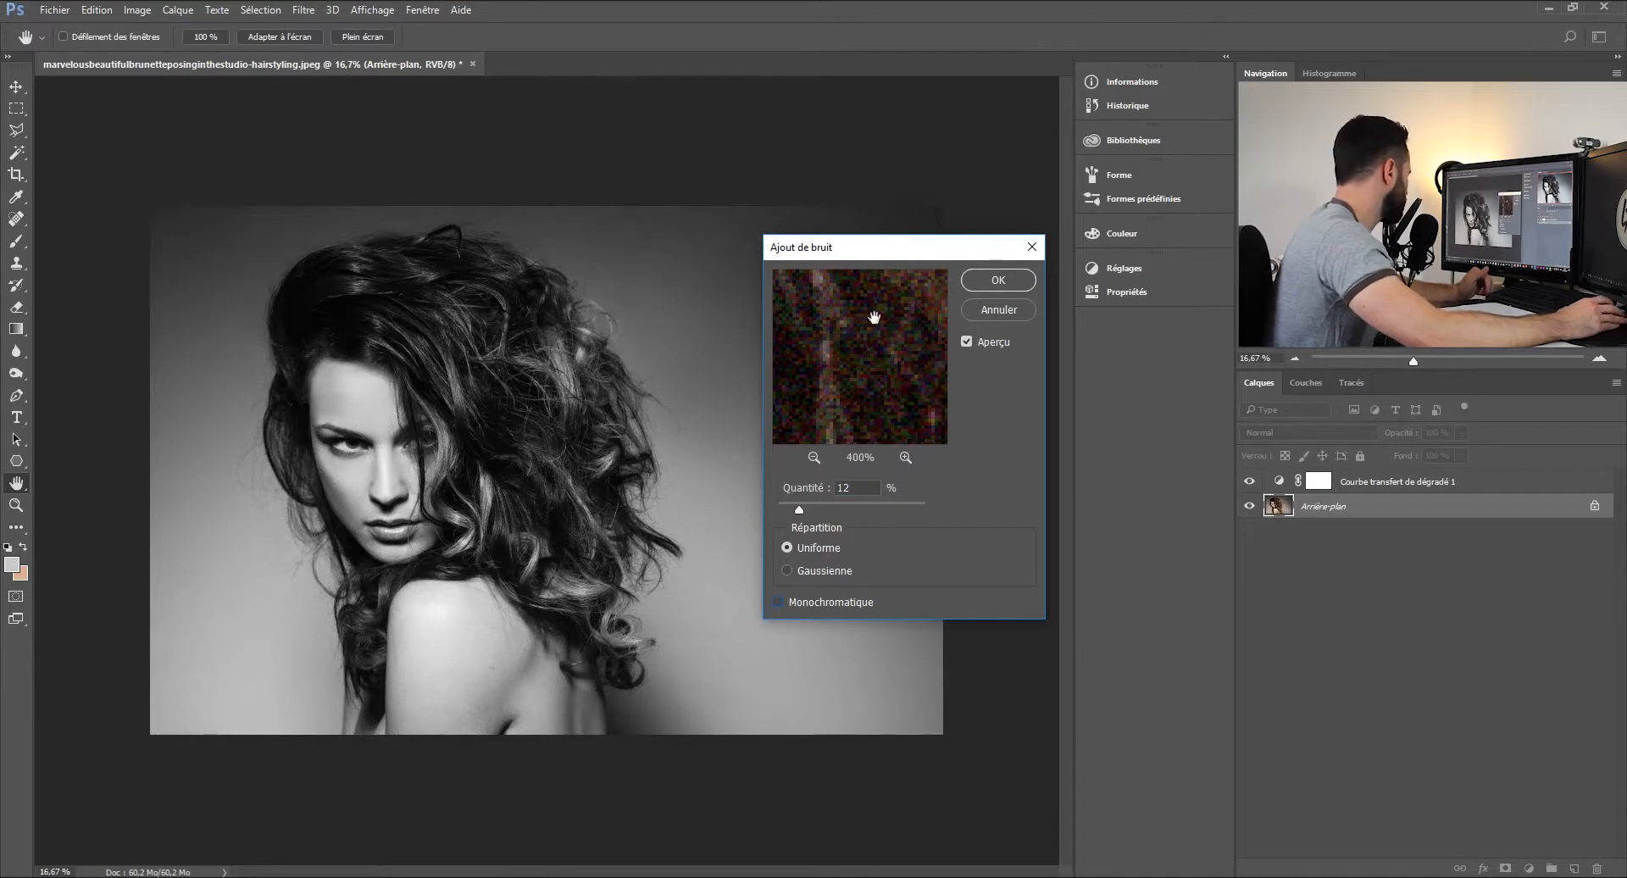
{"action": "left_click", "coordinate": [780, 602]}
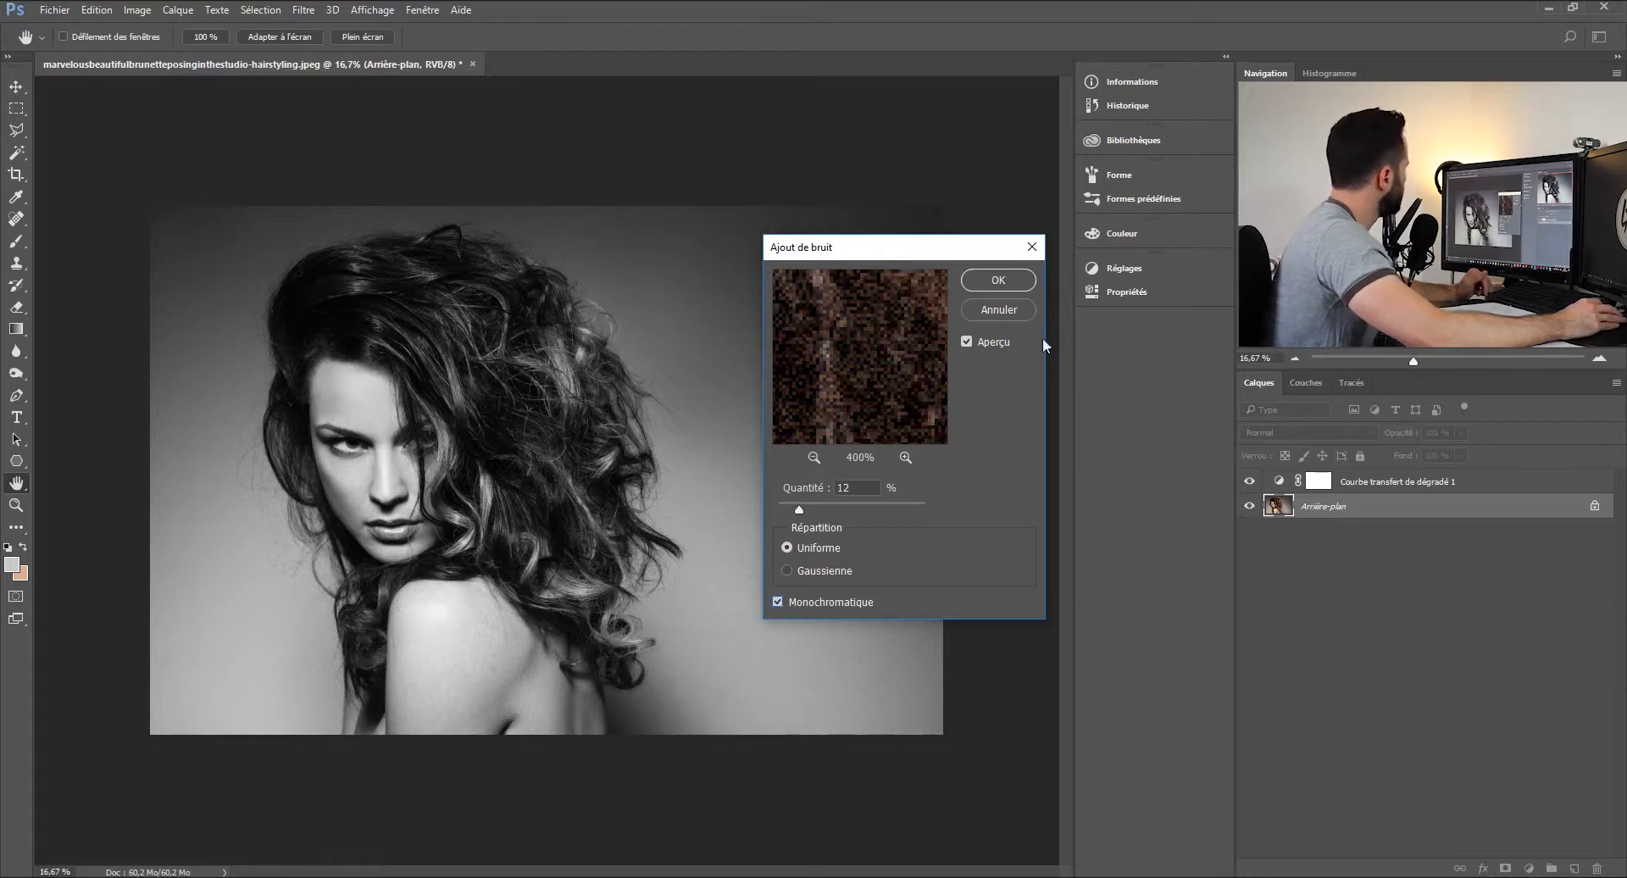
- Apply the Add Noise filter to the Arrière-plan layer and compare the background with and without noise through the history
{"action": "left_click", "coordinate": [1008, 280]}
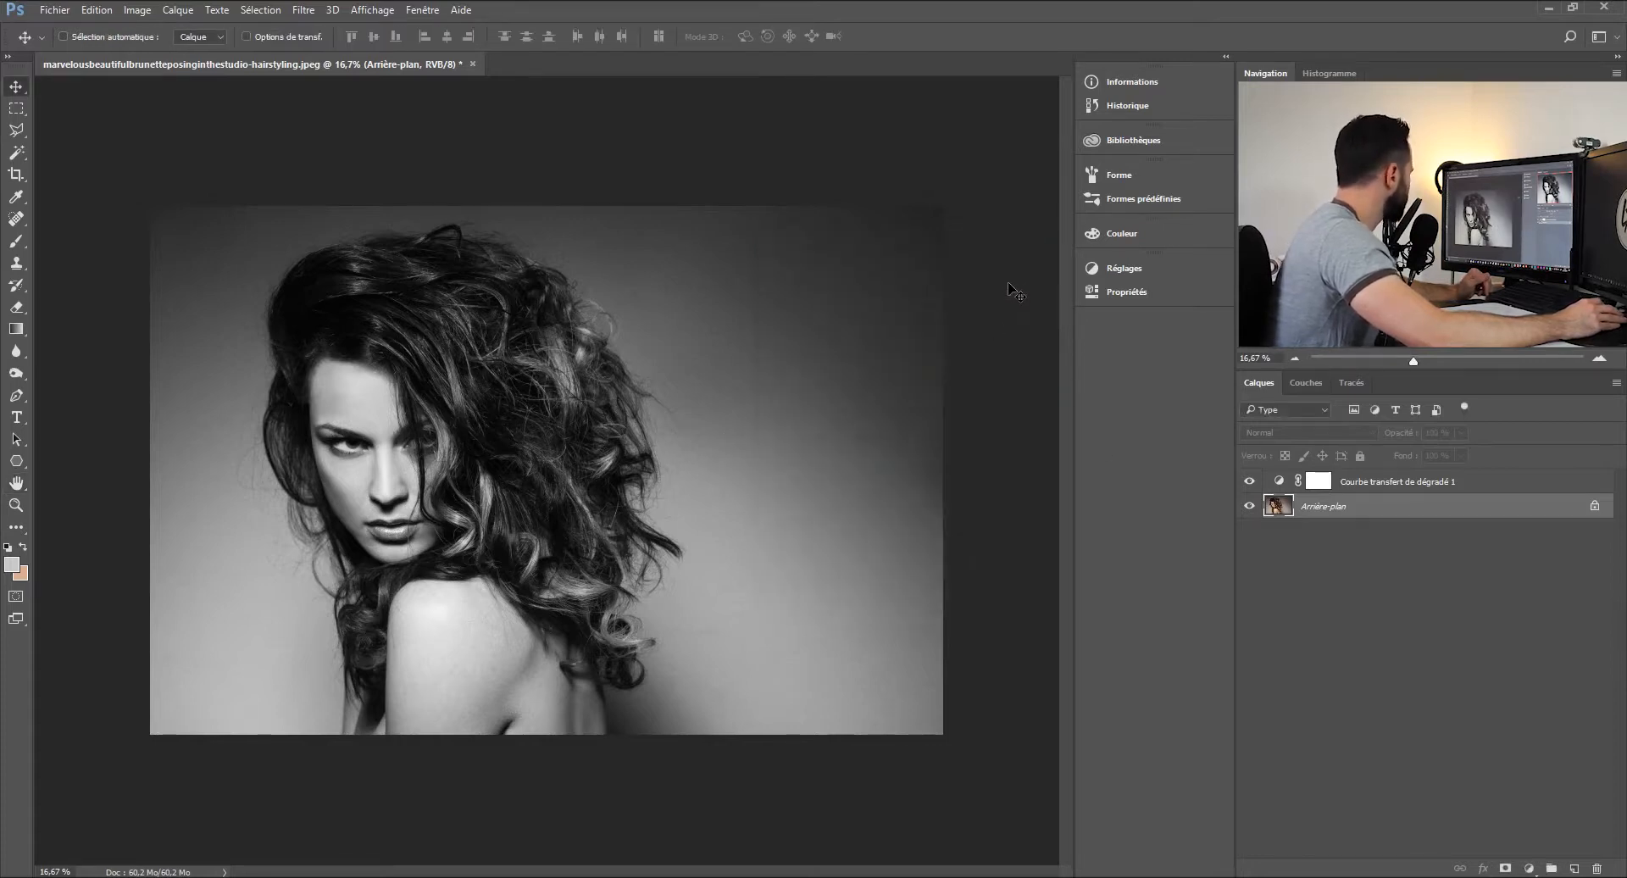
{"action": "left_click_drag", "start_coordinate": [1437, 358], "coordinate": [1423, 361]}
{"action": "left_click_drag", "start_coordinate": [1432, 216], "coordinate": [1517, 154]}
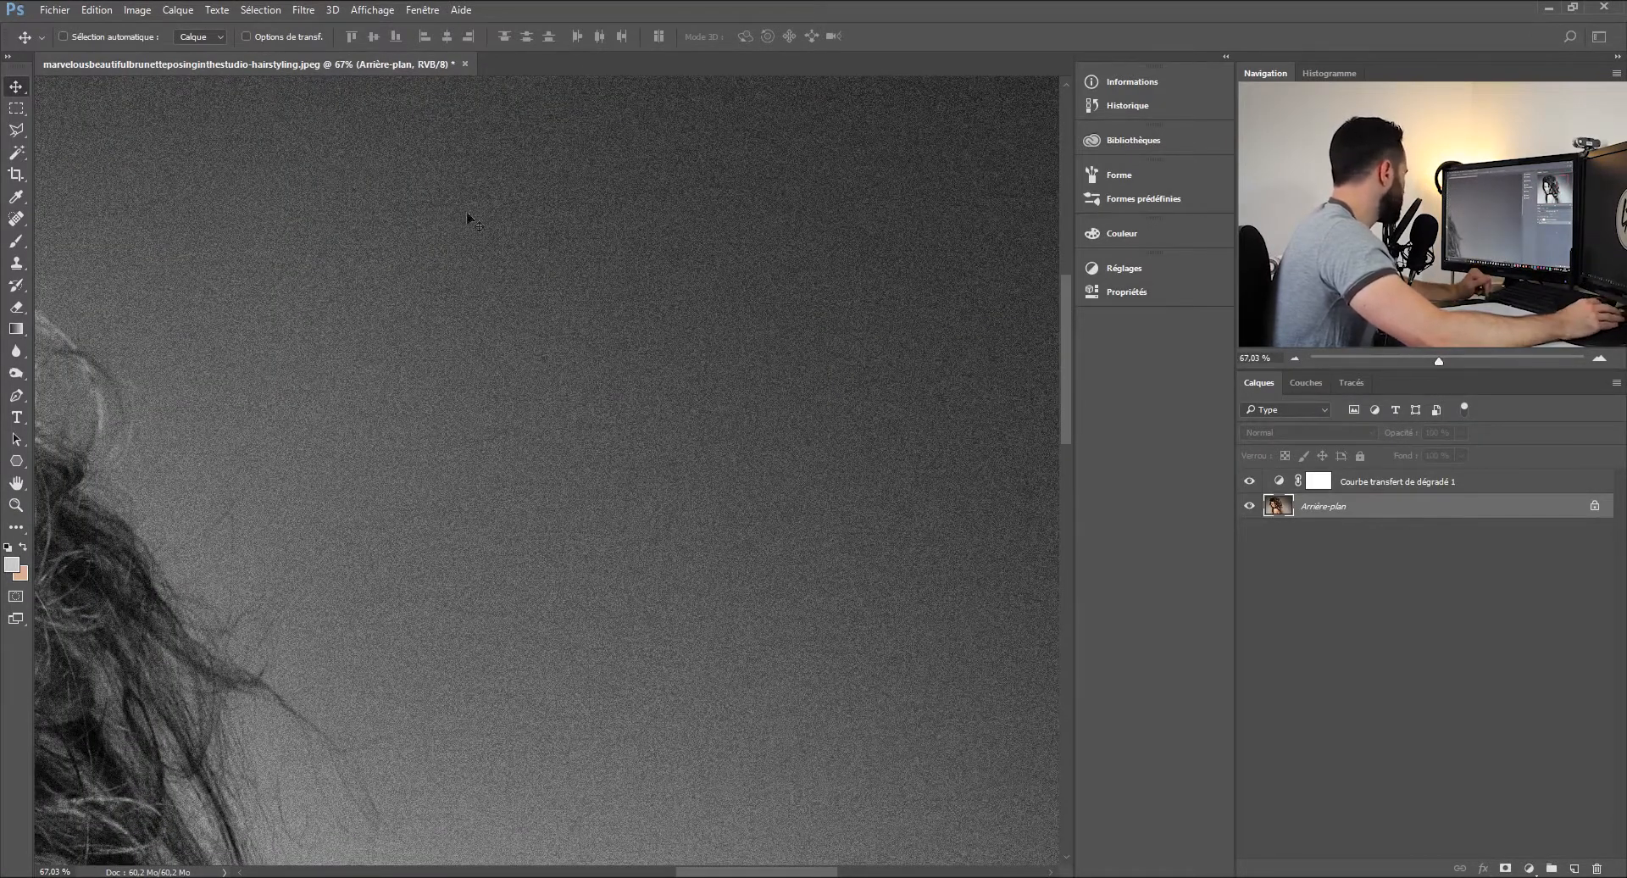
{"action": "left_click", "coordinate": [1131, 108]}
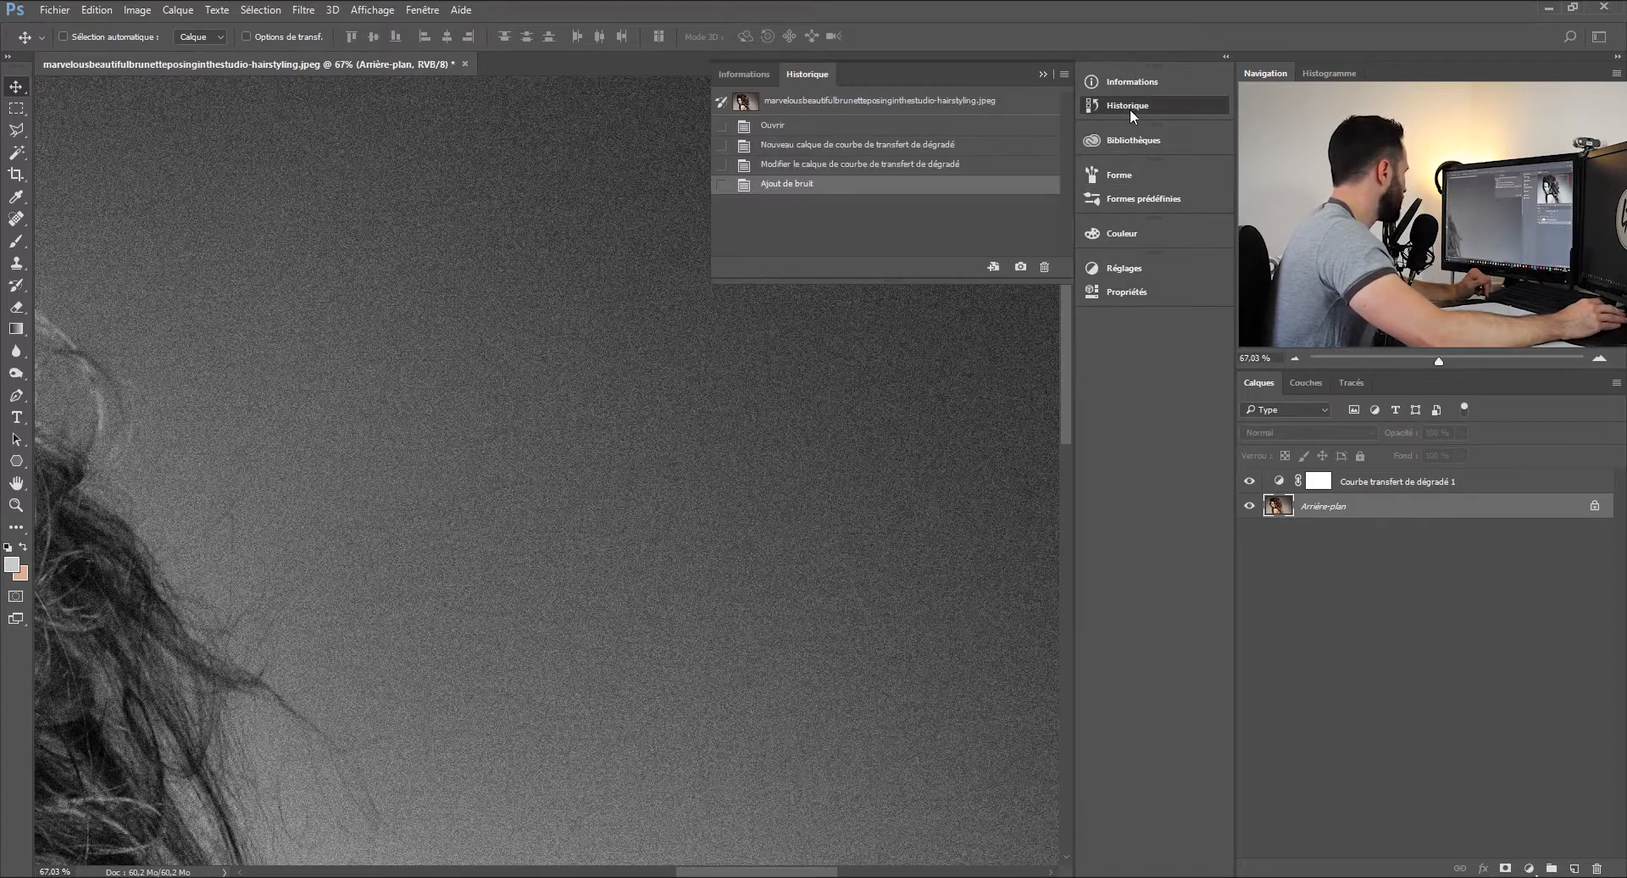
{"action": "left_click", "coordinate": [854, 166]}
{"action": "left_click", "coordinate": [866, 177]}
{"action": "left_click", "coordinate": [1044, 74]}
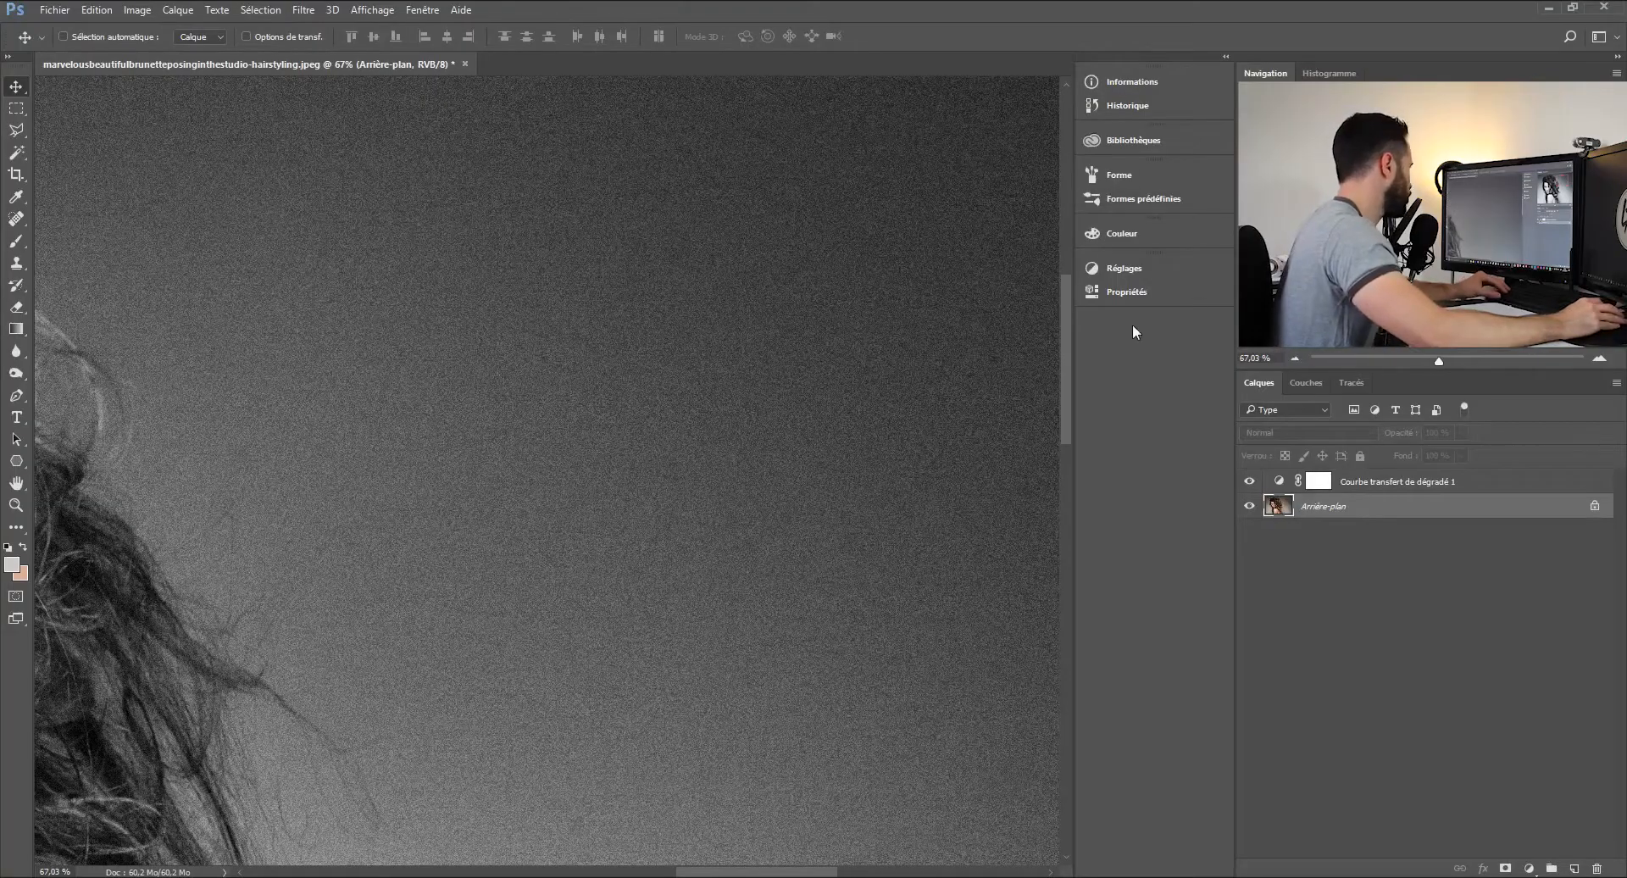
- Return the image to the gradient map modification state in the history, removing the noise
{"action": "left_click", "coordinate": [1121, 108]}
{"action": "left_click", "coordinate": [837, 165]}
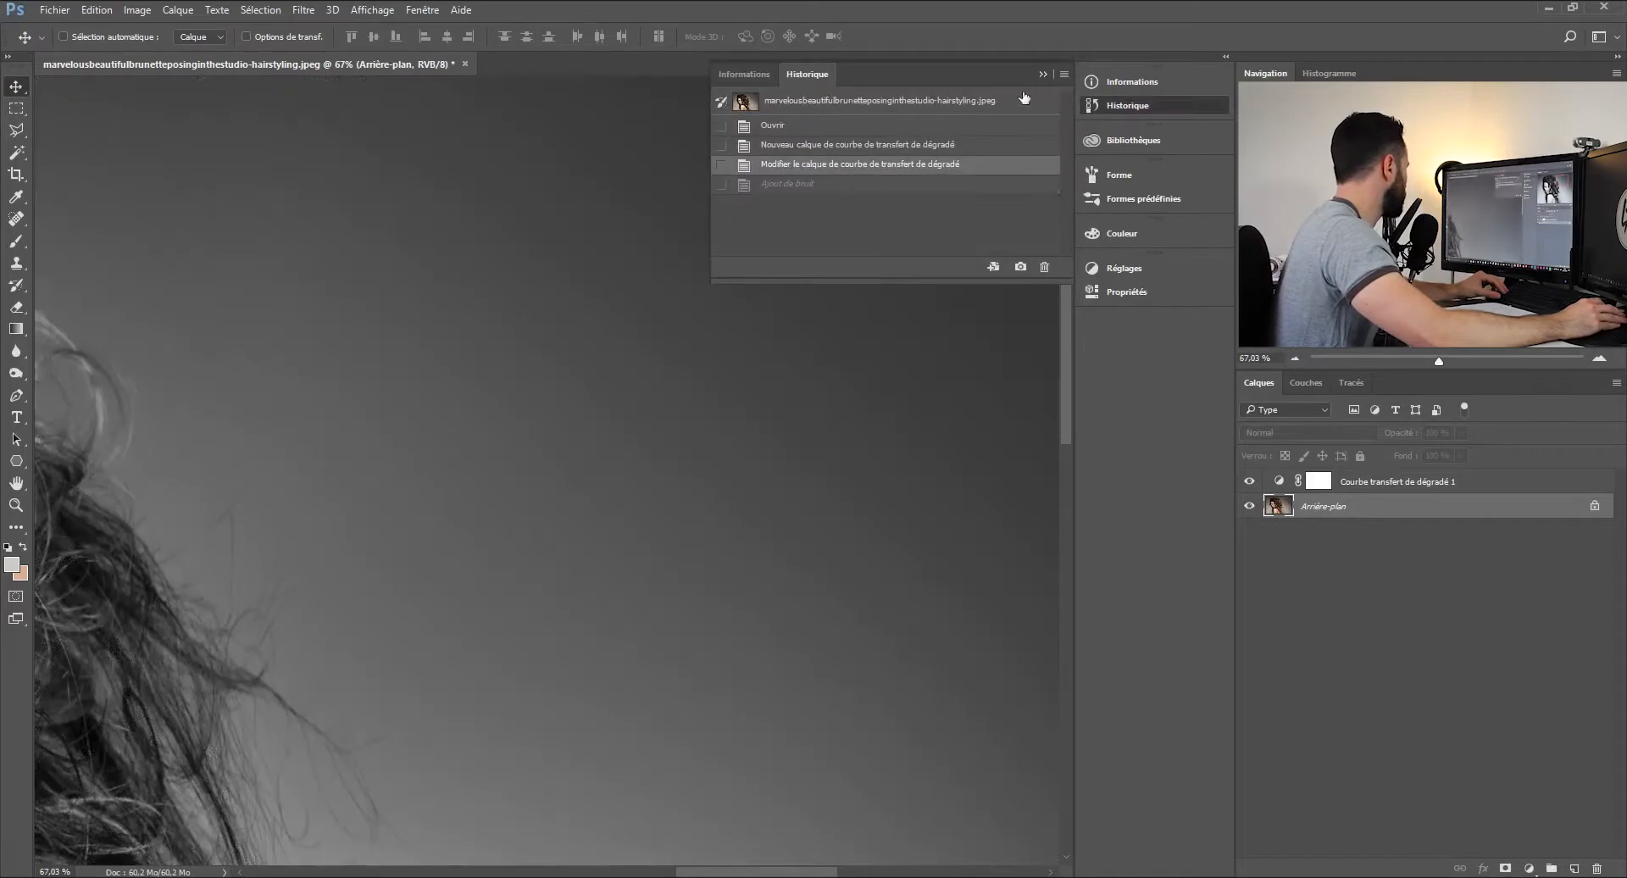
{"action": "left_click", "coordinate": [1126, 105]}
- Convert the Arrière-plan layer to a smart object
{"action": "left_click", "coordinate": [1293, 359]}
{"action": "left_click", "coordinate": [1293, 359]}
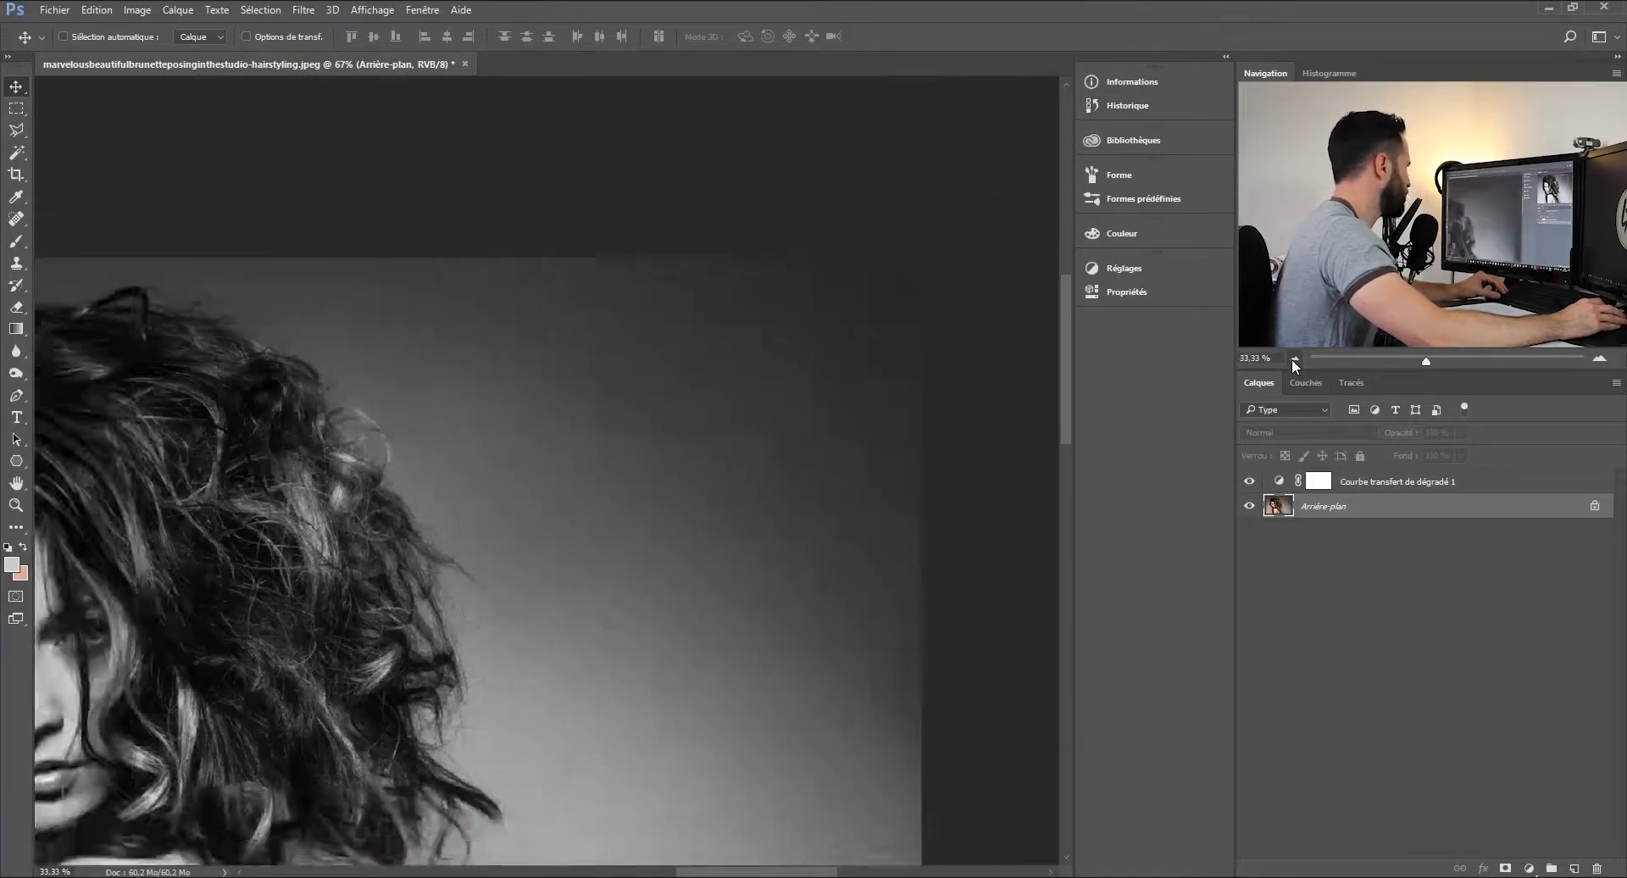
{"action": "left_click", "coordinate": [1292, 359]}
{"action": "left_click", "coordinate": [1293, 359]}
{"action": "left_click", "coordinate": [1293, 359]}
{"action": "right_click", "coordinate": [1323, 506]}
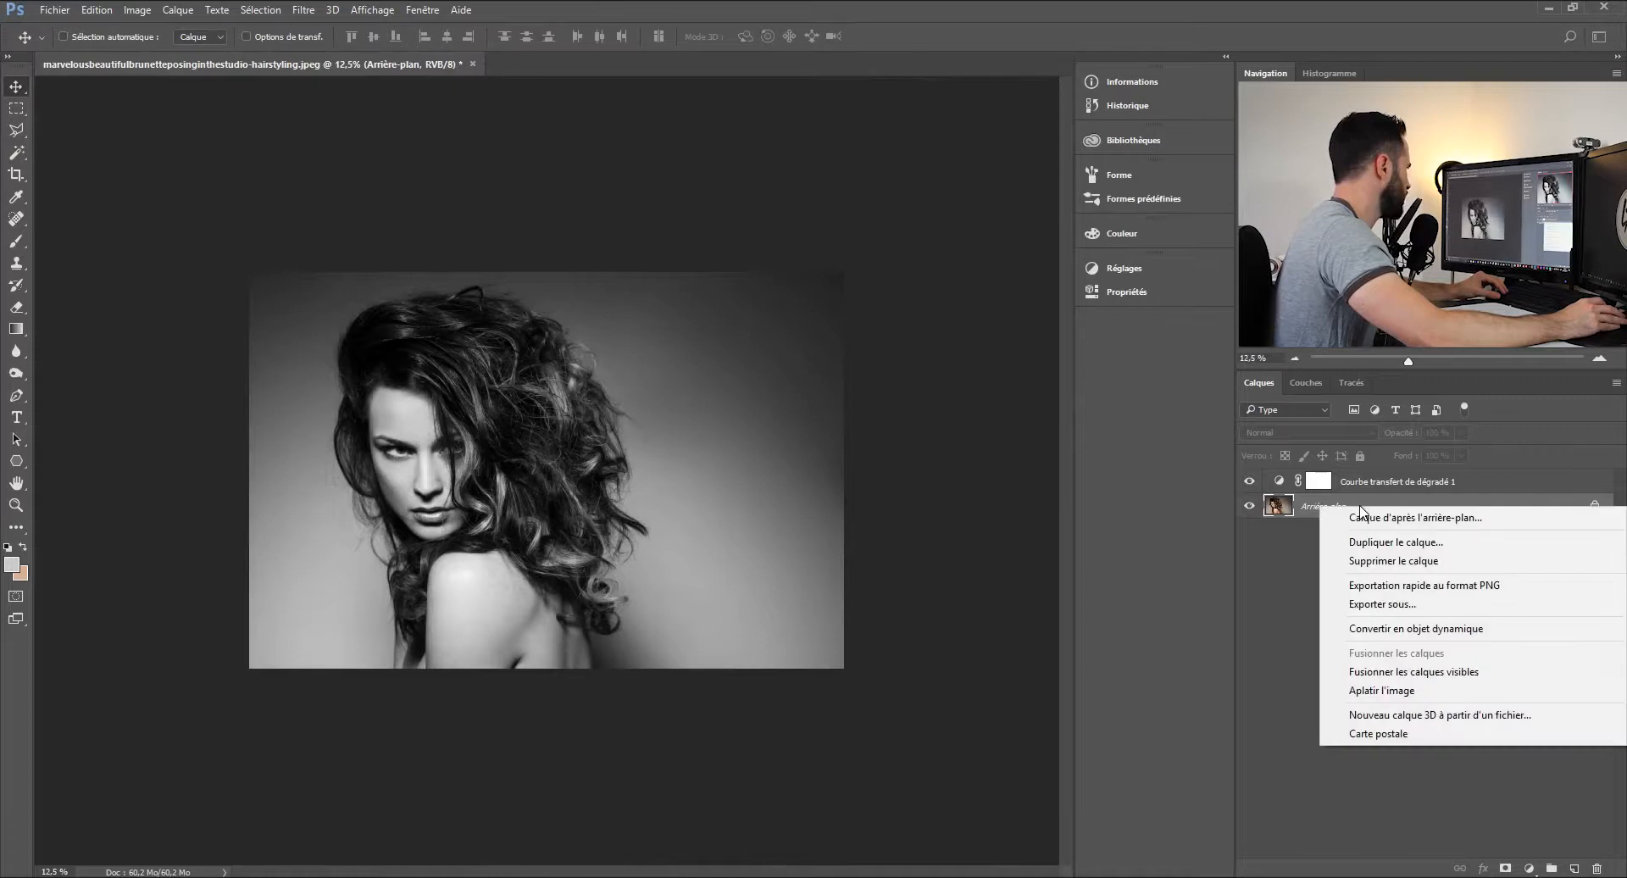
{"action": "left_click", "coordinate": [1483, 632]}
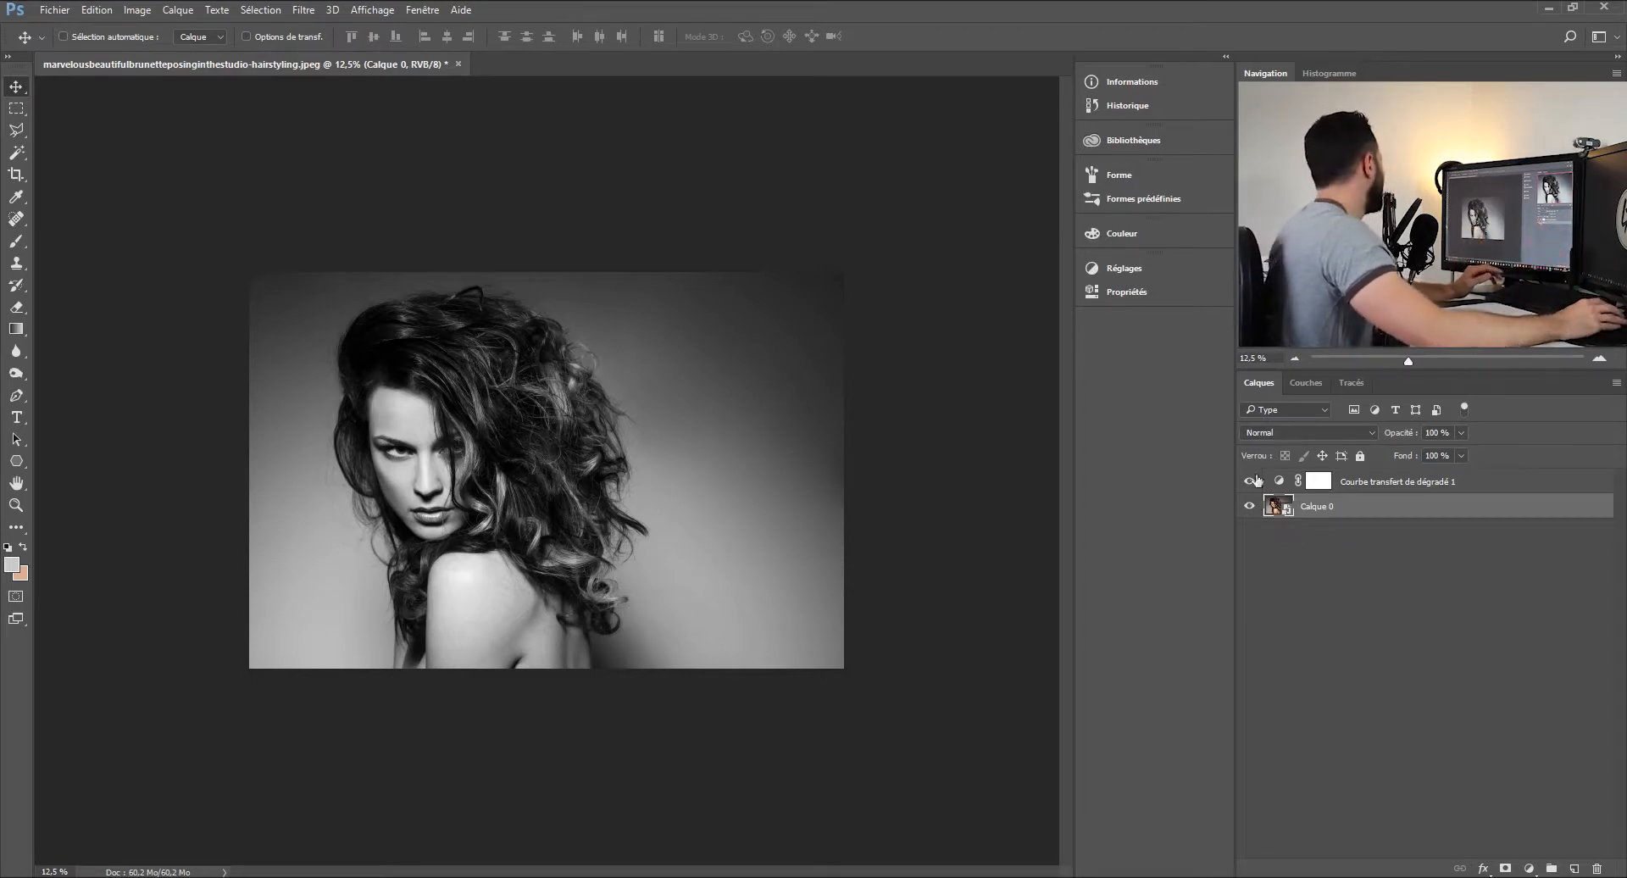
- Apply Add Noise to the smart object at 12%, with uniform distribution and the Monochromatique option enabled
{"action": "left_click", "coordinate": [304, 10]}
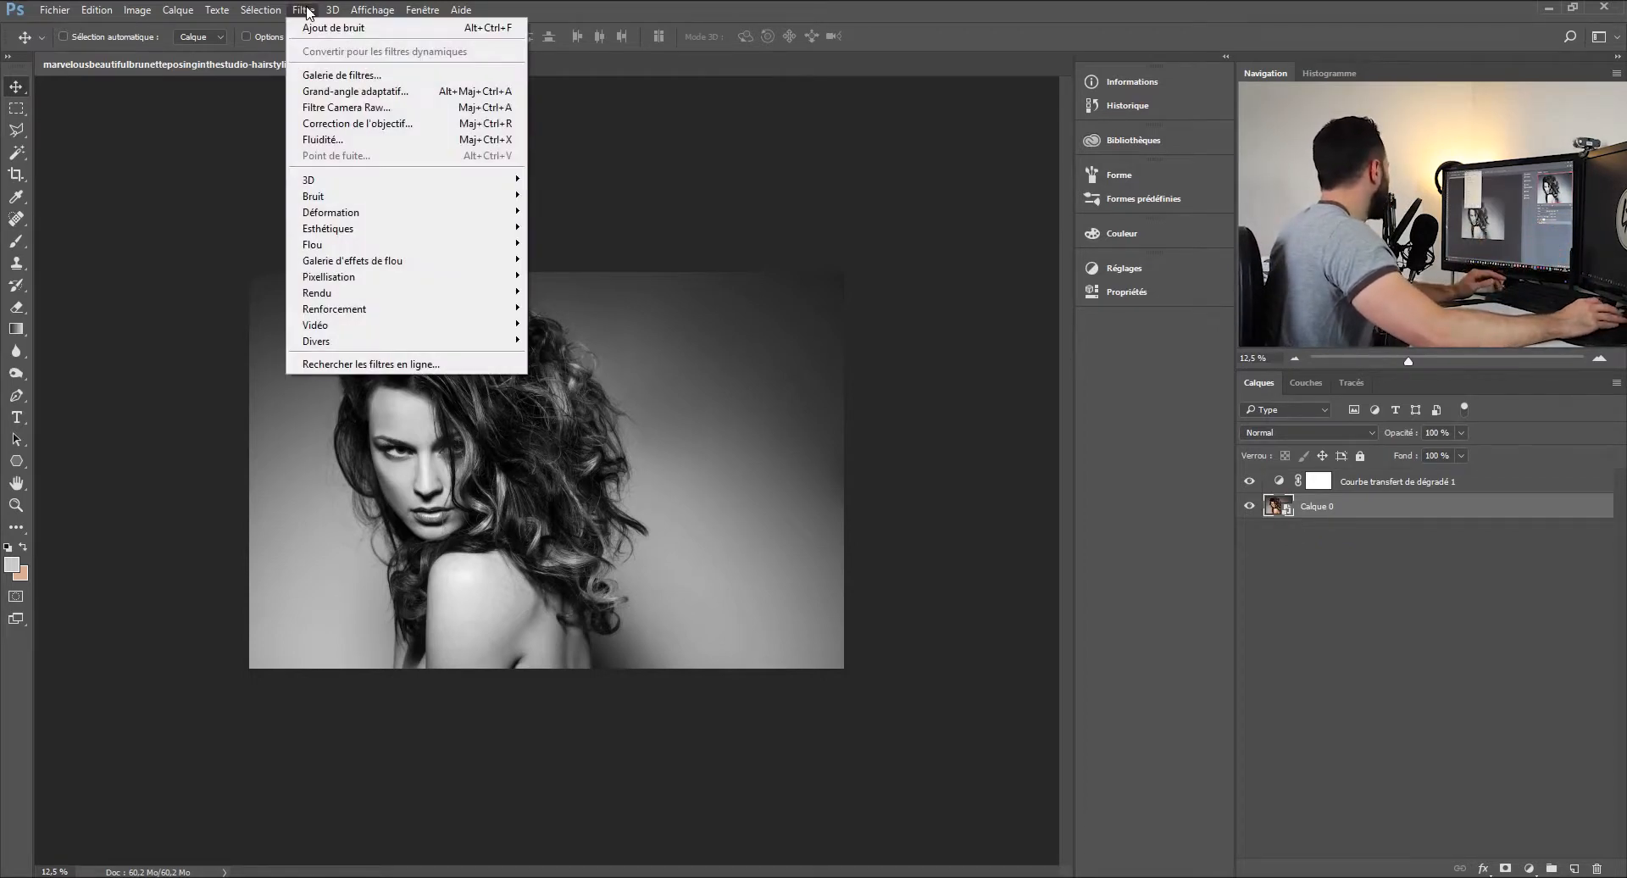
{"action": "left_click", "coordinate": [320, 28]}
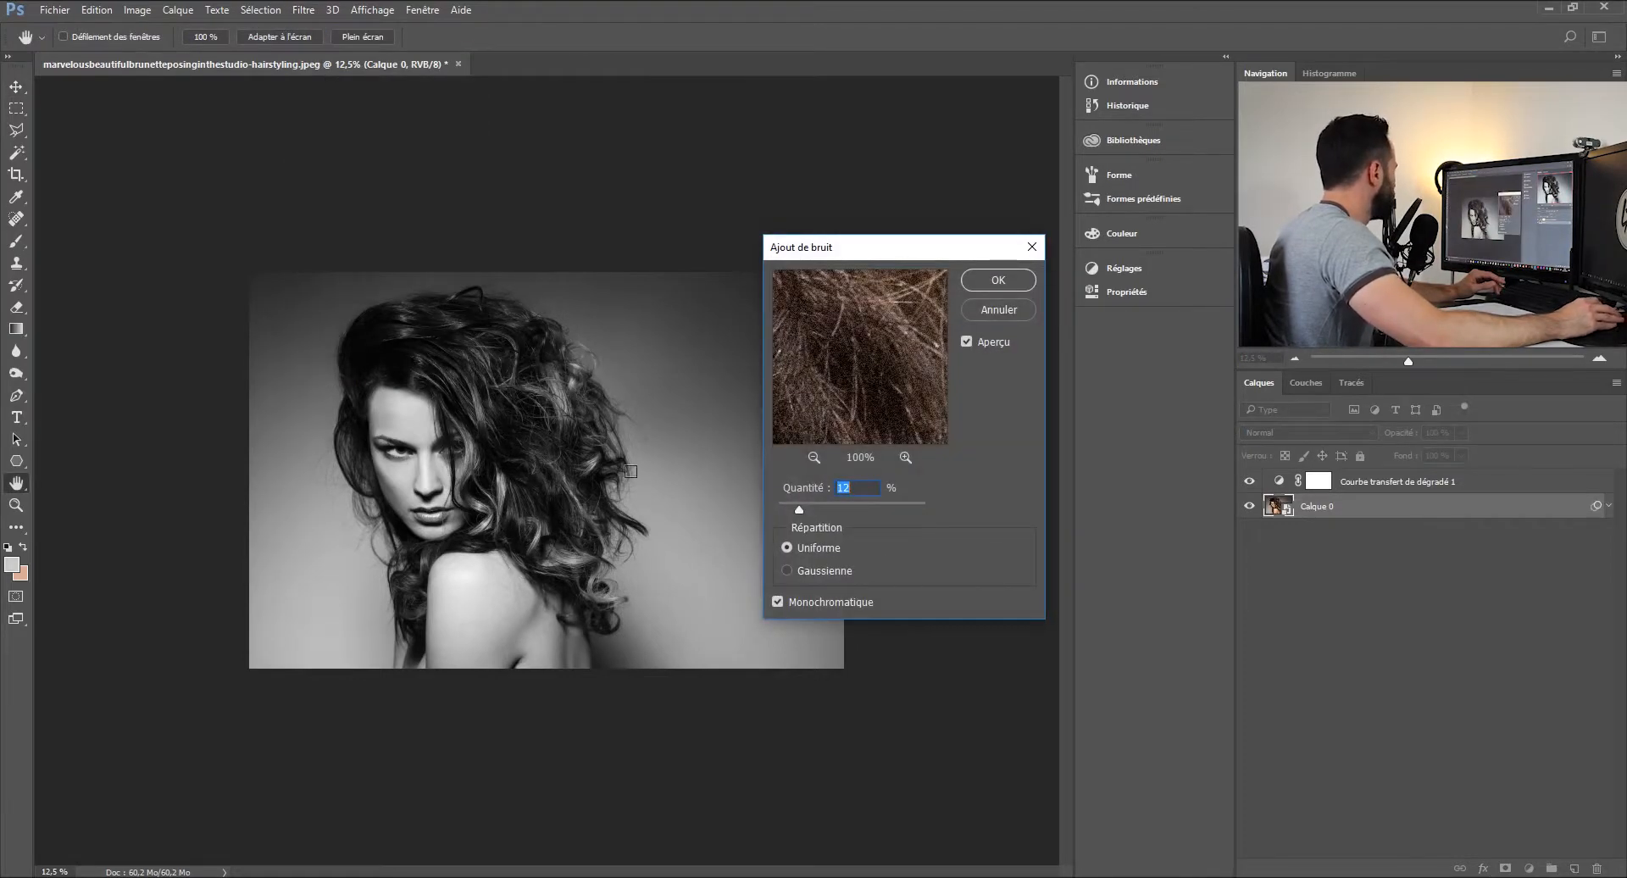
{"action": "left_click", "coordinate": [981, 286]}
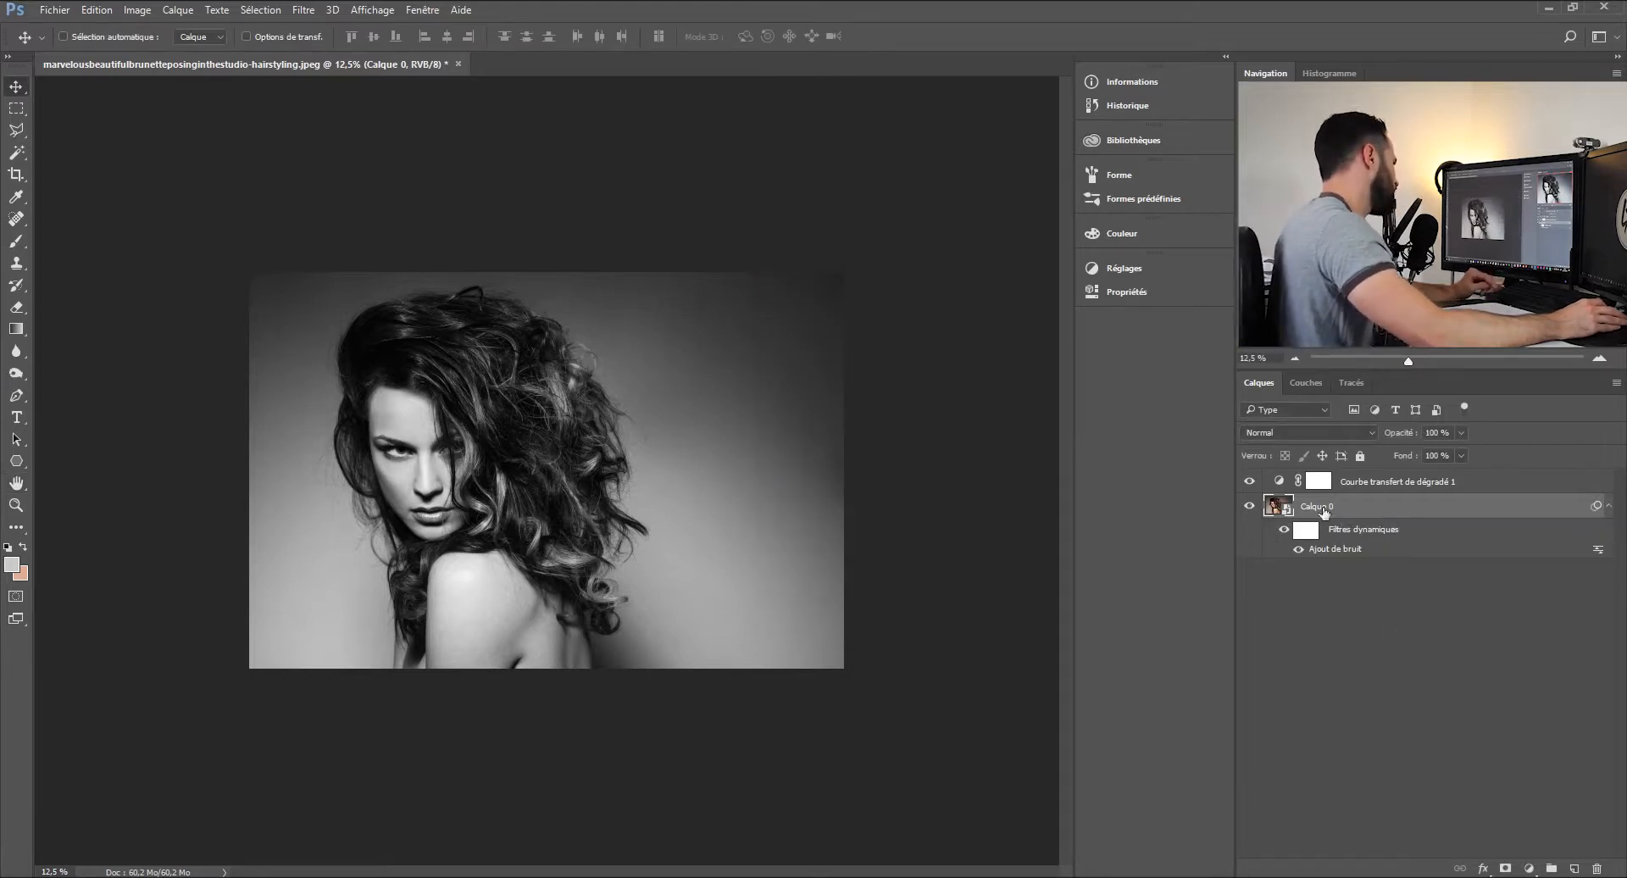
- Rename the smart object layer as PORTRAIT FEMME
{"action": "double_click", "coordinate": [1323, 508]}
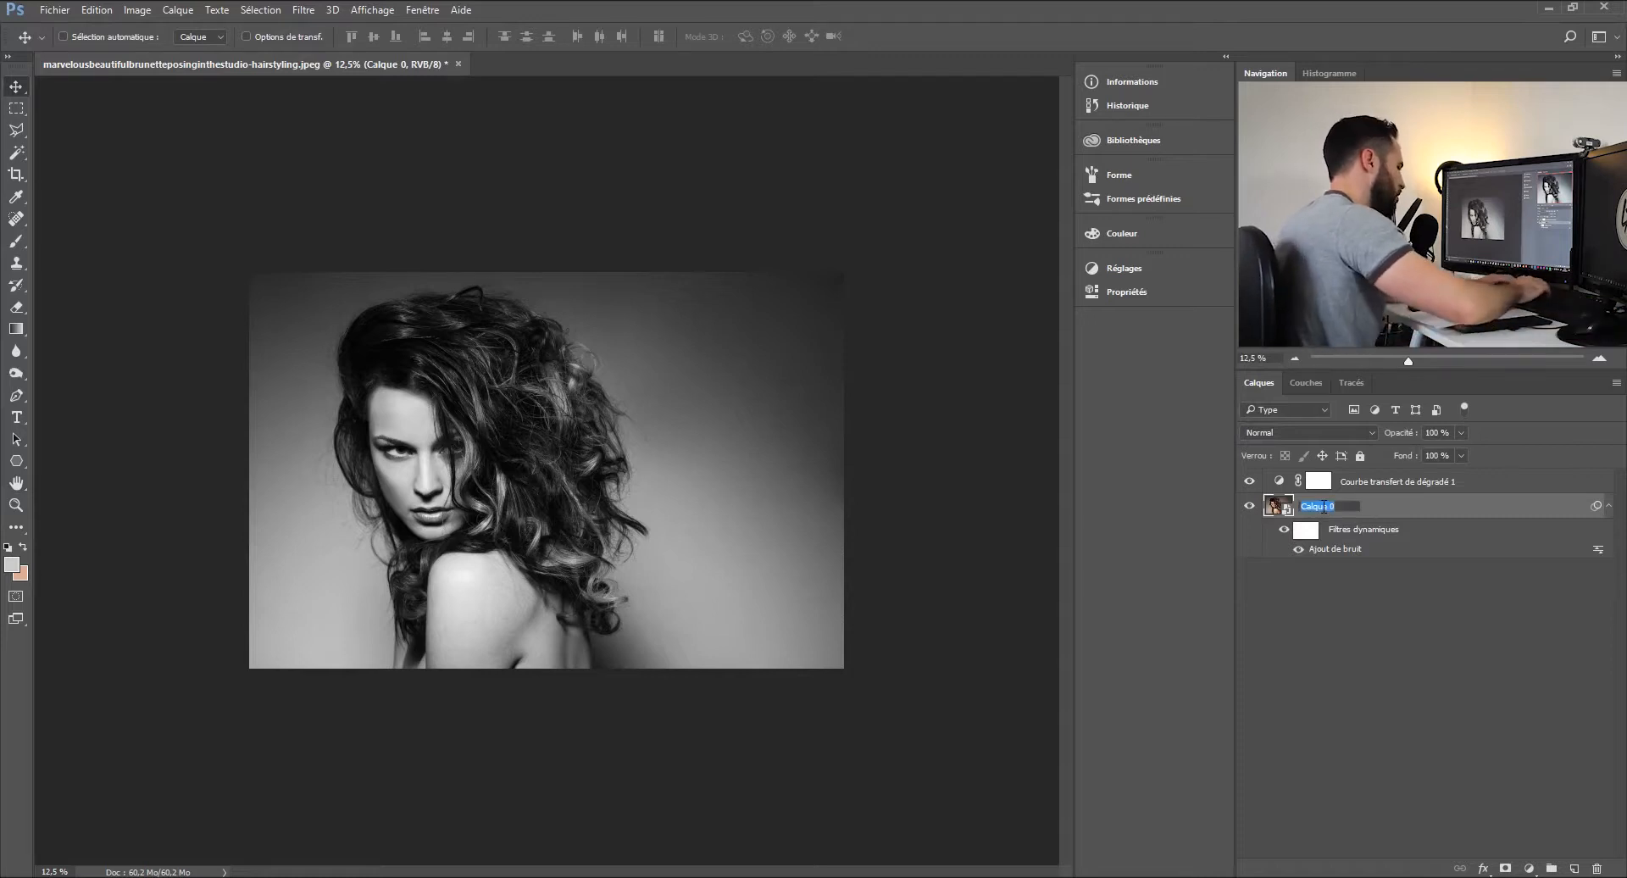
{"action": "type", "text": "PORTRAIT FEMME"}
{"action": "key", "text": "Return"}
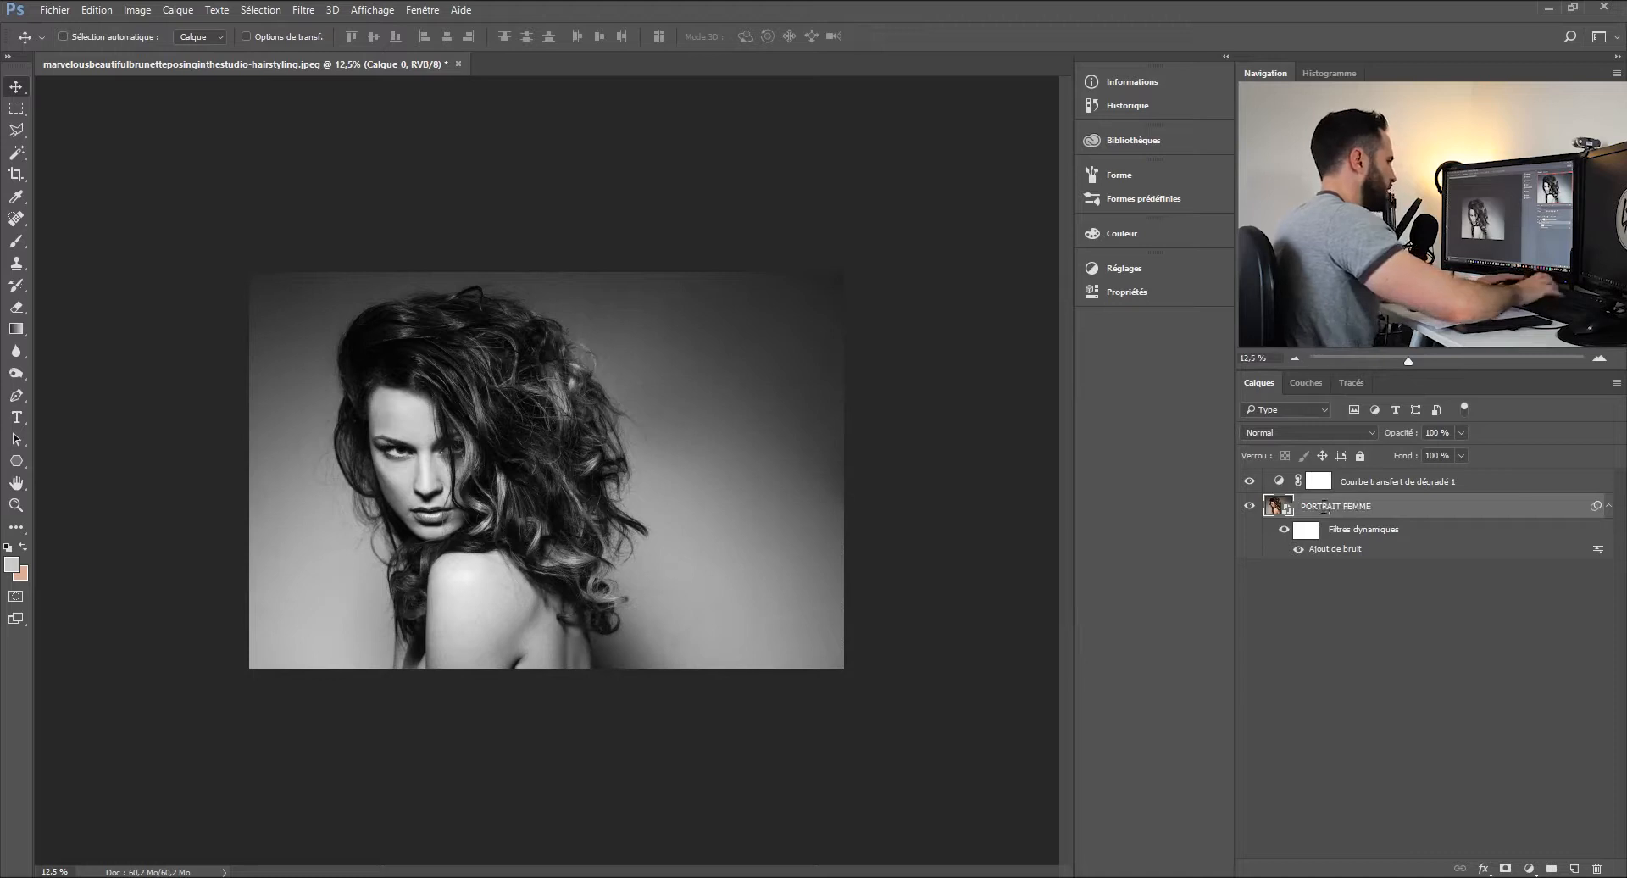
- Compare the background behind the hair with the Ajout de bruit smart filter hidden and shown
{"action": "left_click_drag", "start_coordinate": [1409, 364], "coordinate": [1438, 362]}
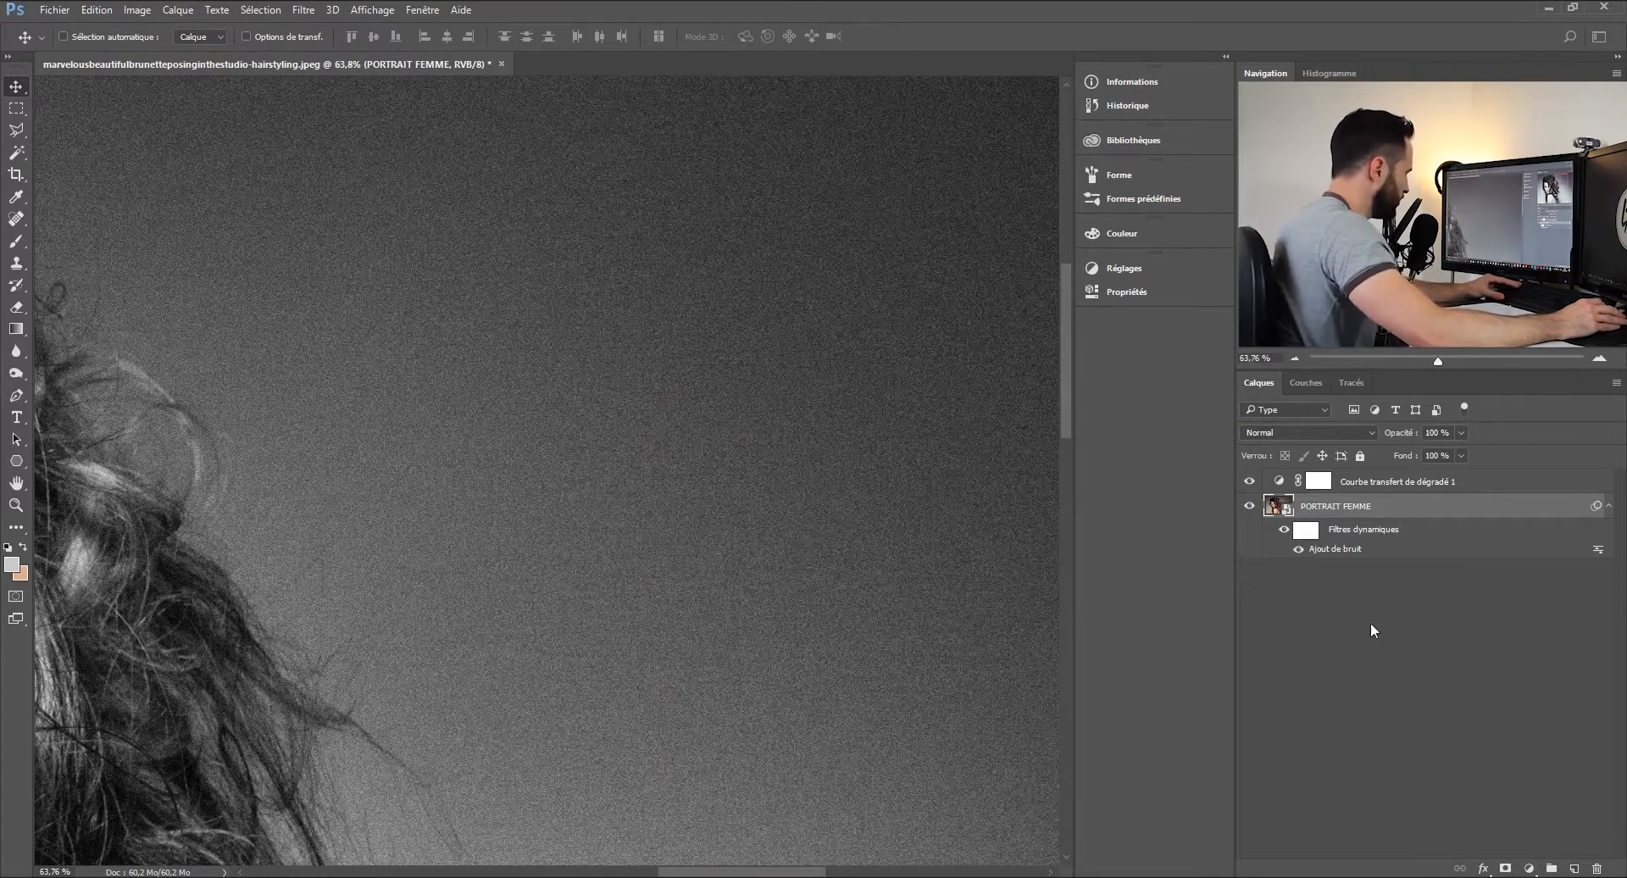
{"action": "left_click", "coordinate": [1298, 550]}
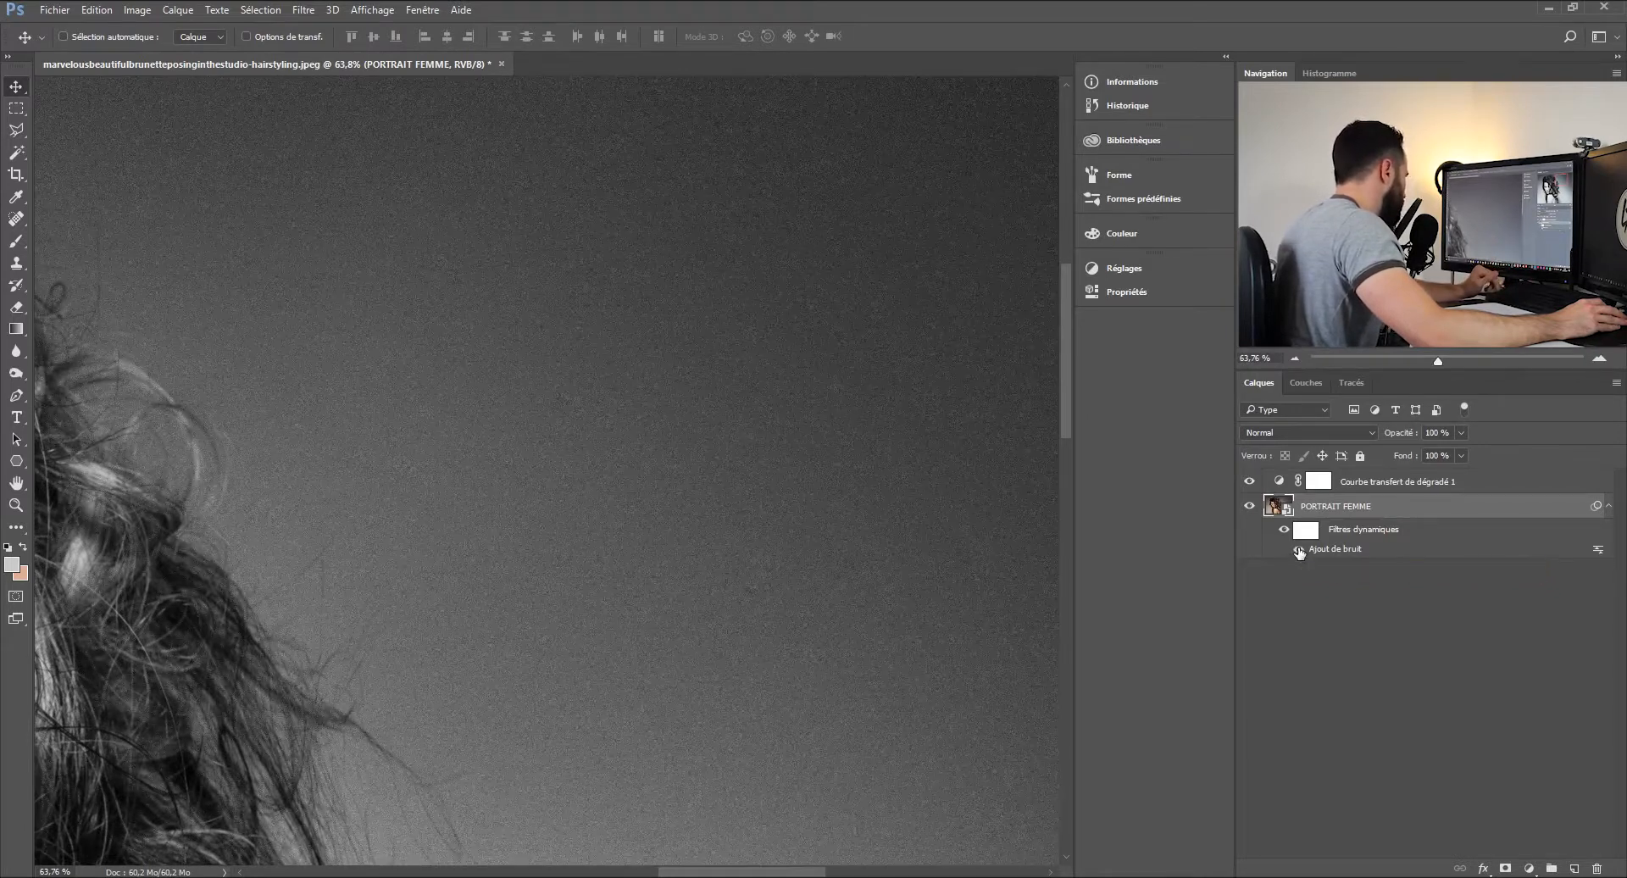
{"action": "left_click_drag", "start_coordinate": [807, 317], "coordinate": [726, 389]}
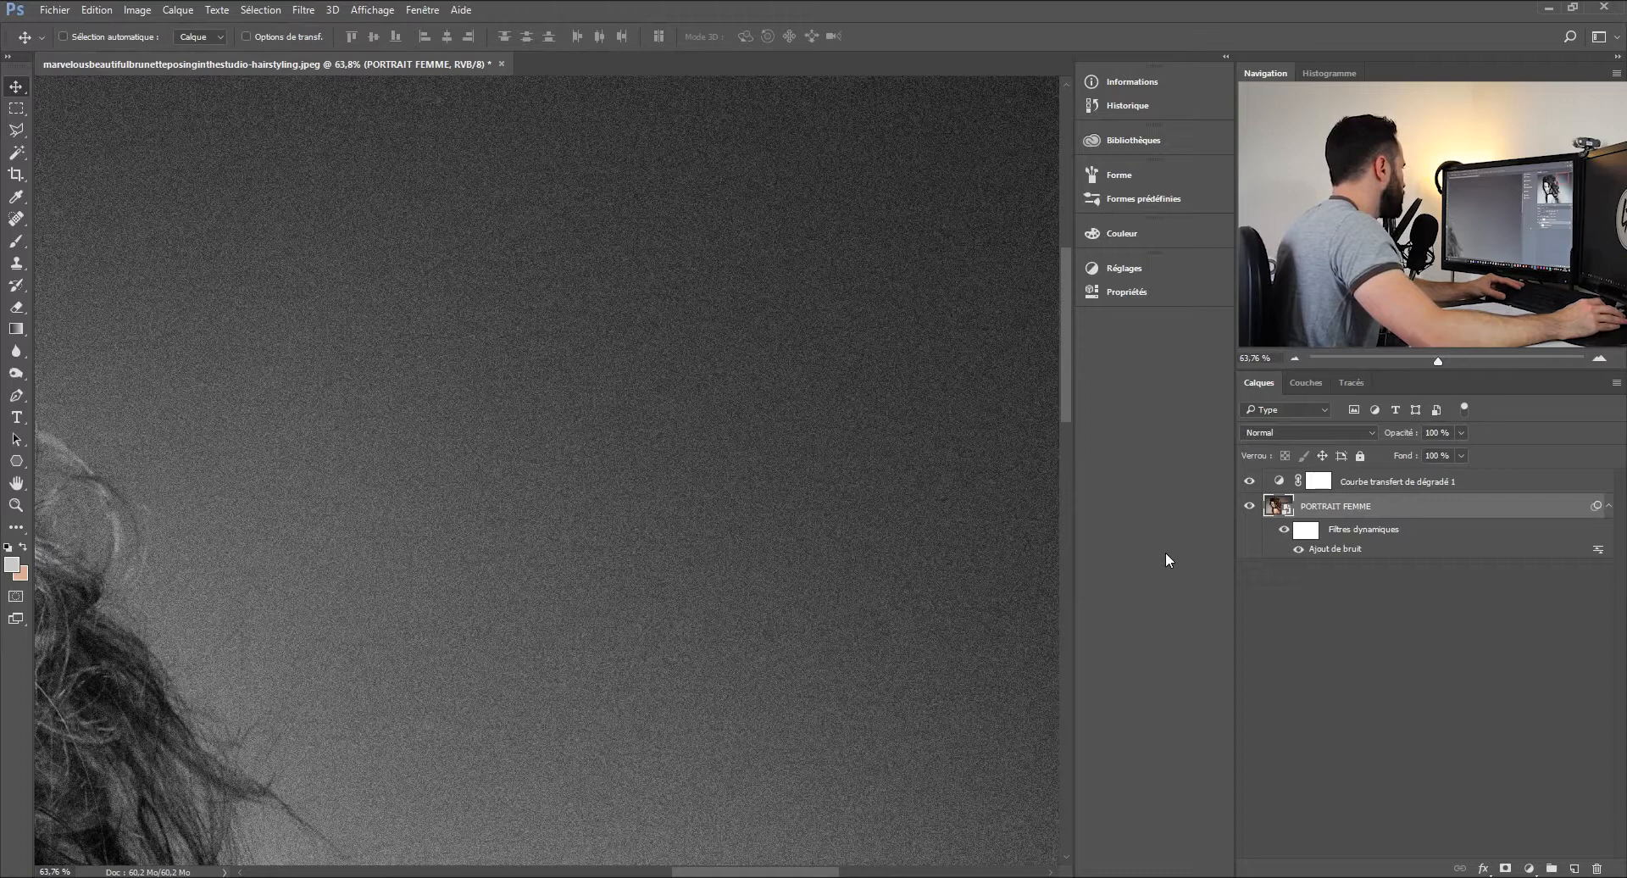
- Edit the Ajout de bruit smart filter on PORTRAIT FEMME, setting its amount to 10%
{"action": "double_click", "coordinate": [1335, 549]}
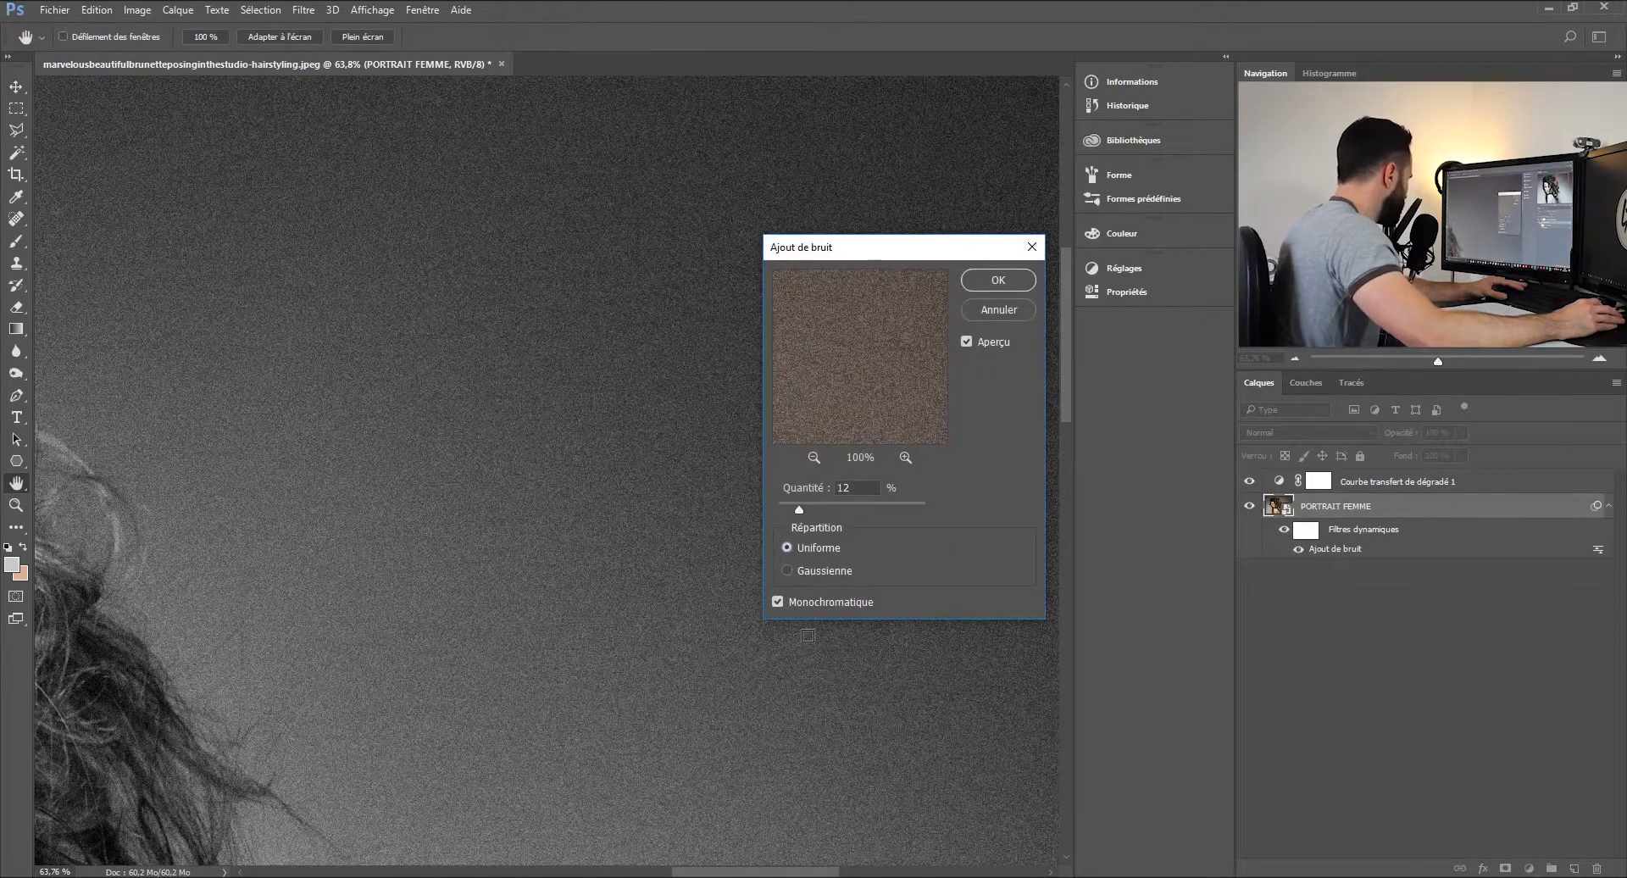
{"action": "left_click", "coordinate": [817, 569]}
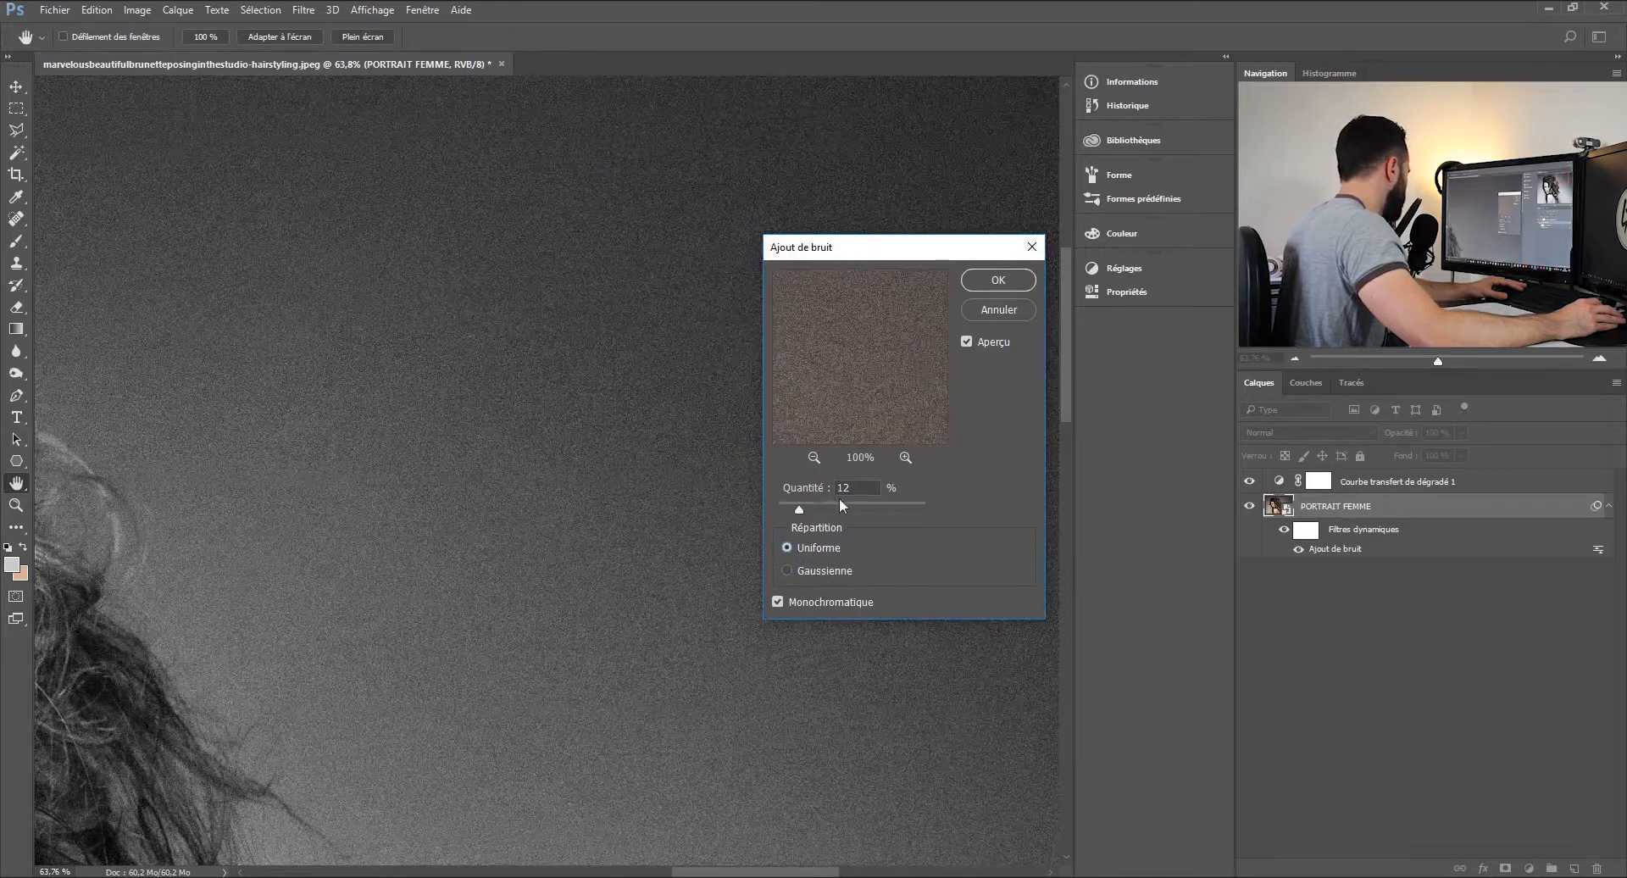
{"action": "type", "text": "10"}
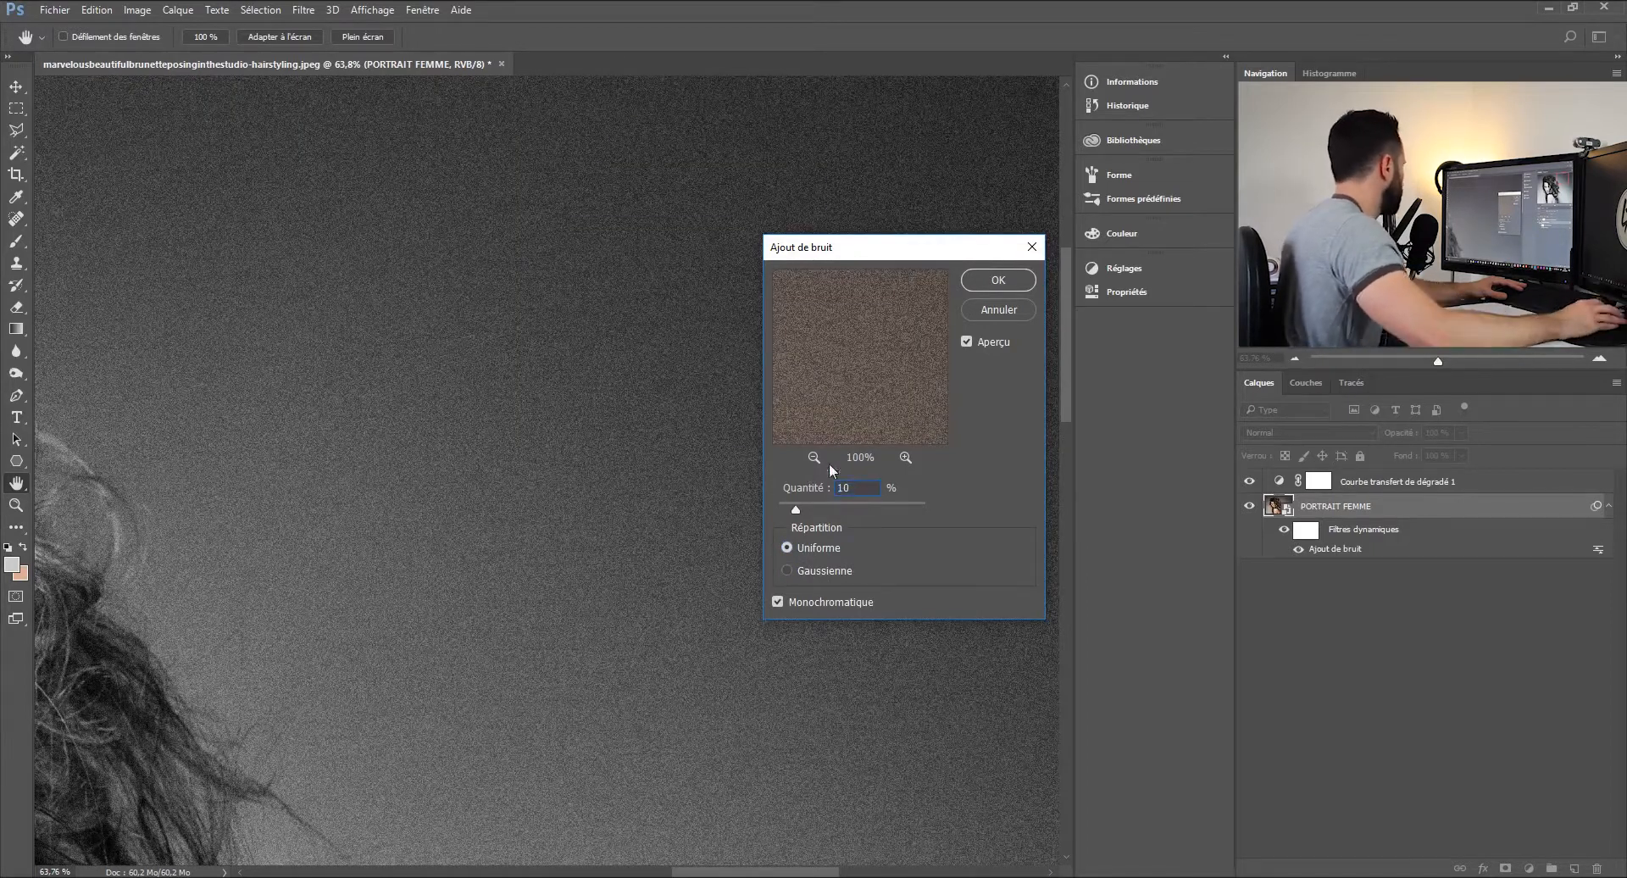
{"action": "left_click", "coordinate": [984, 282]}
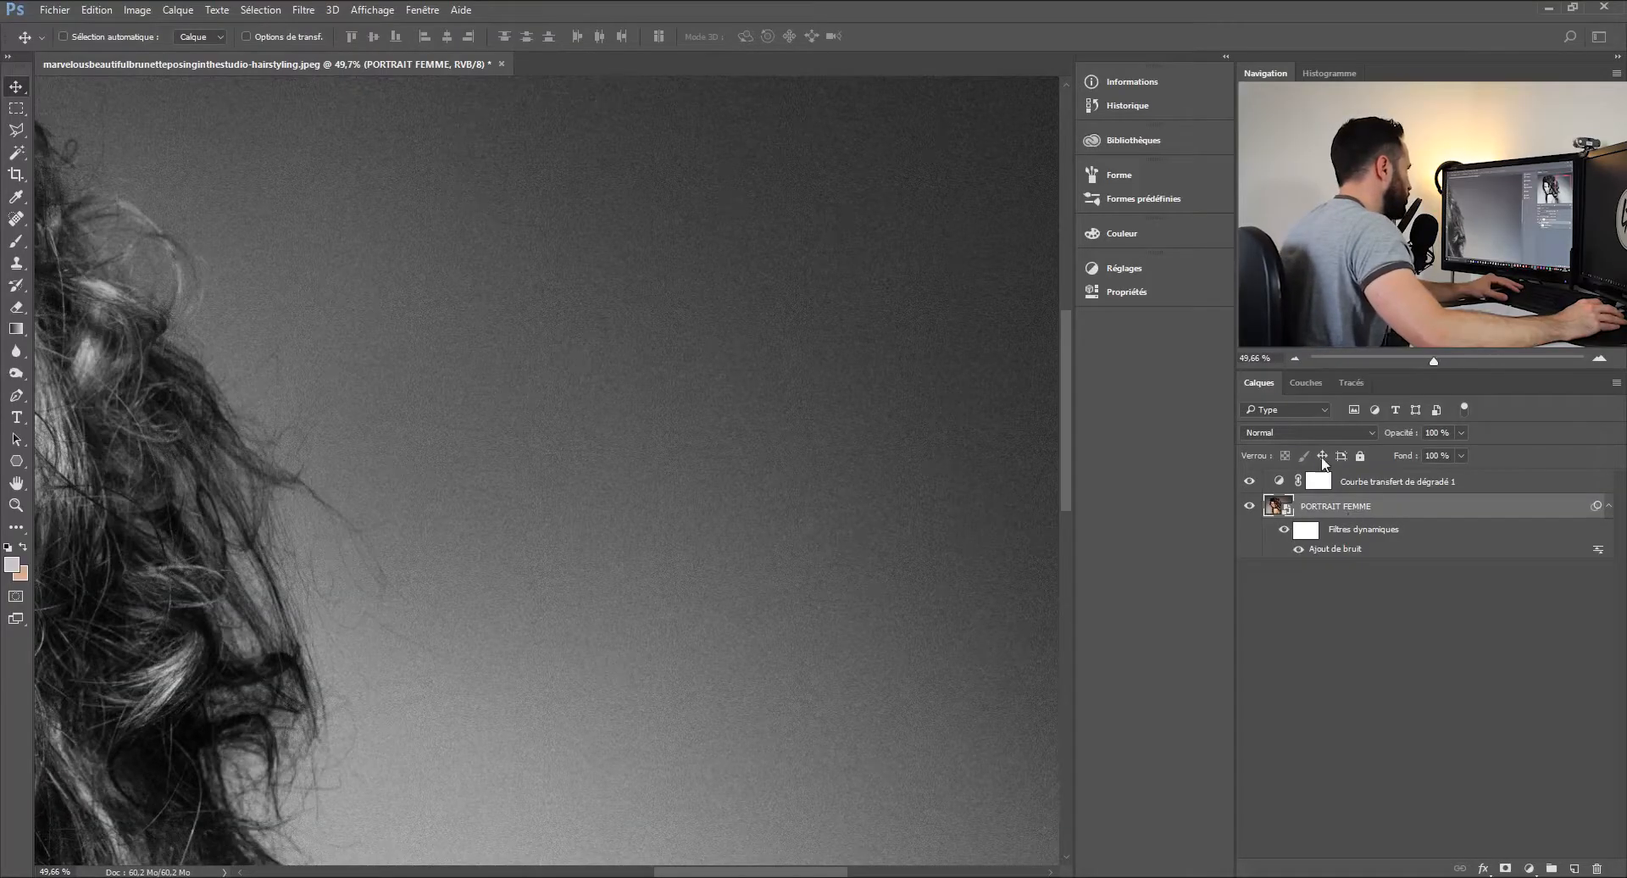
- Review the steps in the history and delete all smart filters from the PORTRAIT FEMME layer
{"action": "left_click", "coordinate": [1152, 103]}
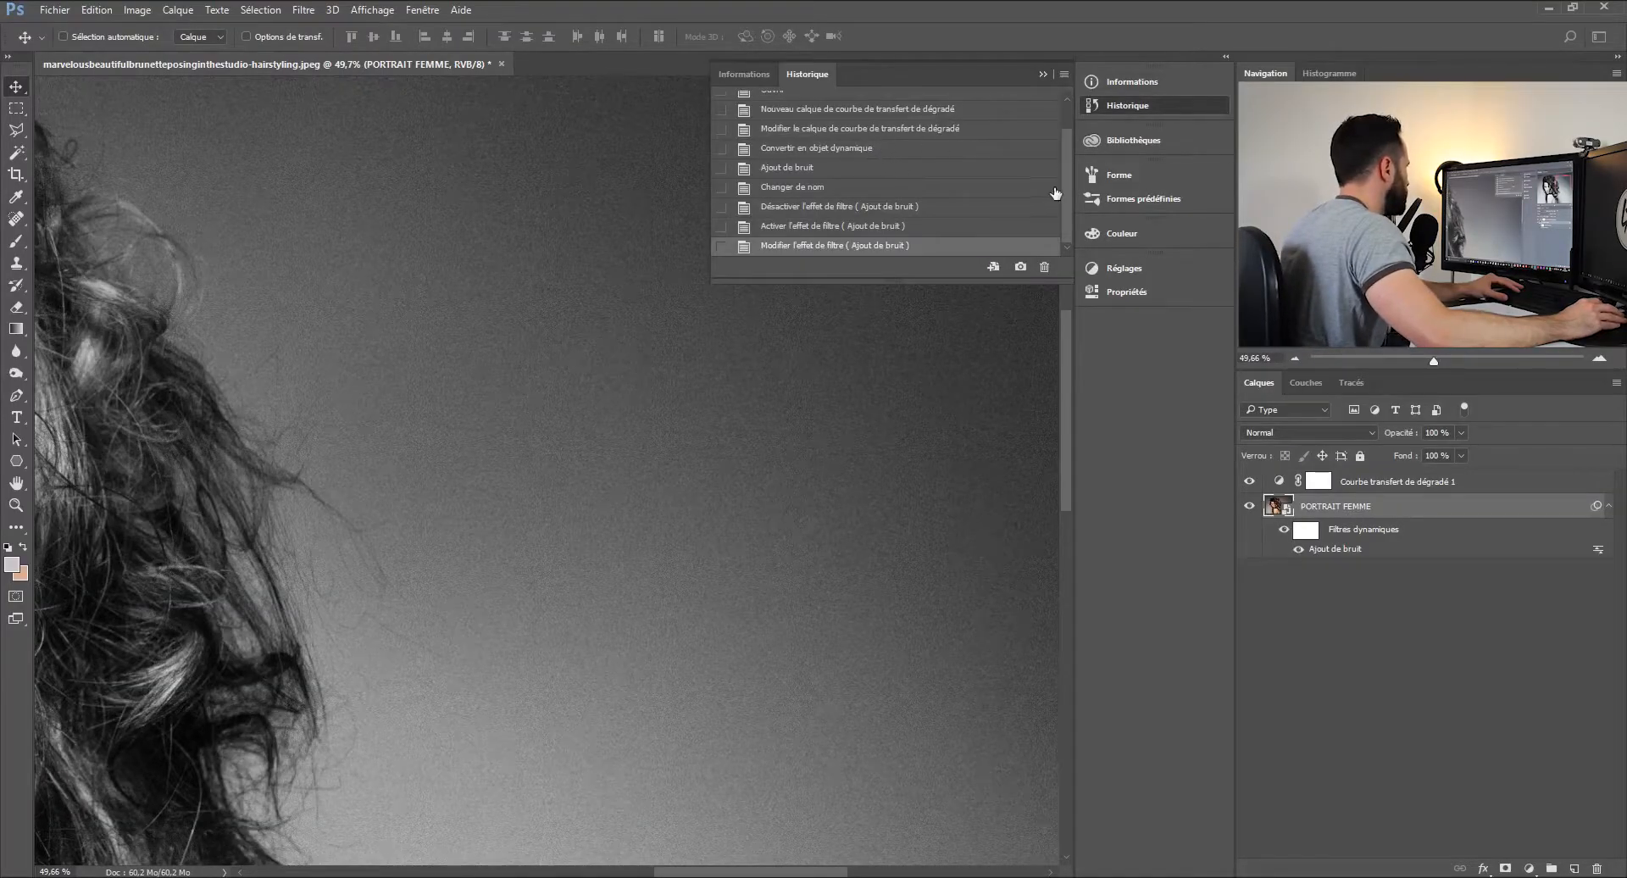
{"action": "scroll", "coordinate": [1054, 193], "scroll_direction": "up", "scroll_amount": 2}
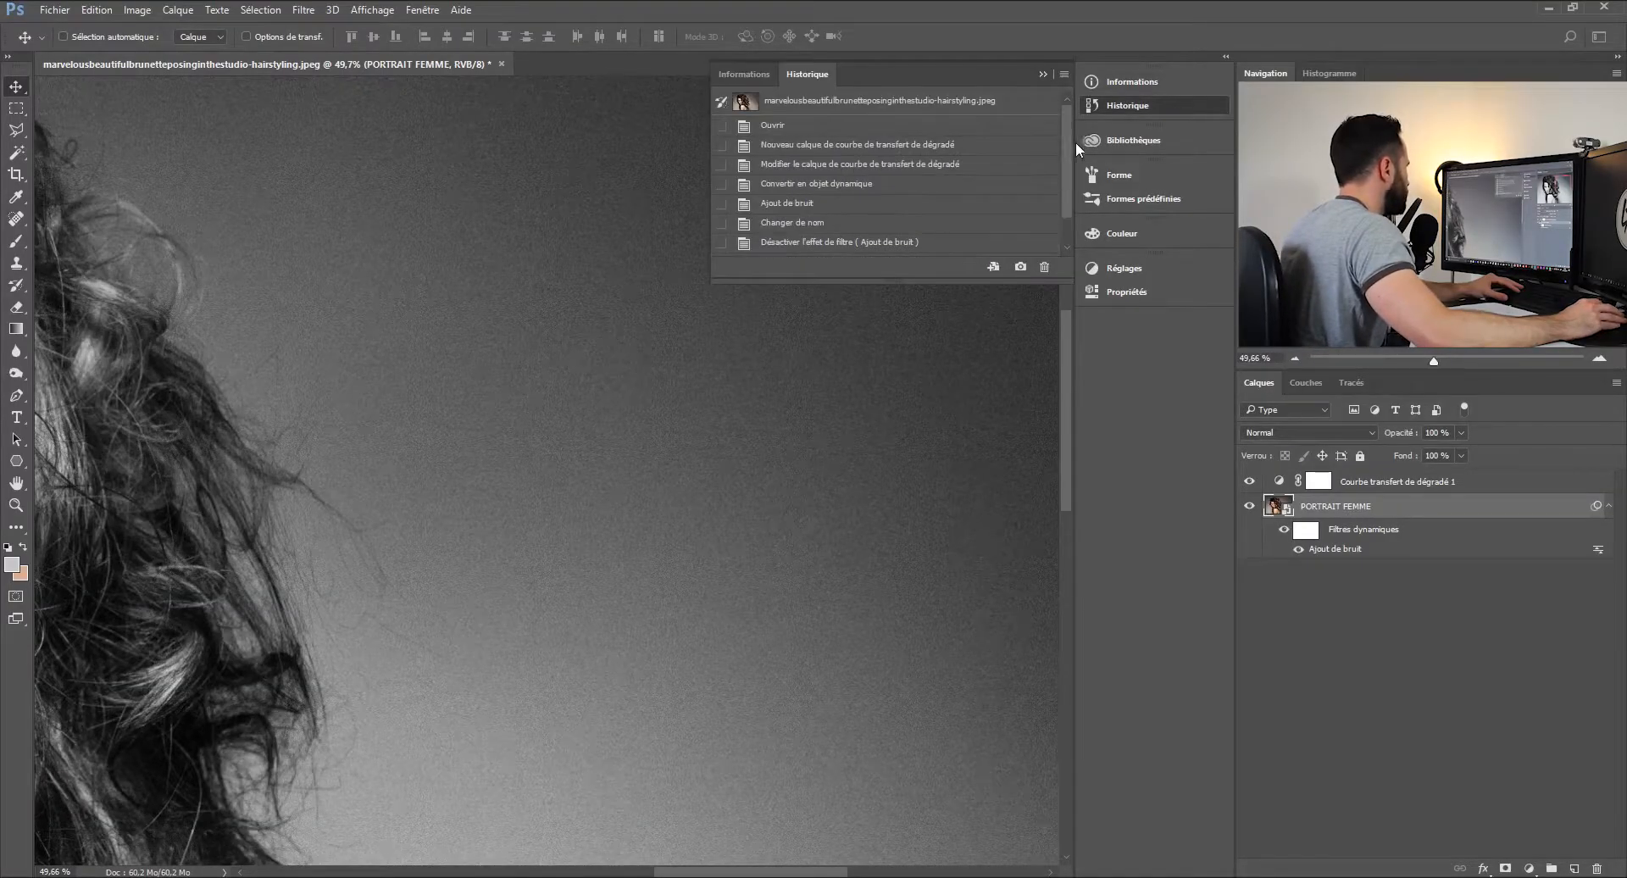
{"action": "right_click", "coordinate": [1375, 506]}
{"action": "right_click", "coordinate": [1456, 531]}
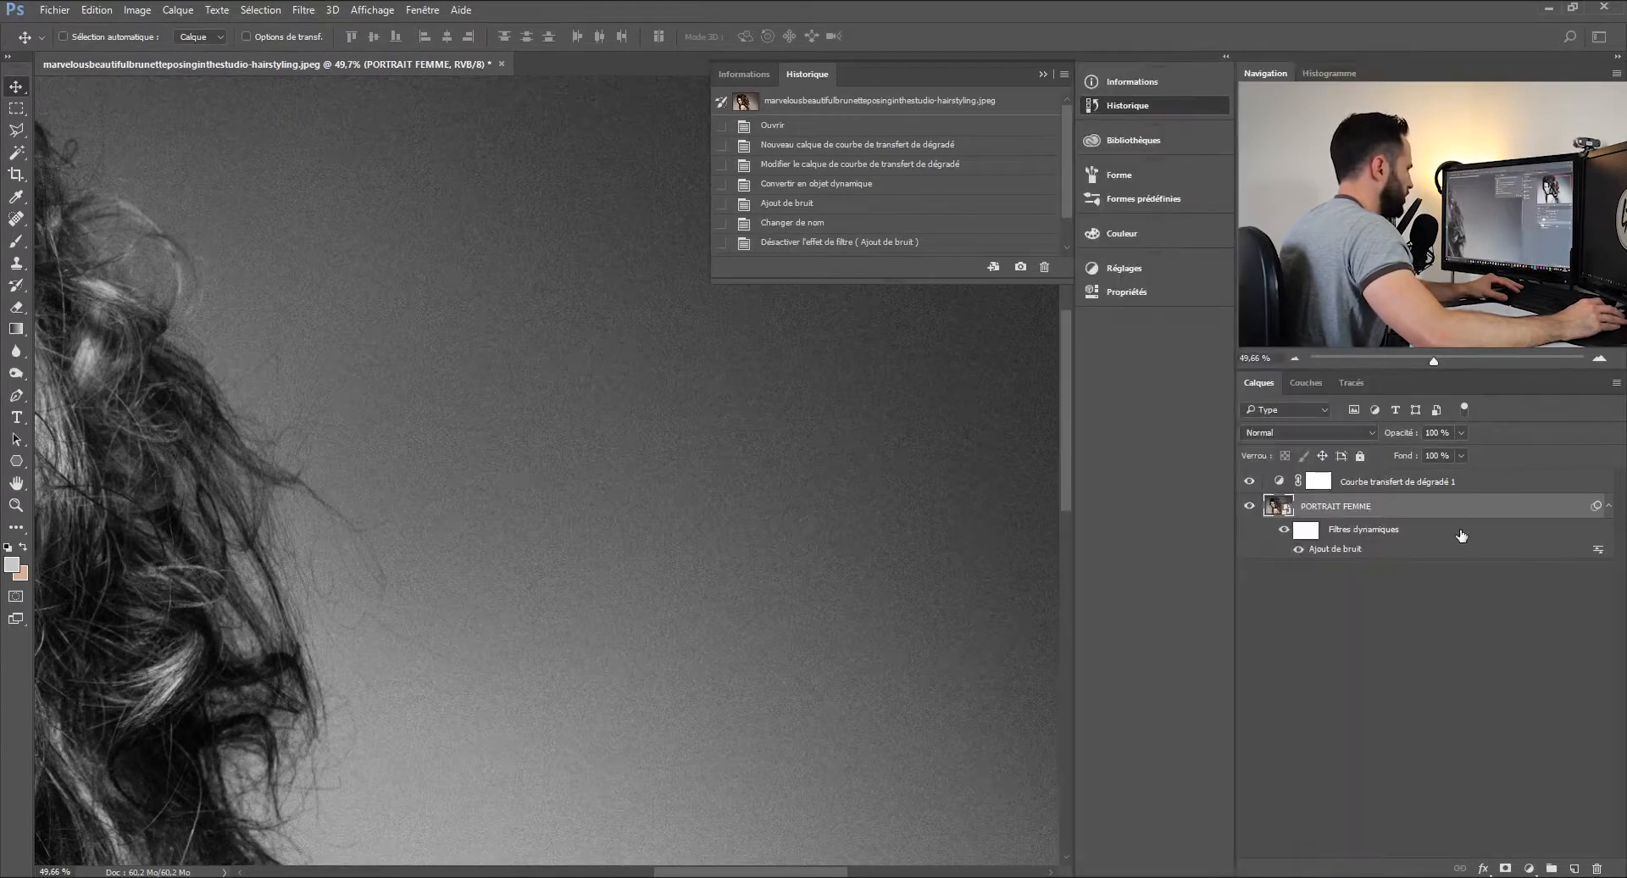
{"action": "left_click", "coordinate": [1449, 589]}
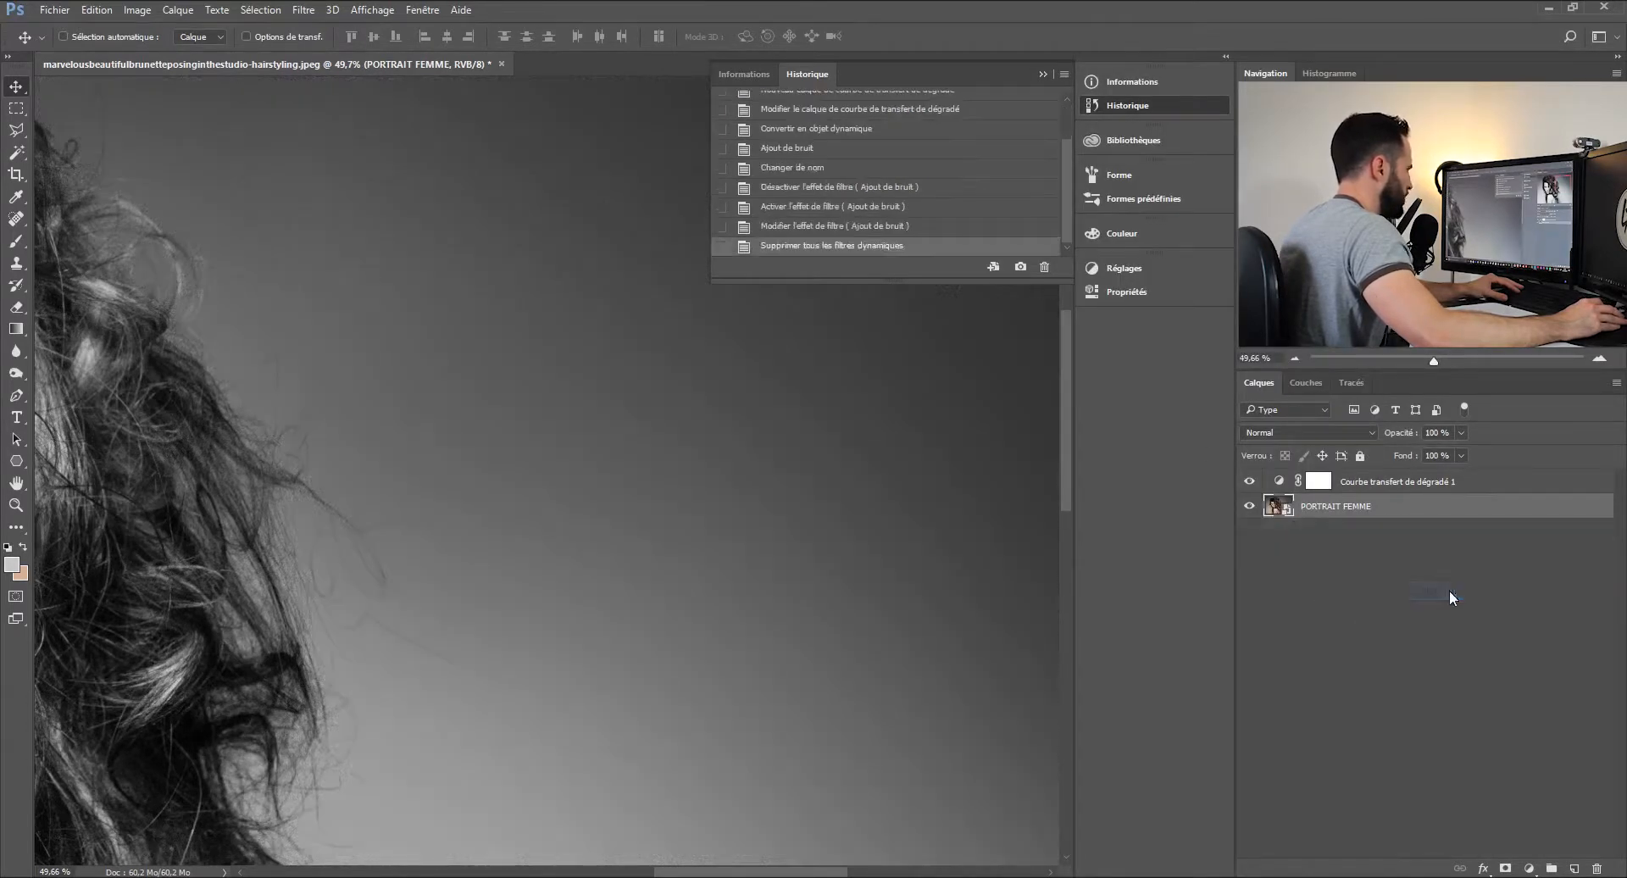
{"action": "left_click", "coordinate": [1041, 75]}
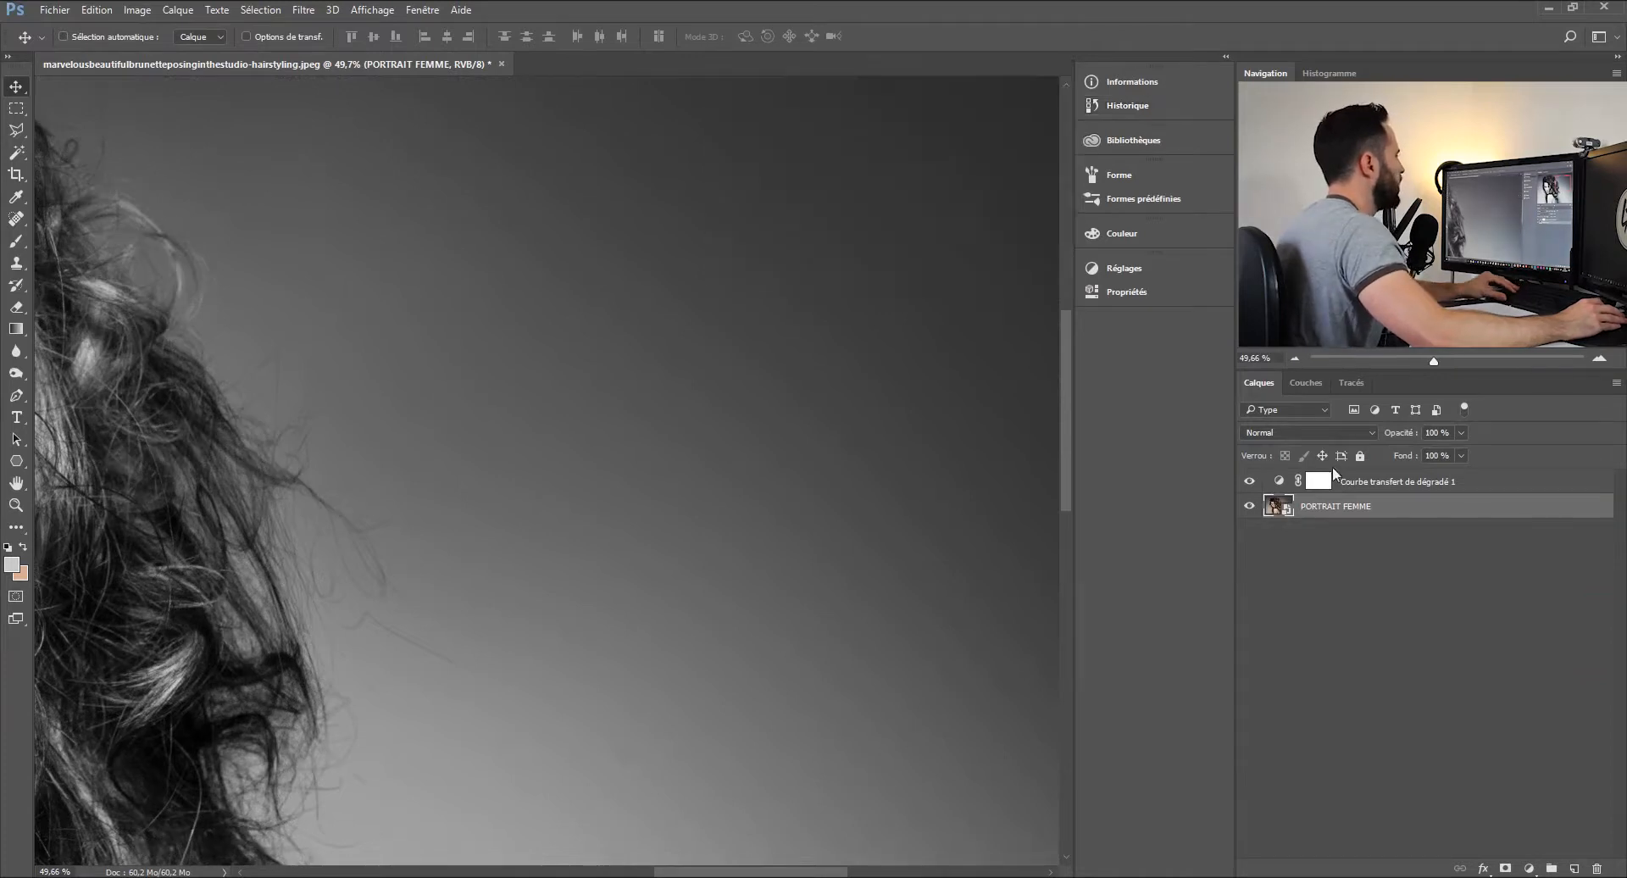
- Add a new layer above PORTRAIT FEMME and fill it with 50% gray at 100% opacity
{"action": "left_click_drag", "start_coordinate": [1434, 362], "coordinate": [1422, 367]}
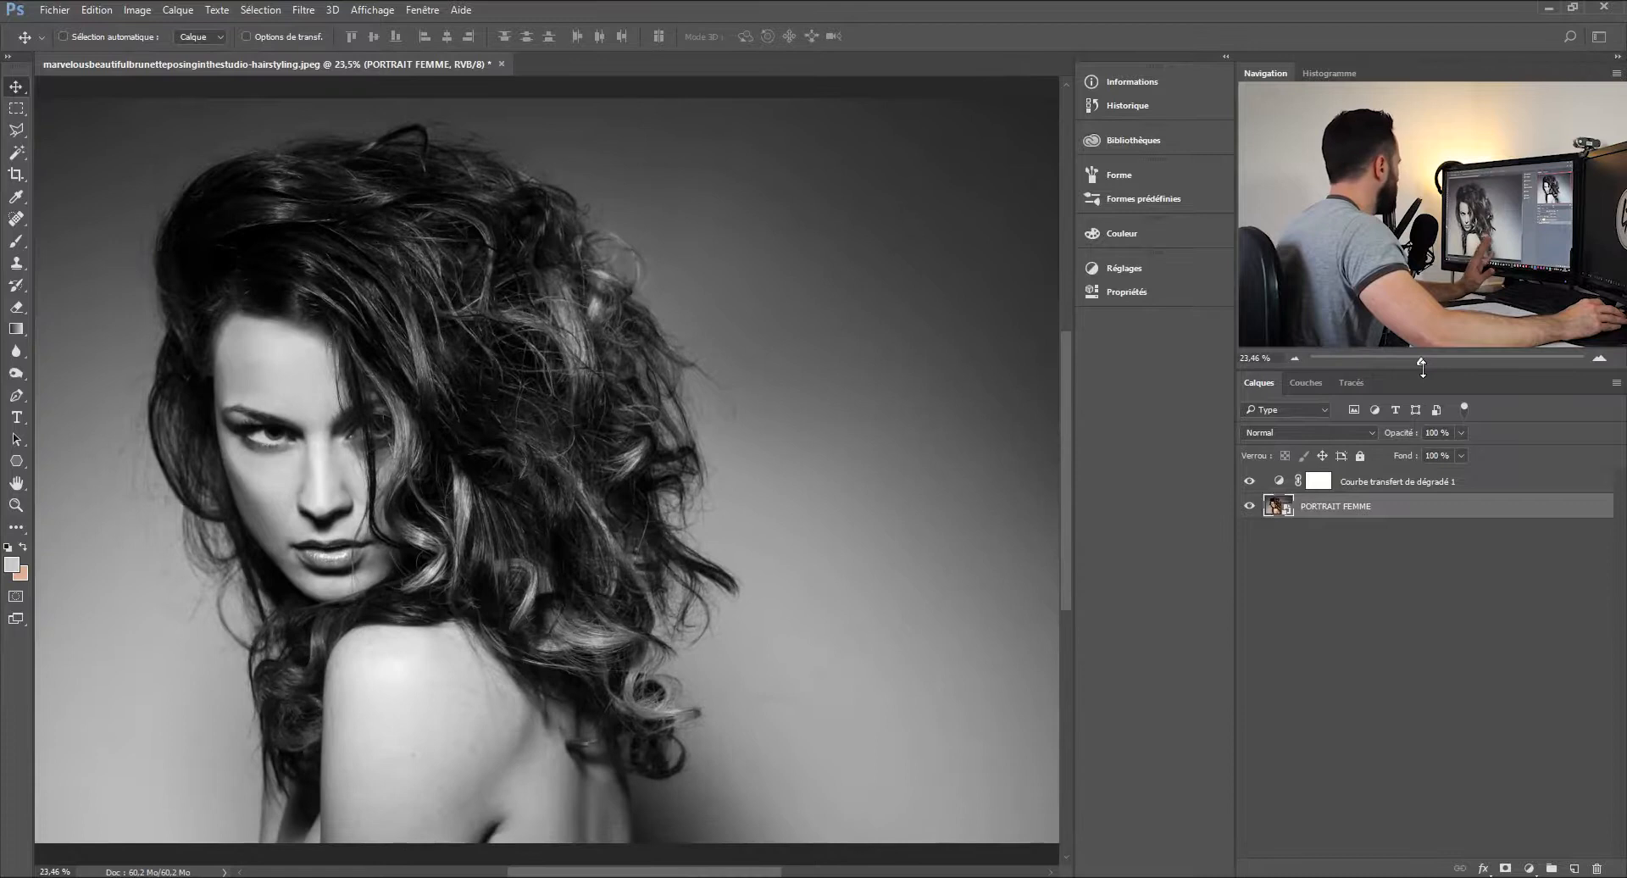
{"action": "left_click", "coordinate": [1573, 868]}
{"action": "left_click", "coordinate": [96, 9]}
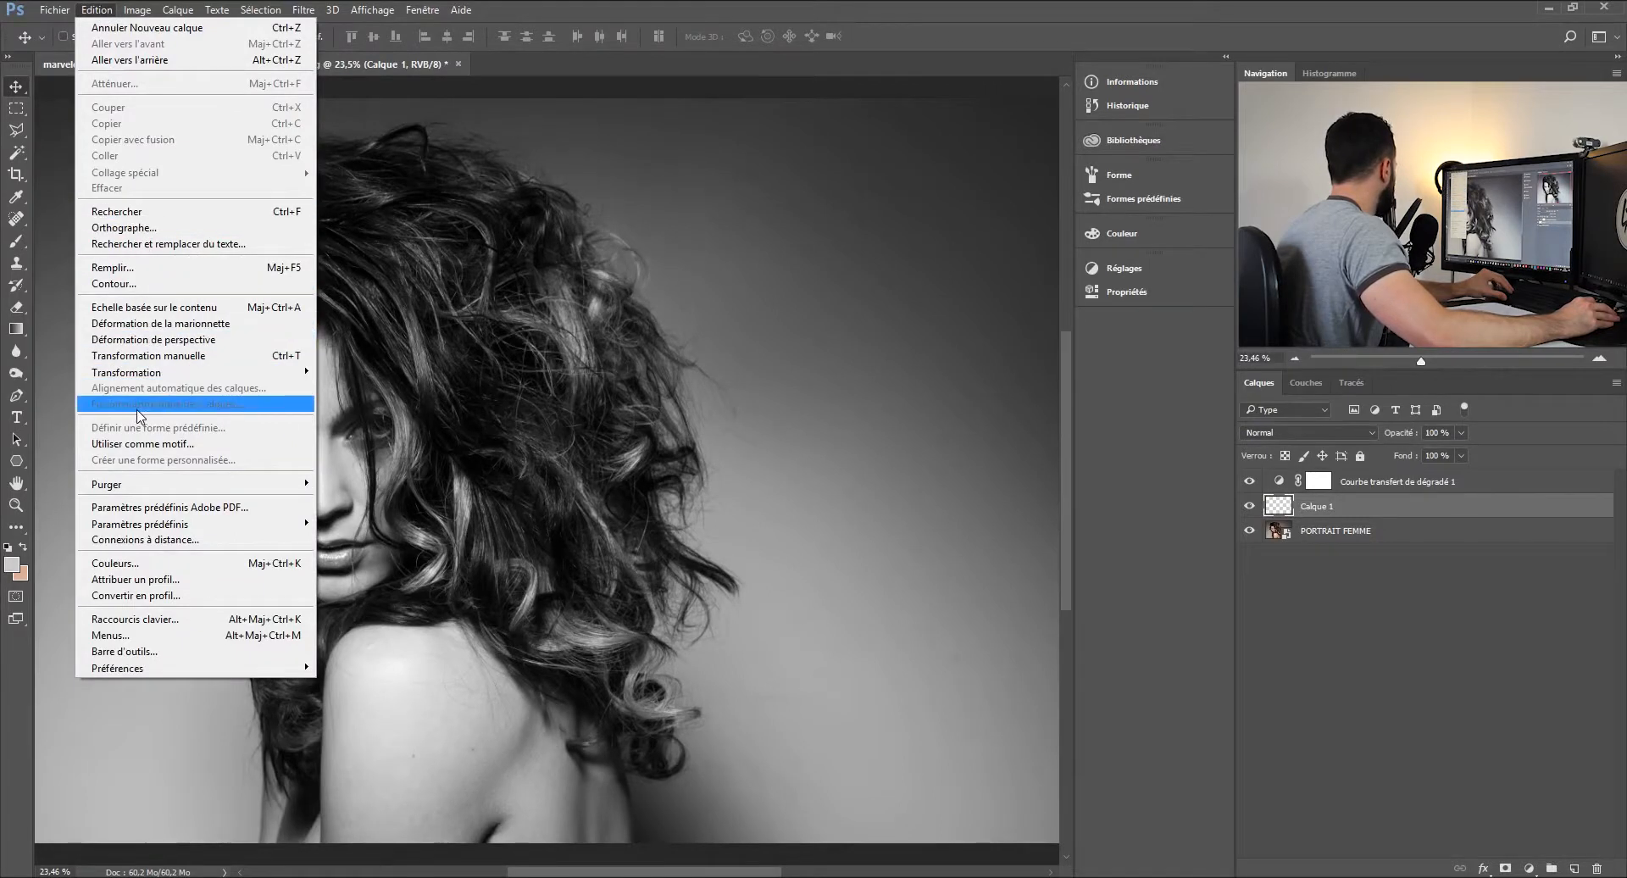
{"action": "left_click", "coordinate": [151, 269]}
{"action": "left_click_drag", "start_coordinate": [682, 321], "coordinate": [755, 313]}
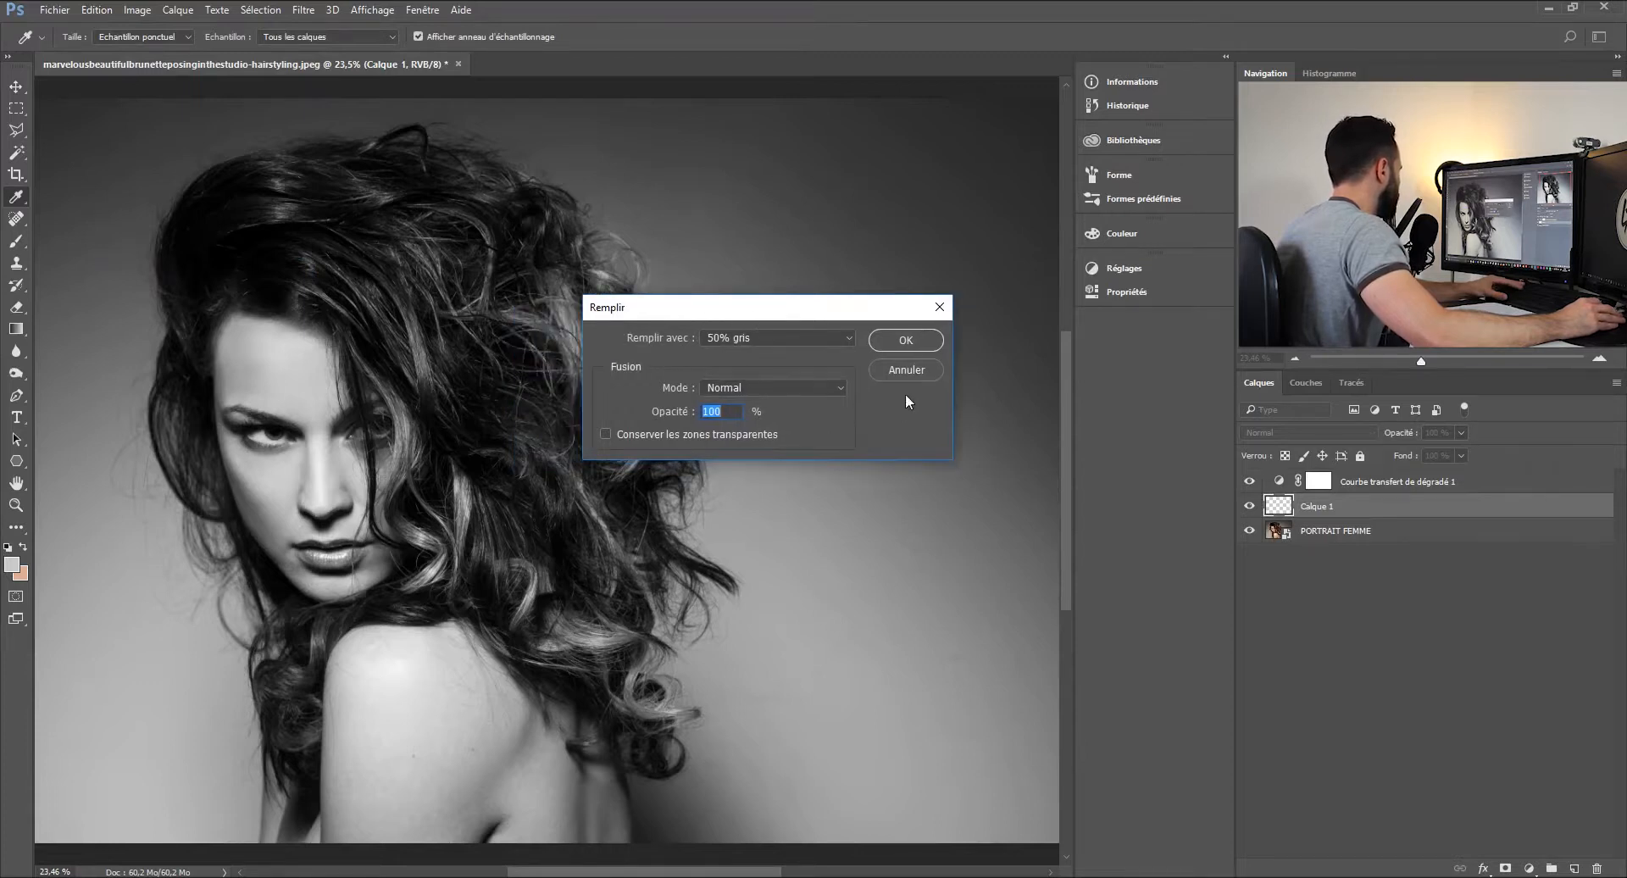
{"action": "left_click", "coordinate": [906, 340]}
{"action": "key", "text": "v"}
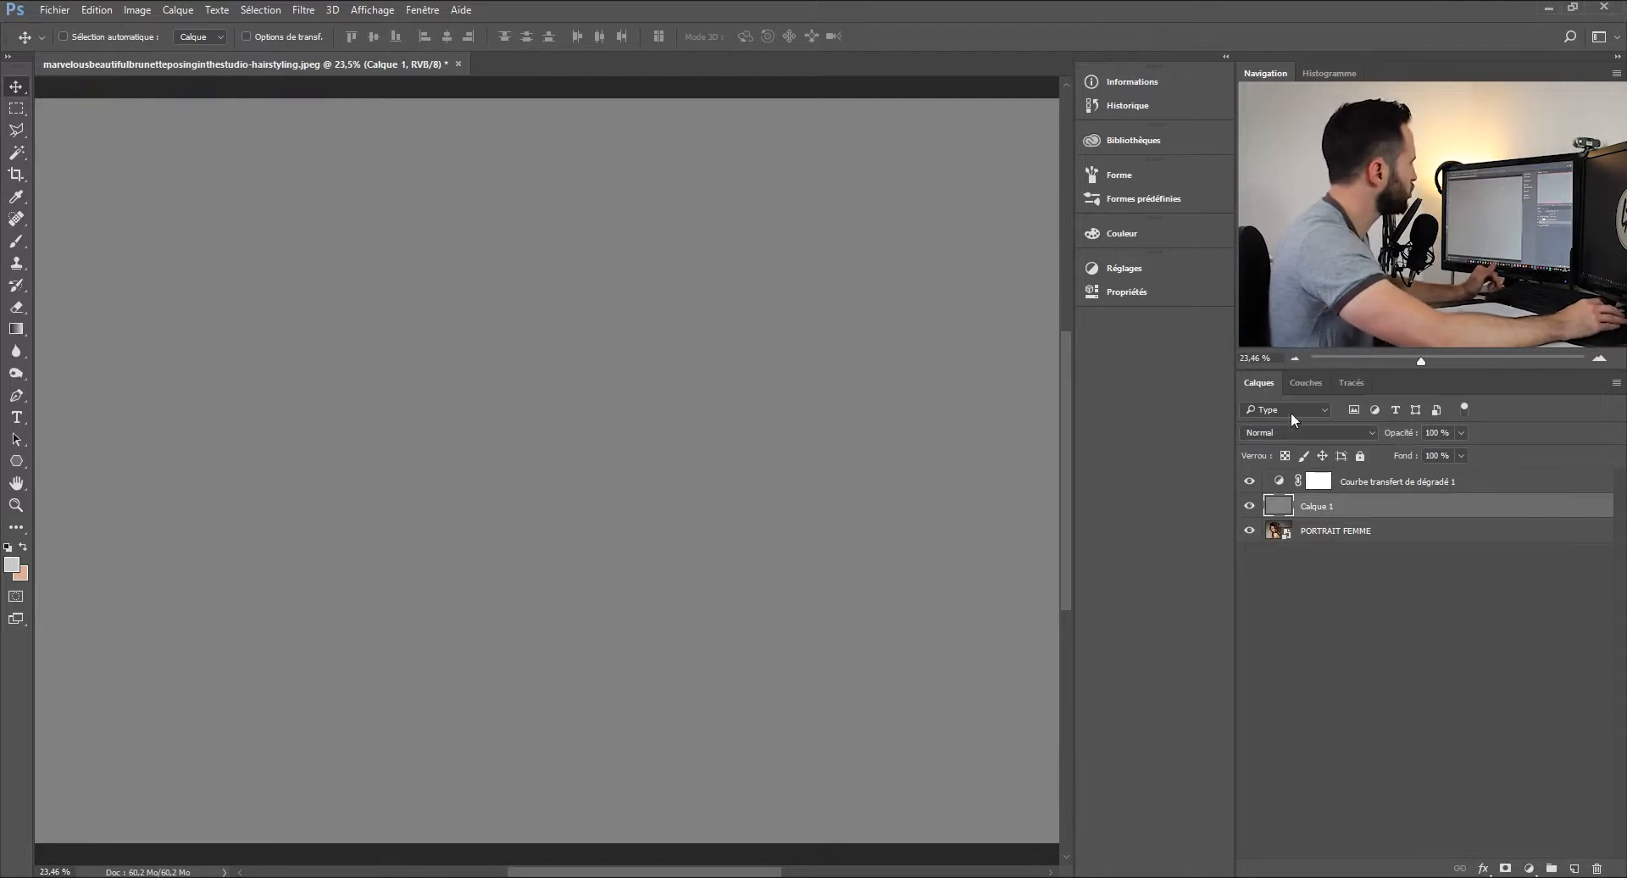
- Set the gray layer's blending mode to Lumière tamisée and rename it as BRUIT
{"action": "left_click", "coordinate": [1322, 430]}
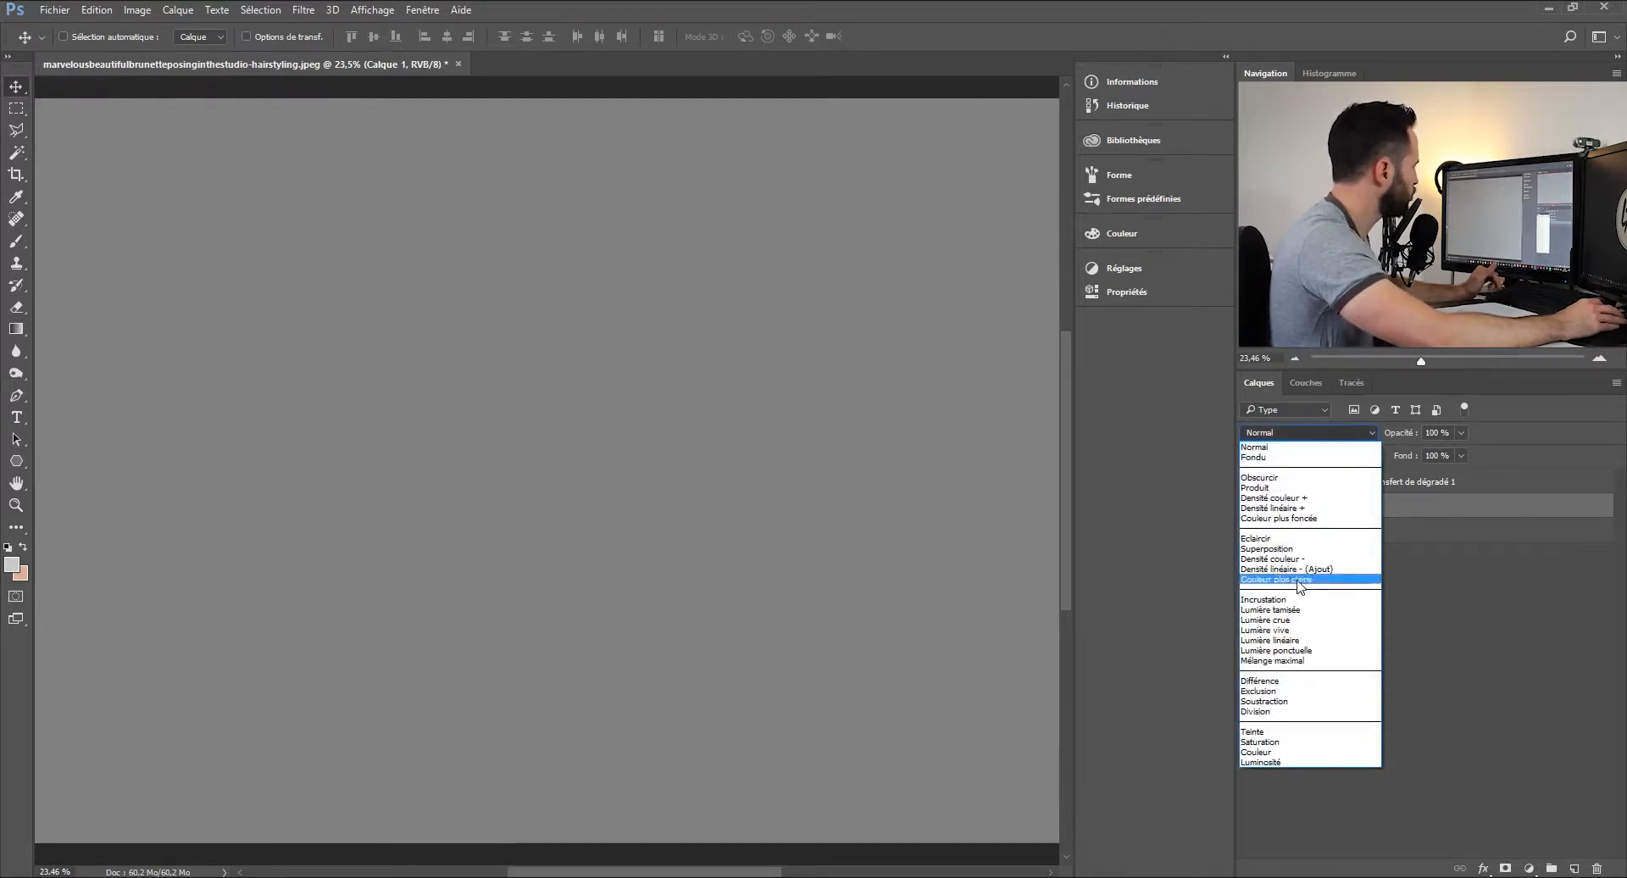
{"action": "left_click", "coordinate": [1309, 610]}
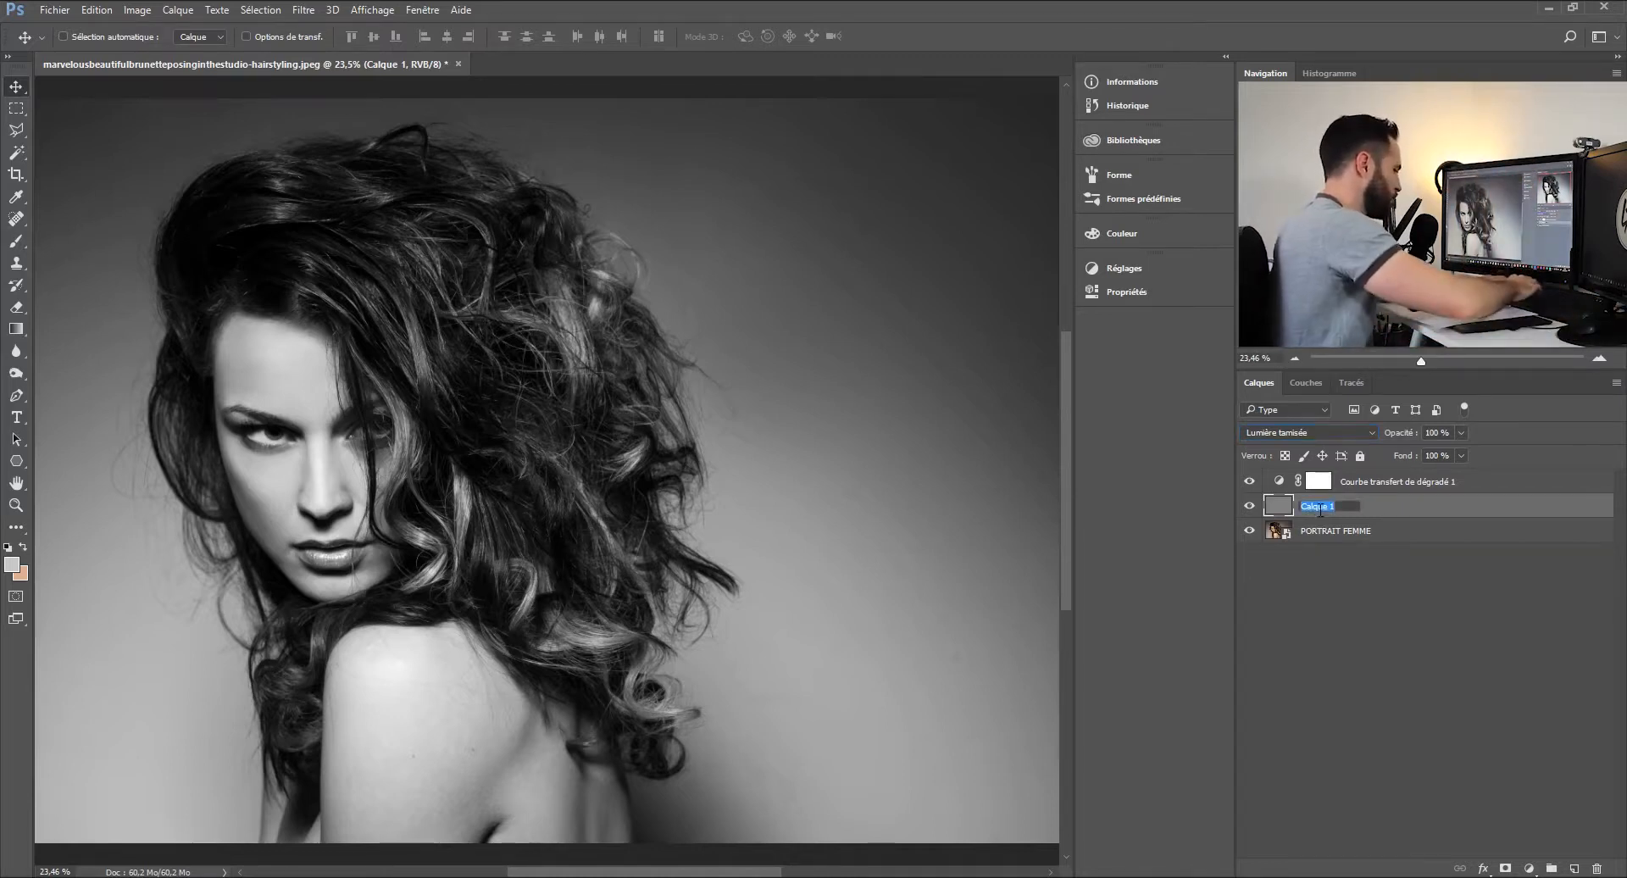
{"action": "type", "text": "BRUIT"}
{"action": "key", "text": "Return"}
- Apply Add Noise to the BRUIT layer at 10%, with uniform distribution and the Monochromatique option enabled
{"action": "left_click", "coordinate": [303, 10]}
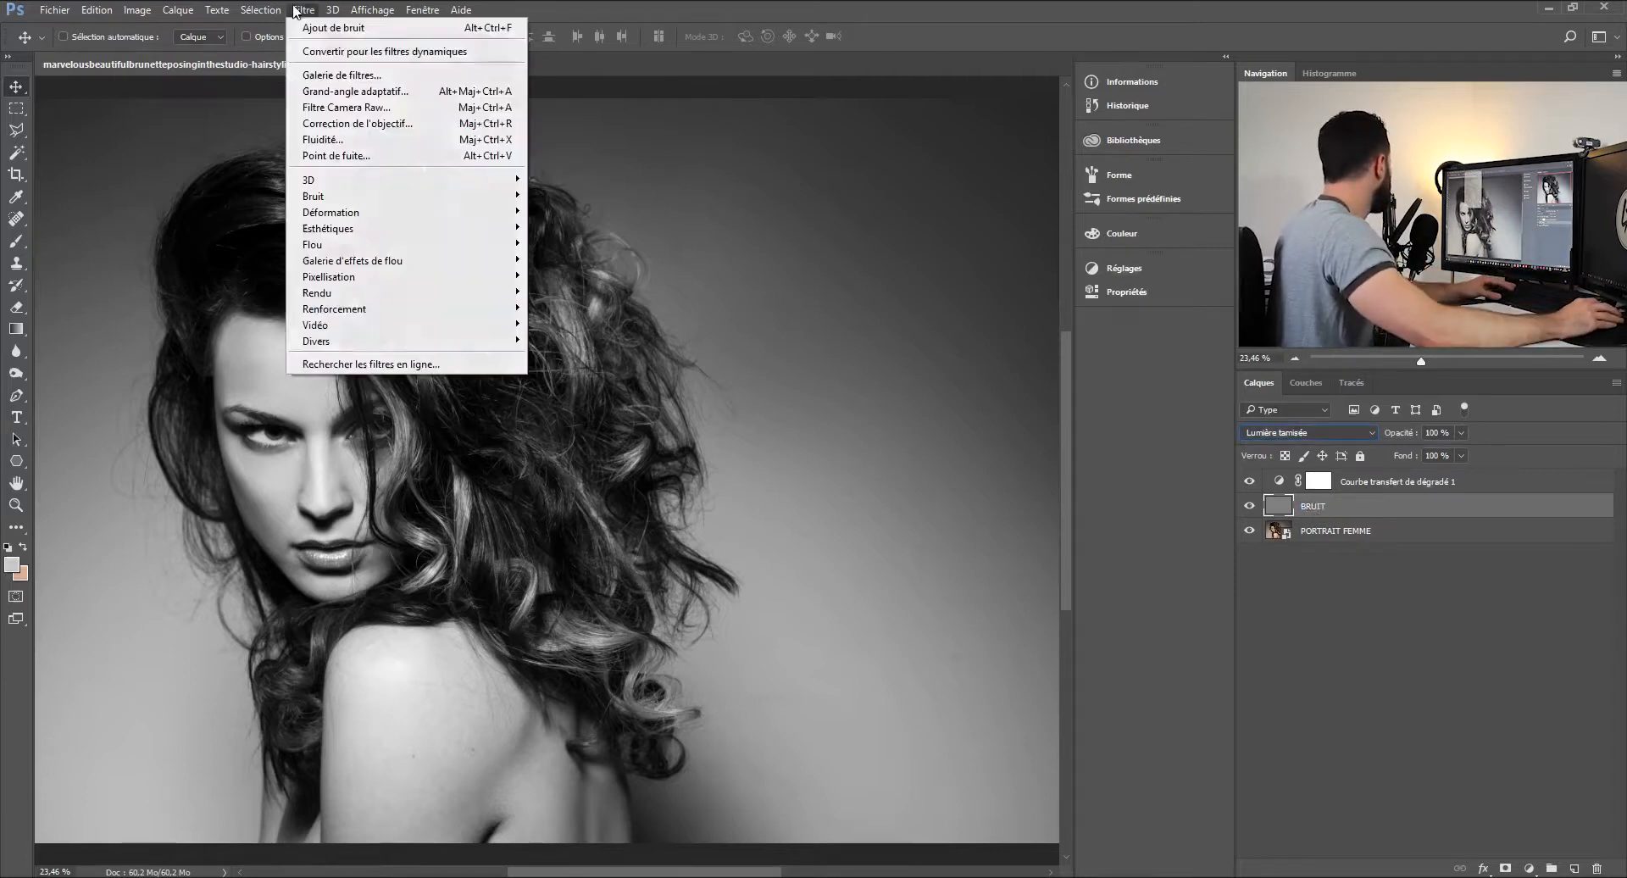
{"action": "mouse_move", "coordinate": [322, 203]}
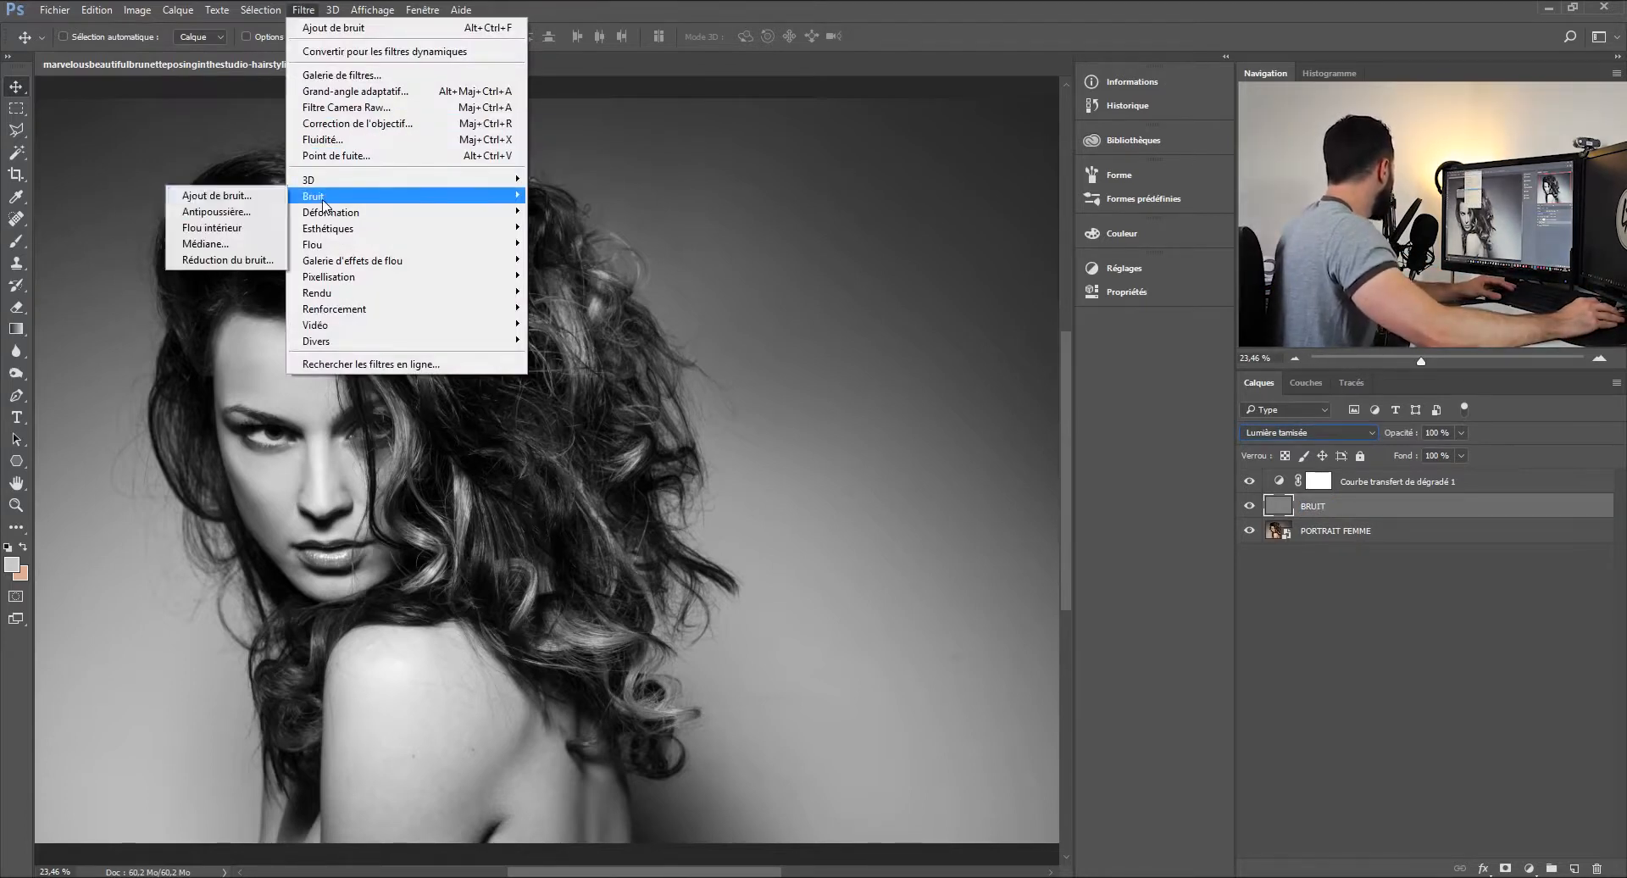
{"action": "left_click", "coordinate": [217, 196]}
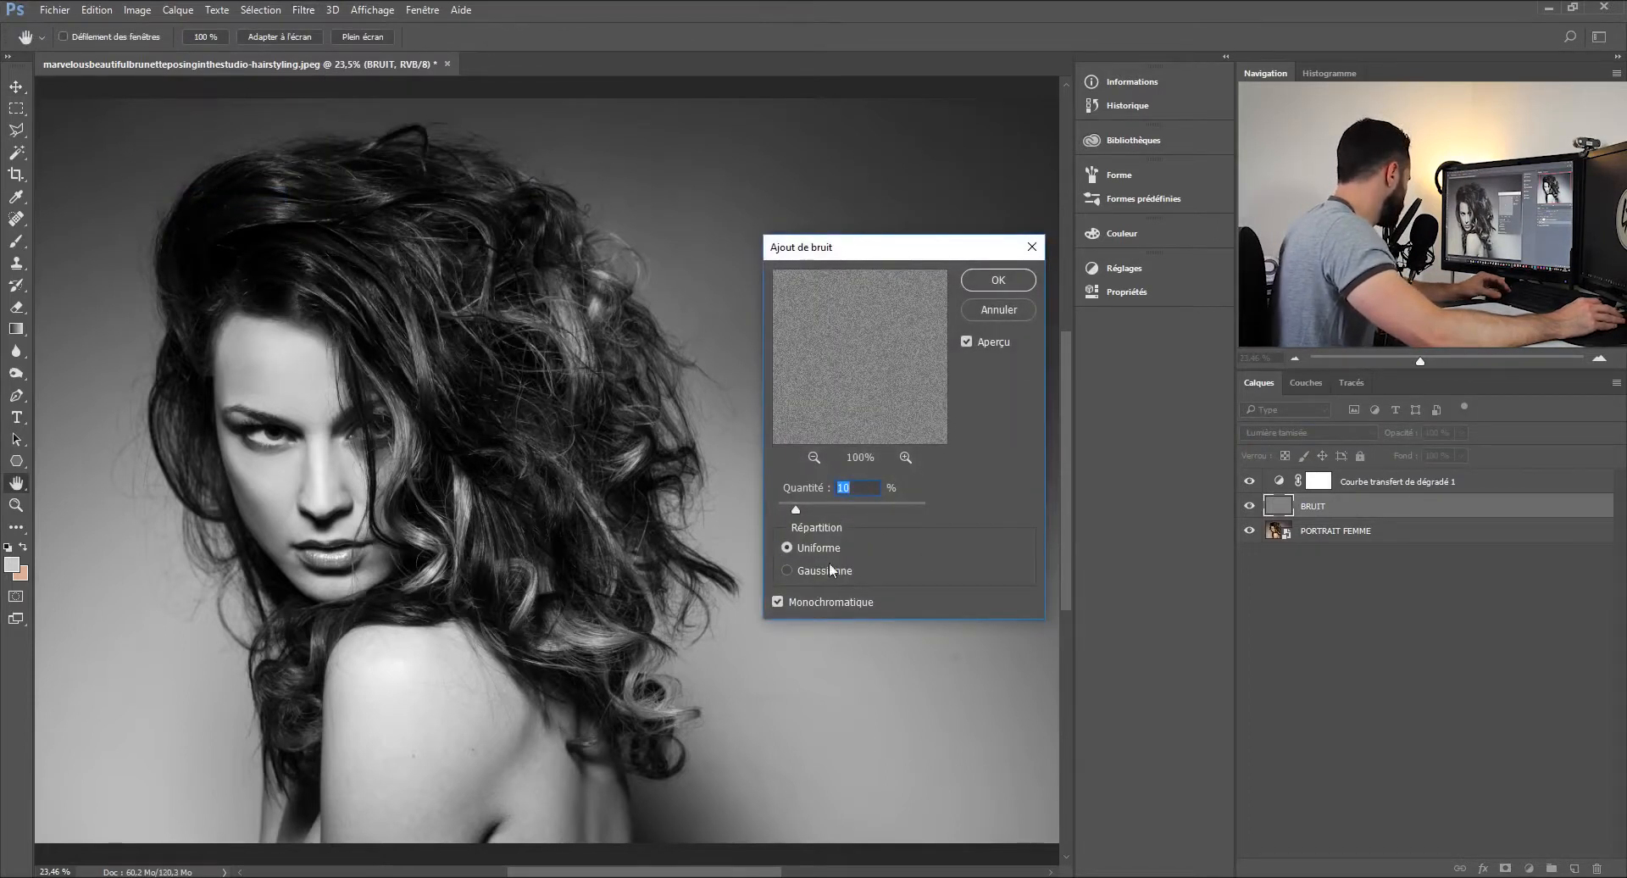
{"action": "left_click", "coordinate": [998, 280]}
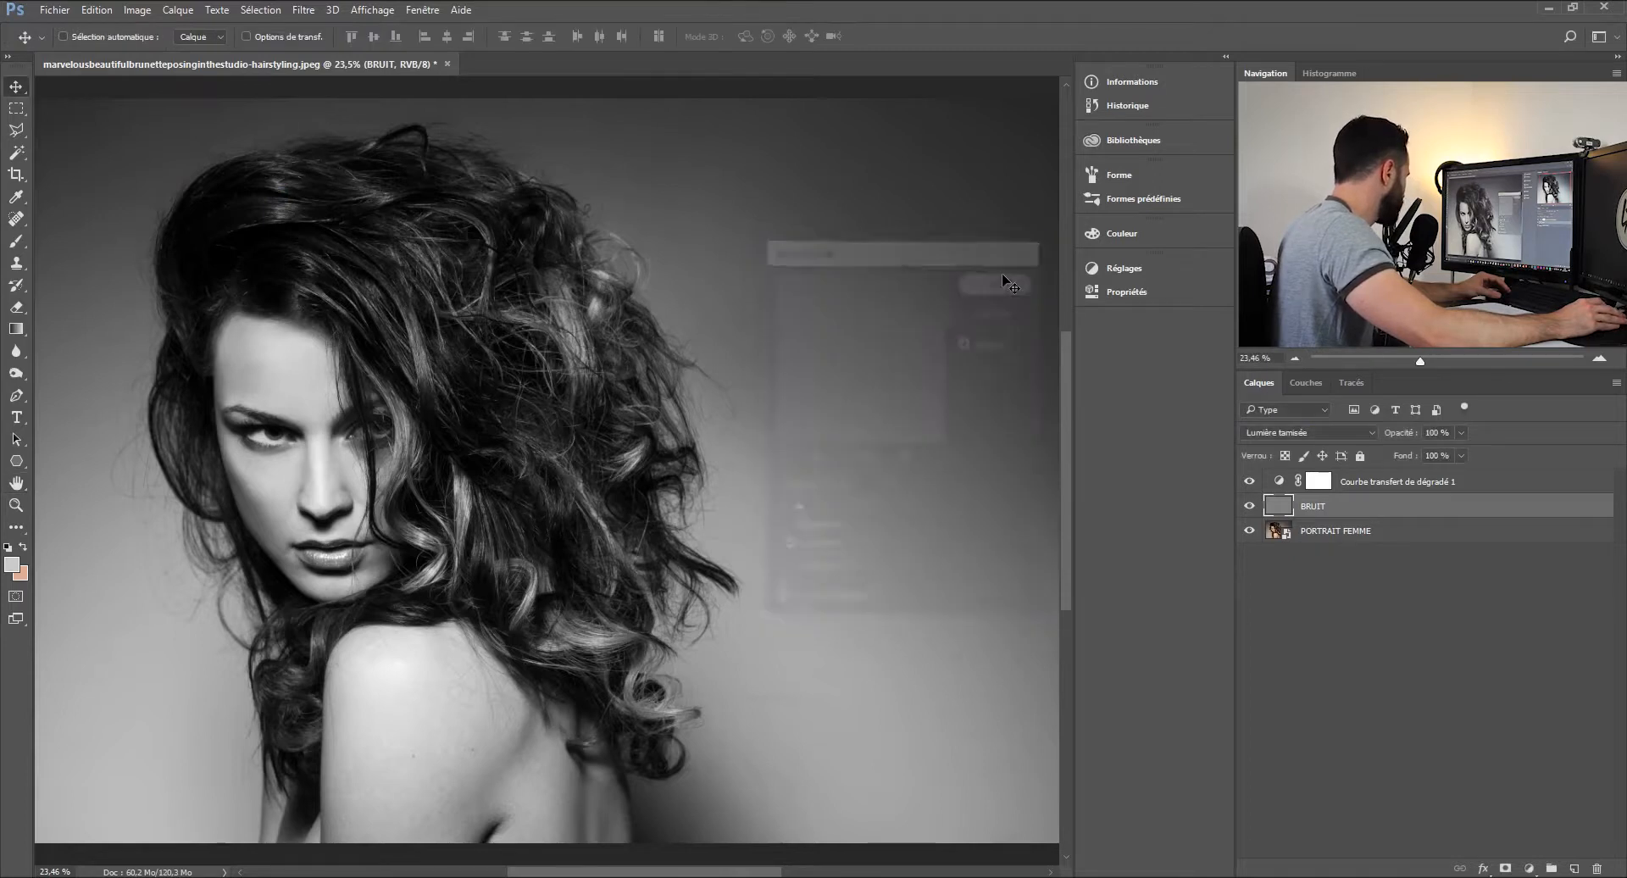
- Compare the background's grain at close range with the BRUIT layer hidden and shown
{"action": "left_click_drag", "start_coordinate": [1421, 365], "coordinate": [1432, 363]}
{"action": "left_click", "coordinate": [1248, 506]}
{"action": "left_click", "coordinate": [1248, 507]}
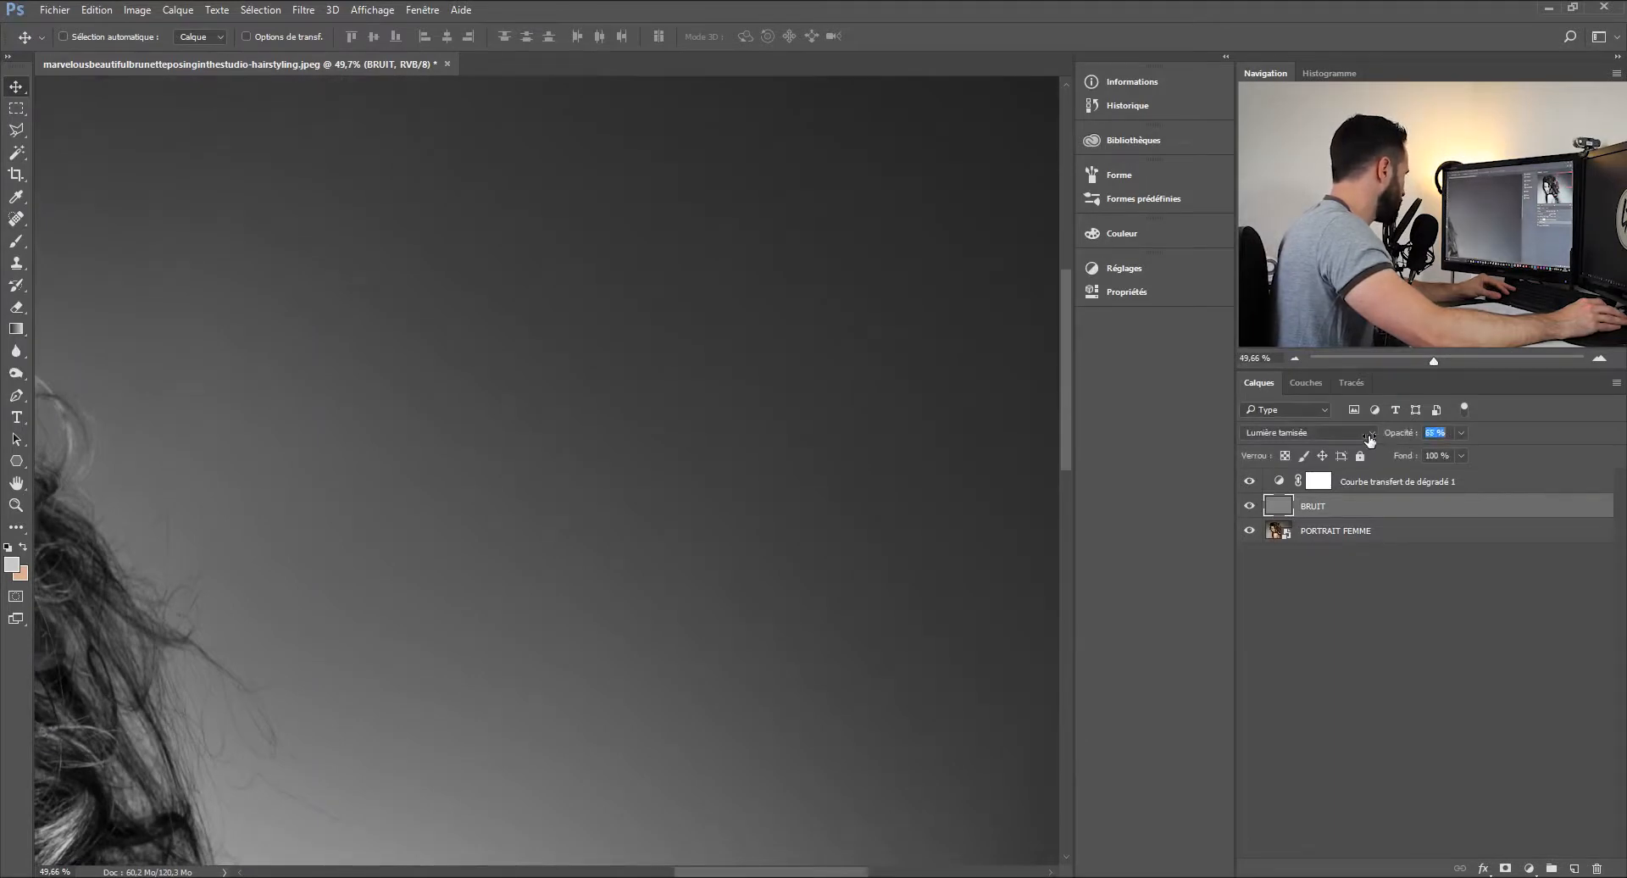
- Reduce the BRUIT layer's opacity to 60% and check the effect on the whole portrait
{"action": "type", "text": "60"}
{"action": "key", "text": "Return"}
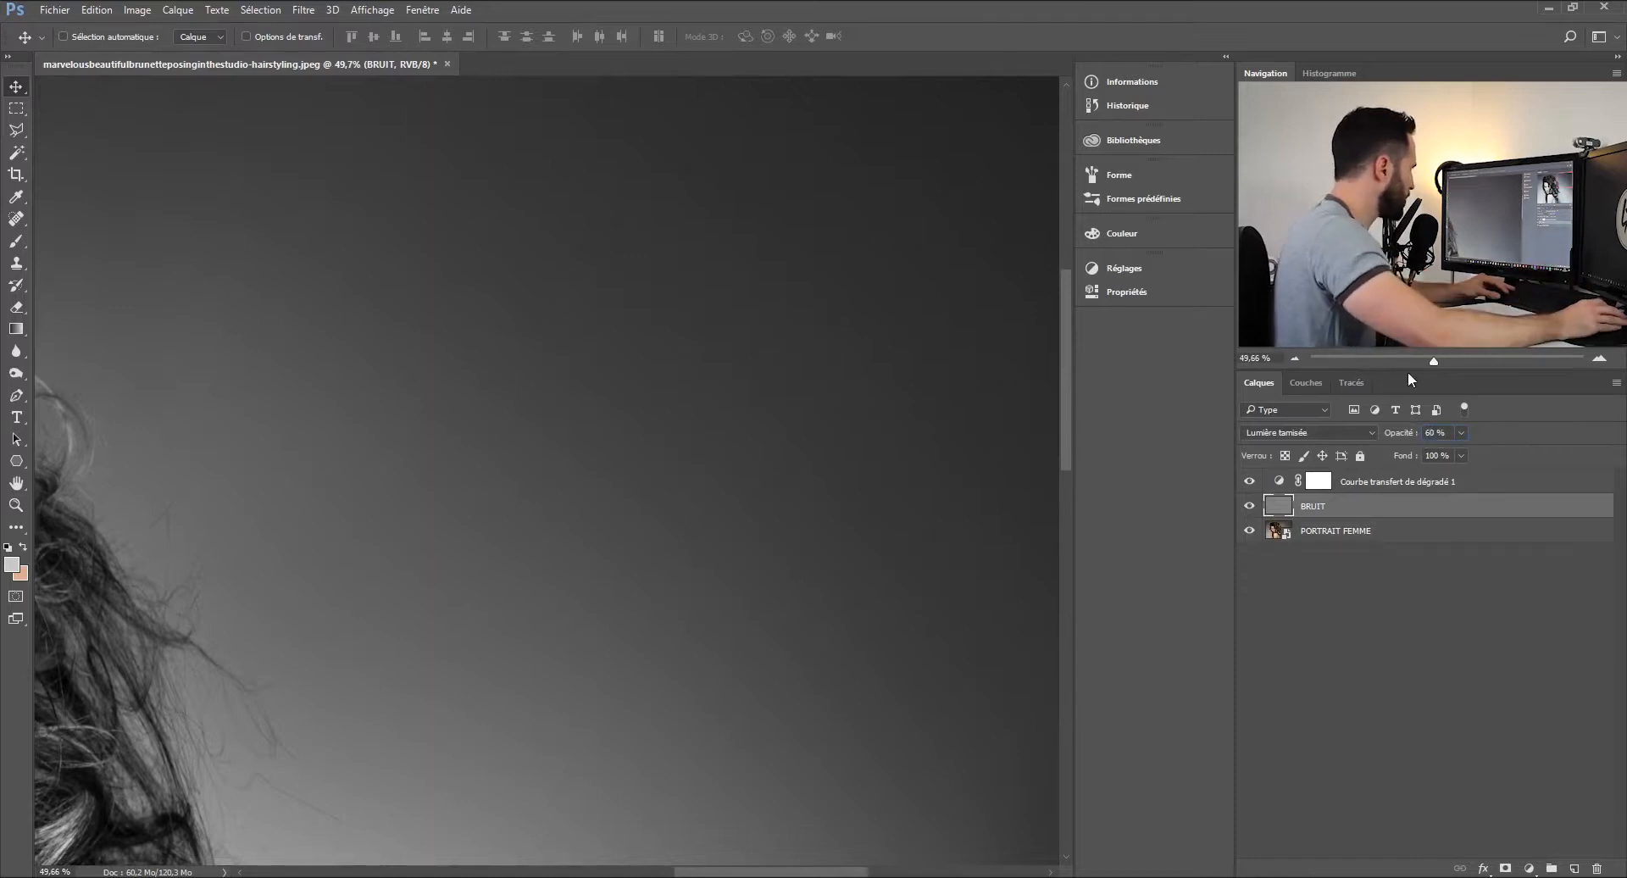
{"action": "left_click_drag", "start_coordinate": [1433, 363], "coordinate": [1415, 364]}
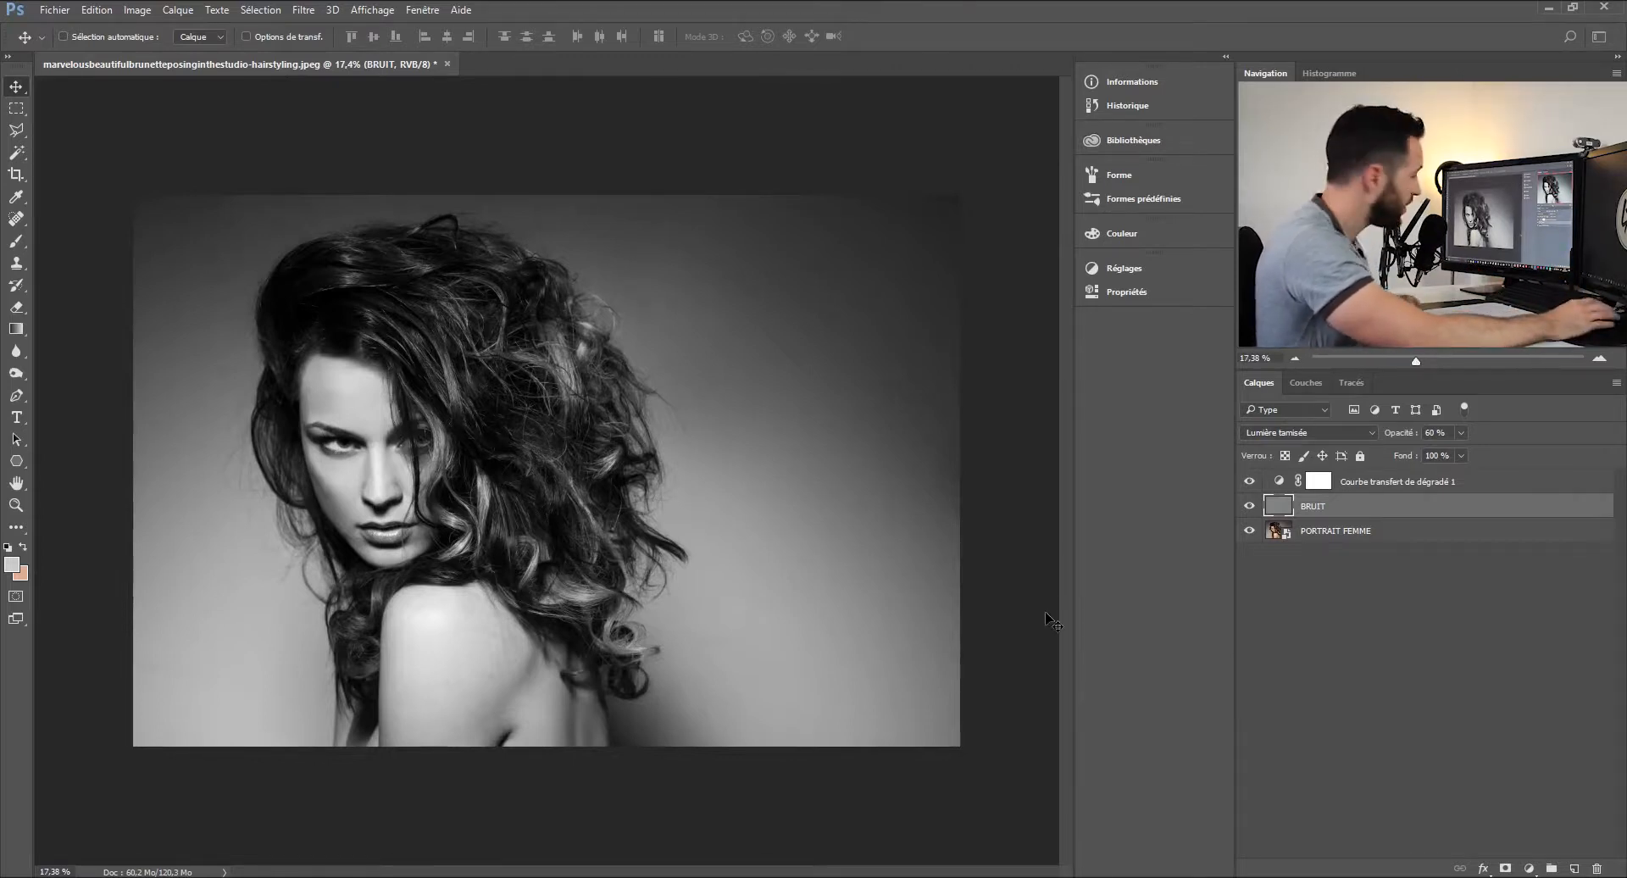
- Revert the document in the history to the layer renaming, undoing the opacity change and the added noise
{"action": "left_click", "coordinate": [1130, 108]}
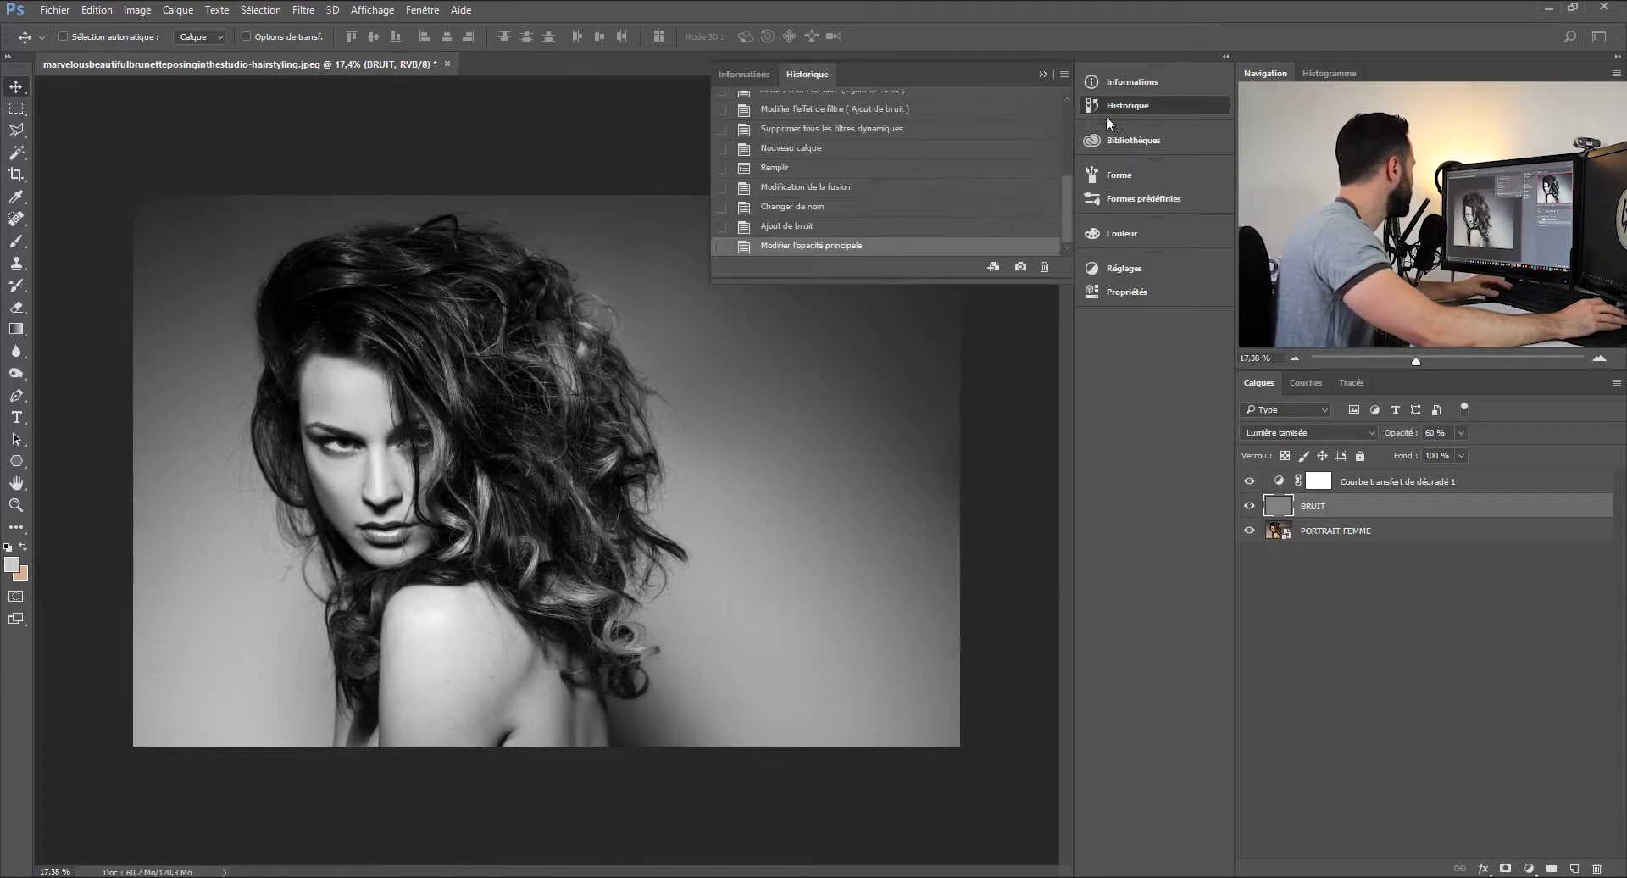
{"action": "left_click", "coordinate": [826, 227]}
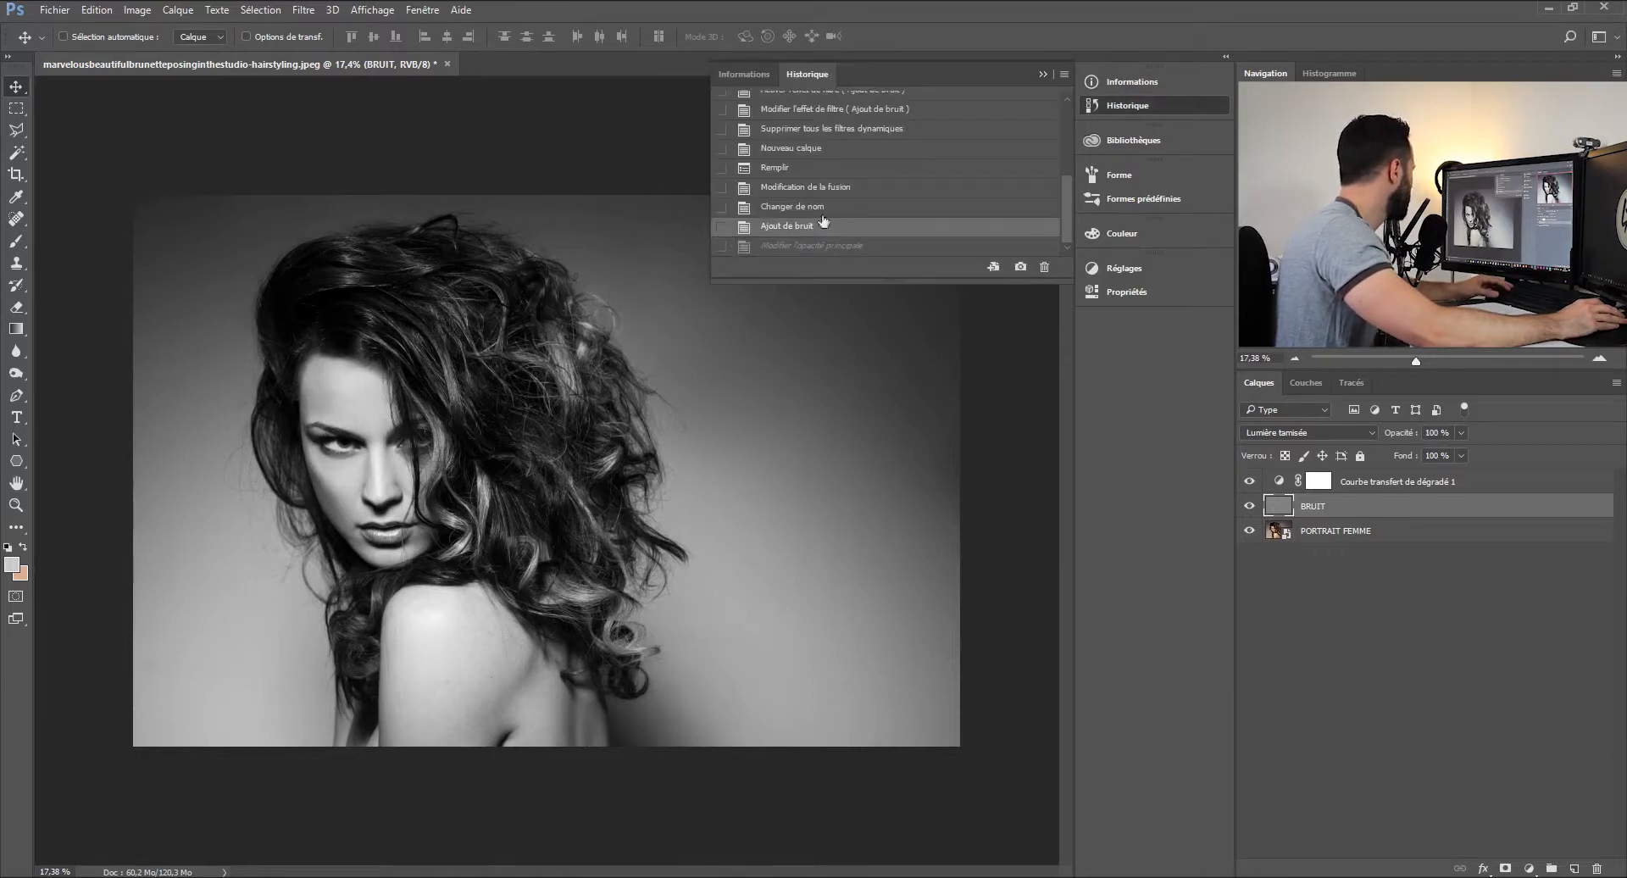
{"action": "left_click", "coordinate": [828, 200]}
{"action": "left_click", "coordinate": [1042, 74]}
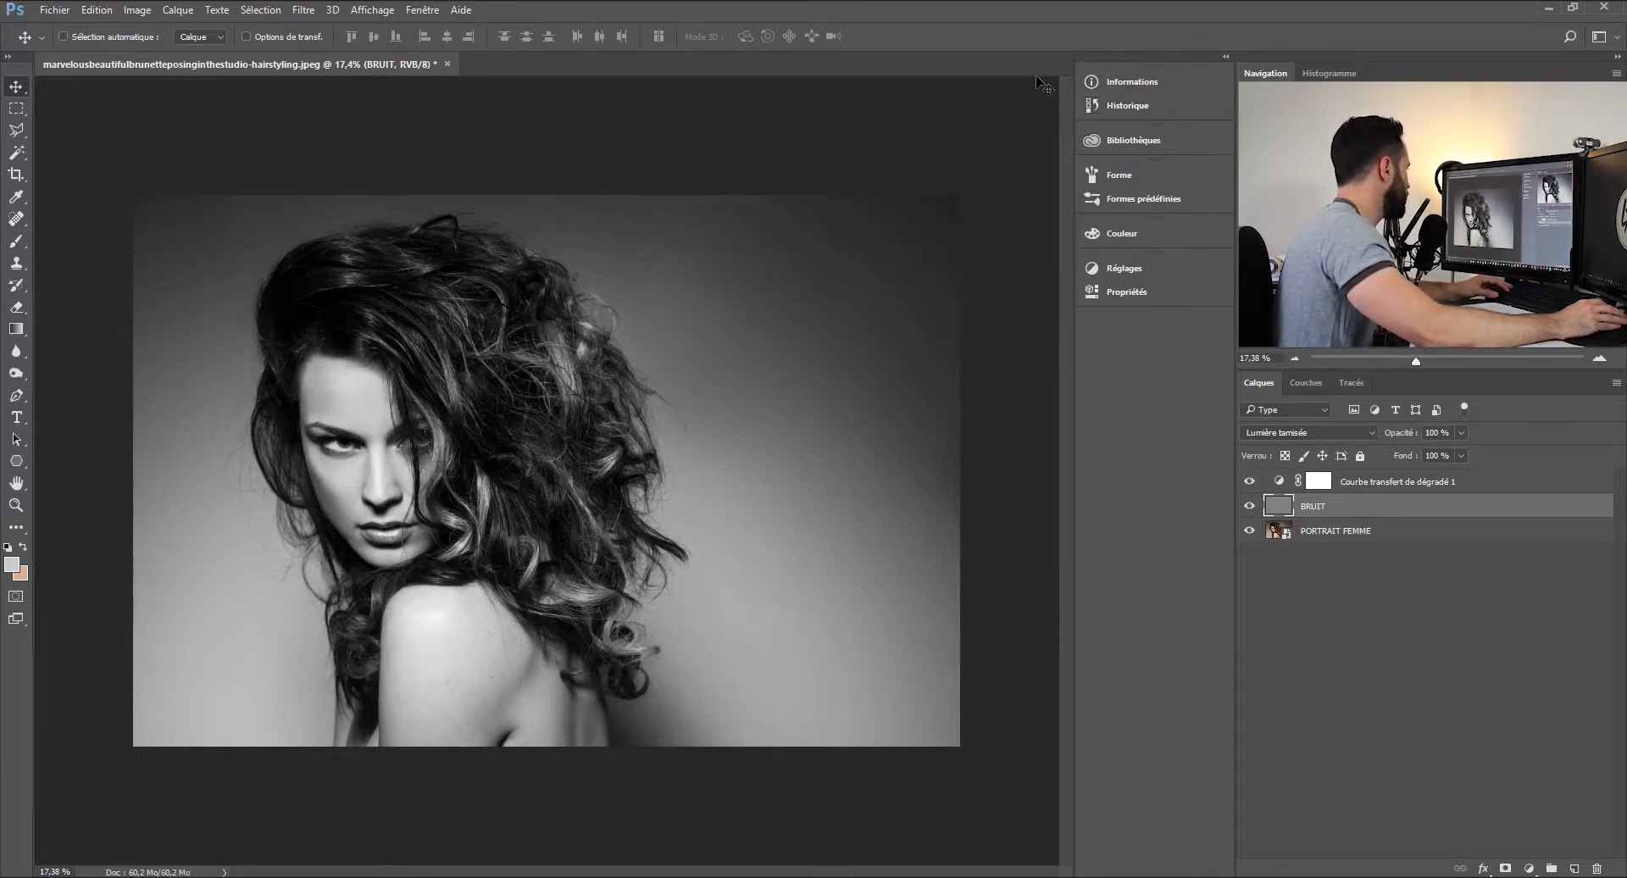
- Convert the BRUIT layer to a smart object and apply Add Noise at 10%, uniform distribution, with Monochromatique enabled
{"action": "right_click", "coordinate": [1349, 503]}
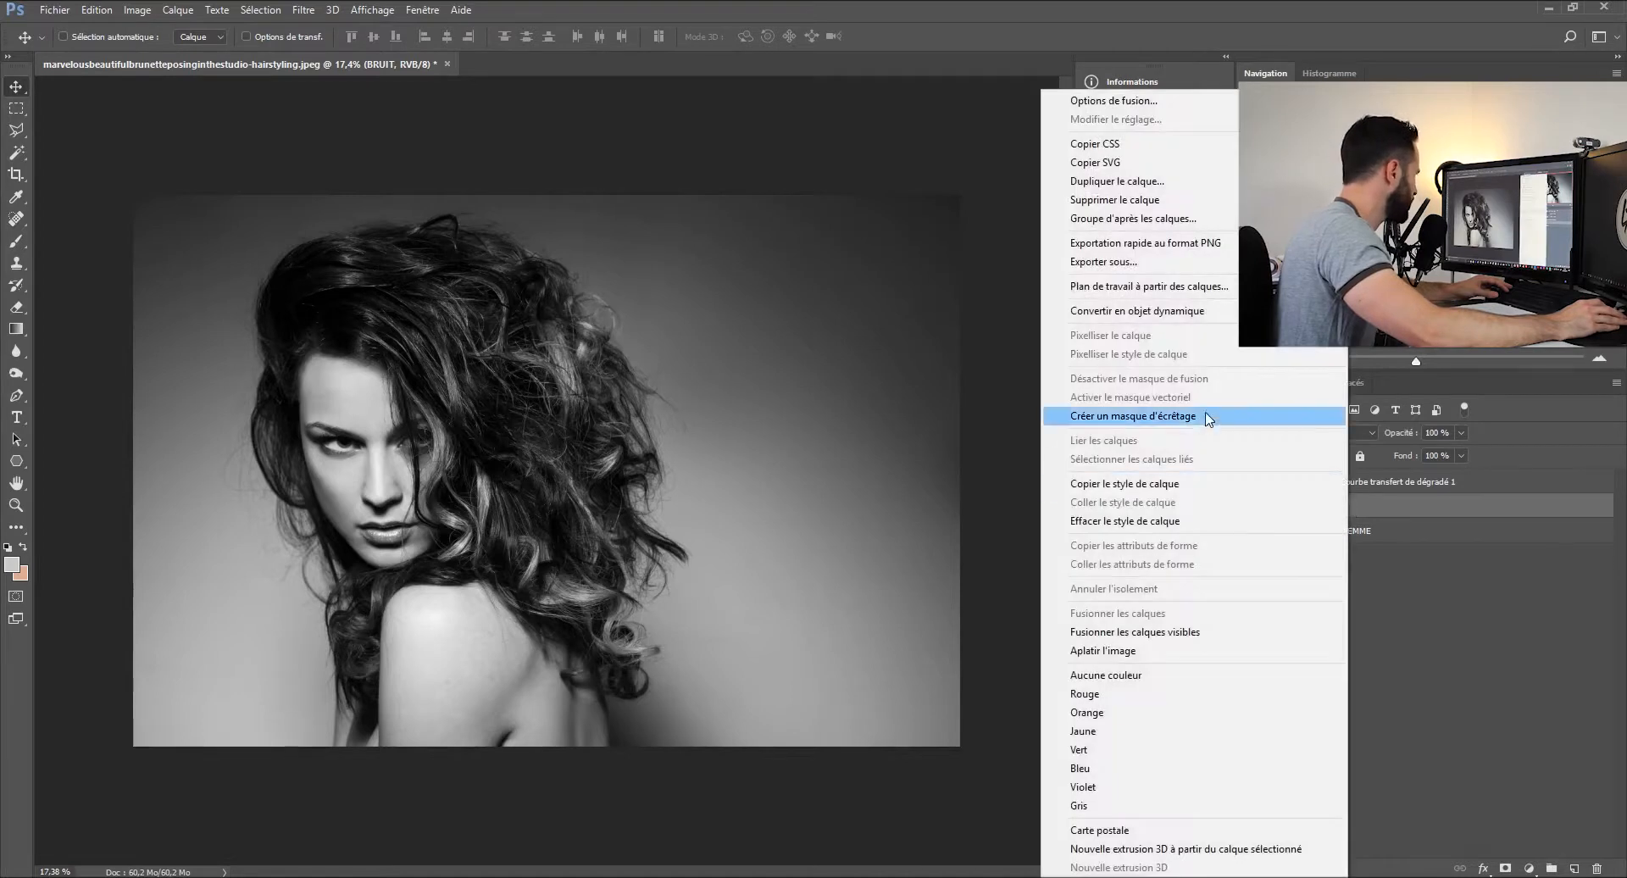
{"action": "left_click", "coordinate": [1194, 311]}
{"action": "left_click", "coordinate": [303, 10]}
{"action": "left_click", "coordinate": [332, 27]}
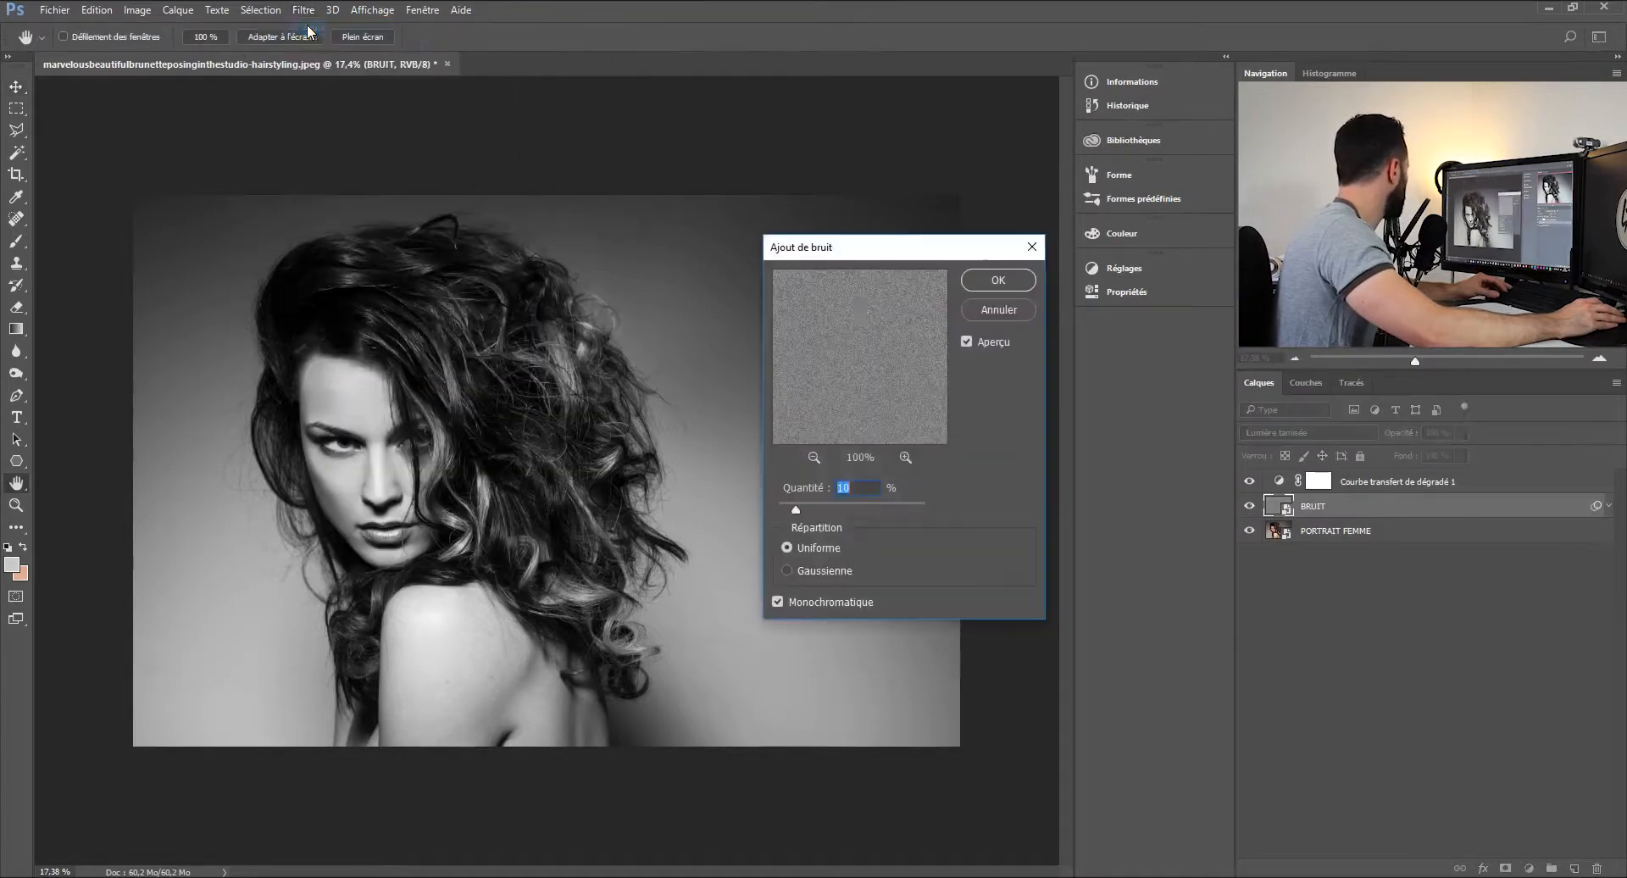
{"action": "left_click", "coordinate": [999, 280]}
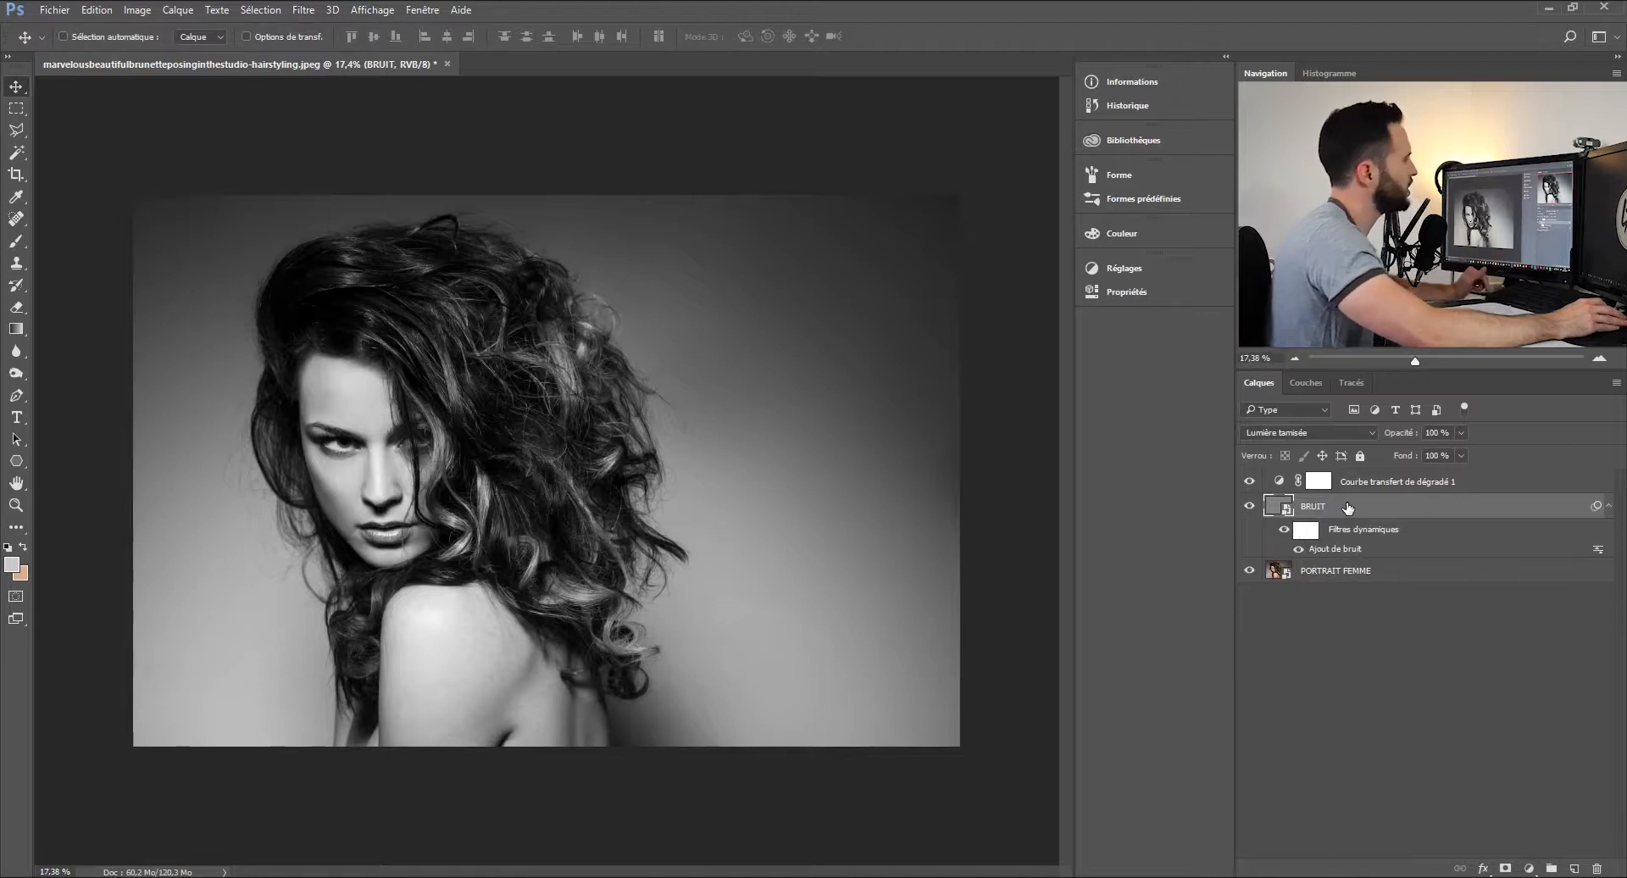
- Compare the portrait by toggling the visibility of the Ajout de bruit smart filter and the BRUIT layer
{"action": "left_click", "coordinate": [1298, 550]}
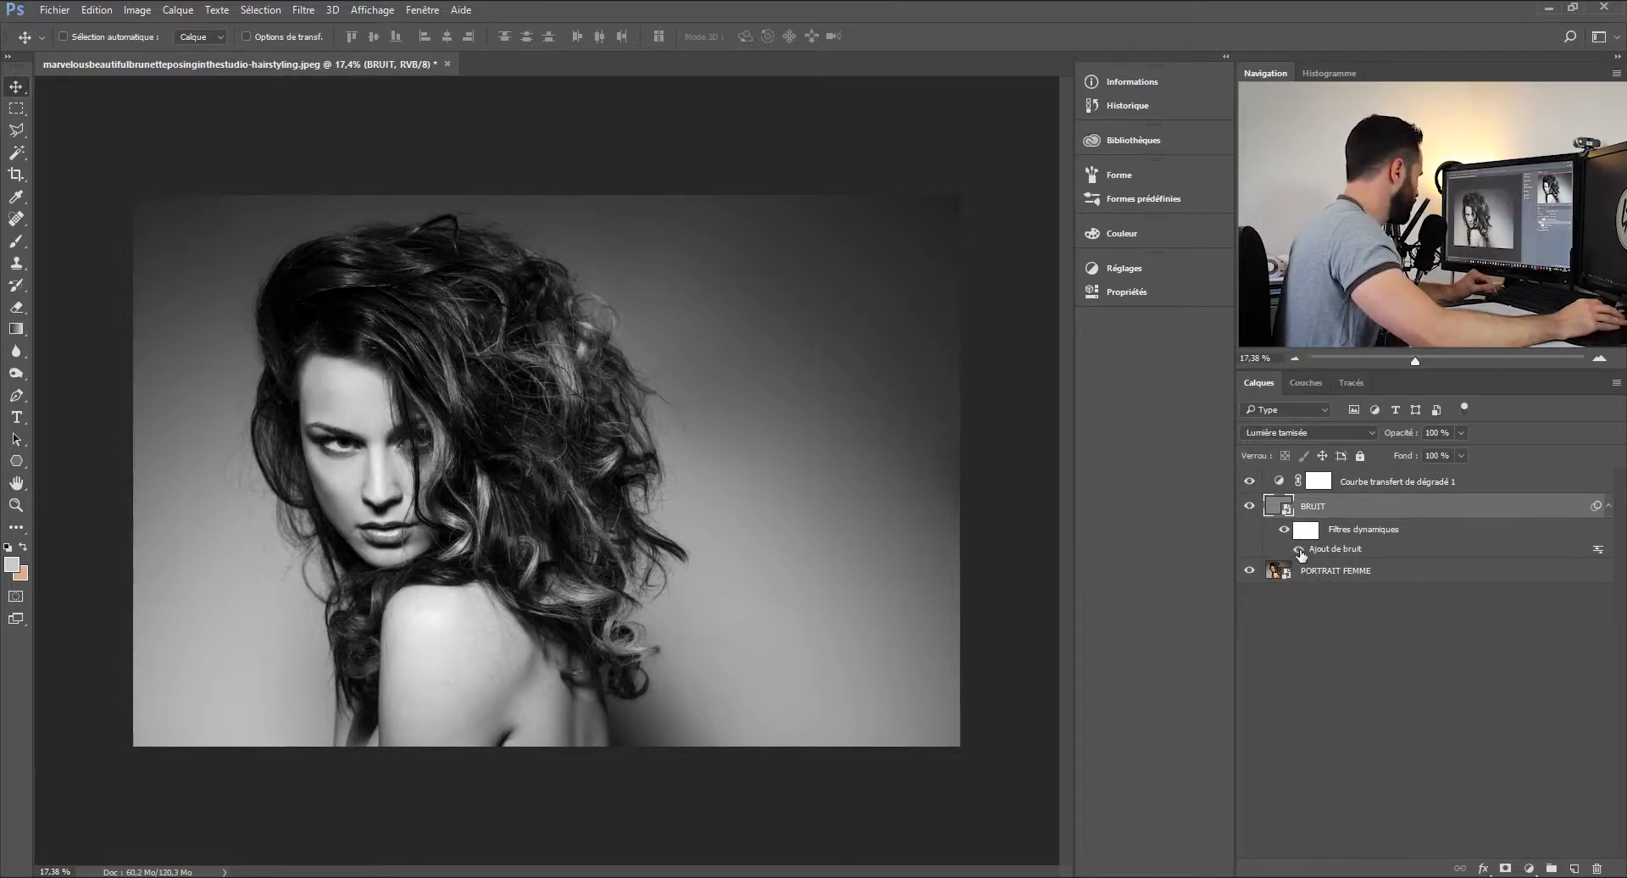
{"action": "left_click", "coordinate": [1251, 507]}
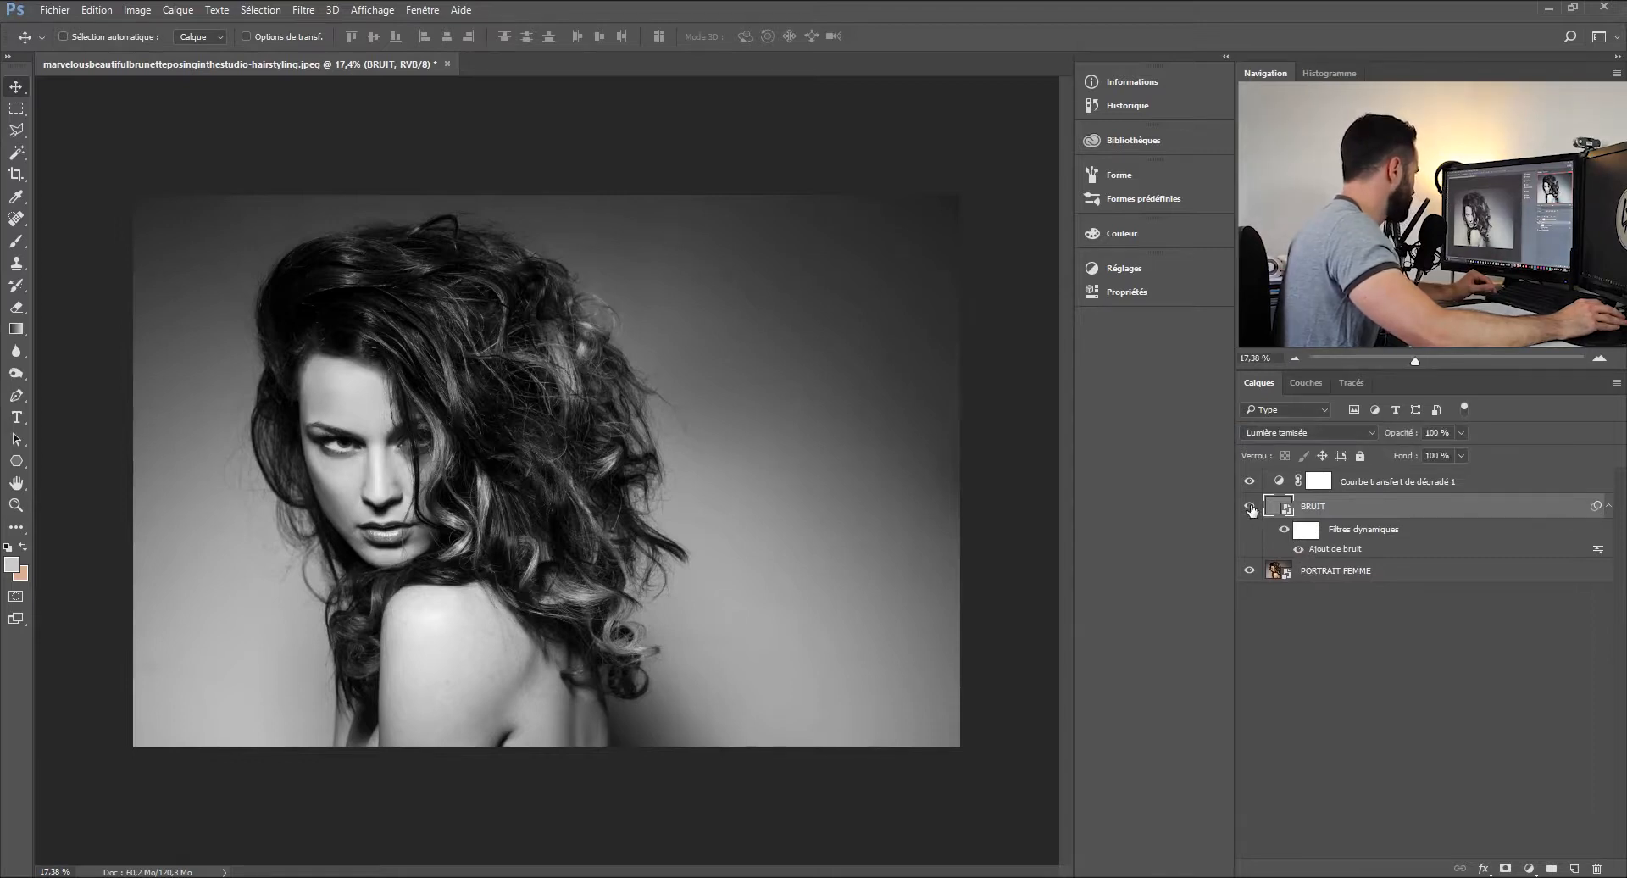